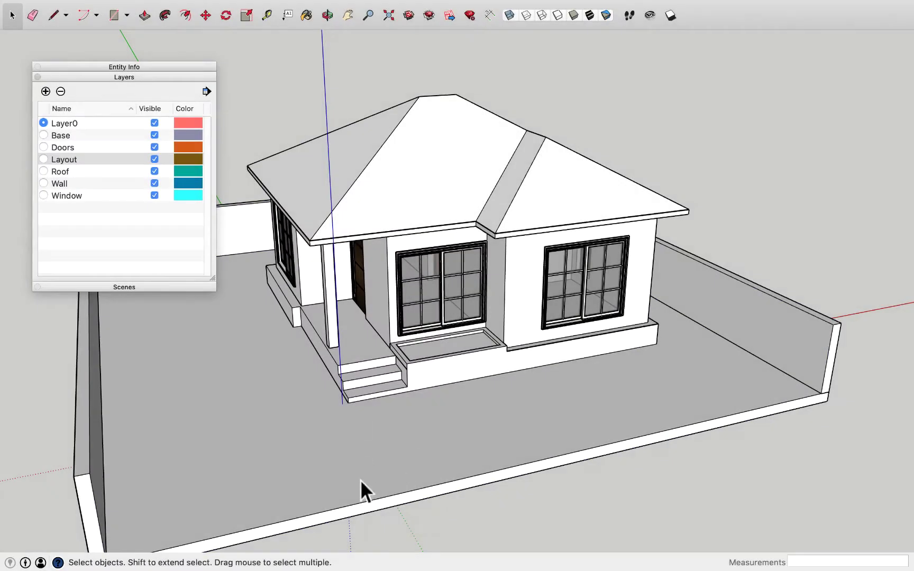
Draw two rectangles on the ground in front of the house
key(r)
click(389, 494)
click(321, 506)
click(157, 340)
Orbit and zoom around the house toward the porch
key(space)
mouse_move(495, 449)
middle_down()
mouse_move(537, 398)
mouse_move(381, 480)
mouse_move(271, 482)
mouse_move(231, 319)
middle_up()
key(m)
key(p)
key(space)
key(m)
scroll(595, 445, down, 5)
key(space)
key(g)
click(547, 335)
mouse_move(547, 335)
middle_down()
mouse_move(24, 455)
mouse_move(286, 398)
mouse_move(231, 341)
mouse_move(551, 449)
mouse_move(569, 476)
middle_up()
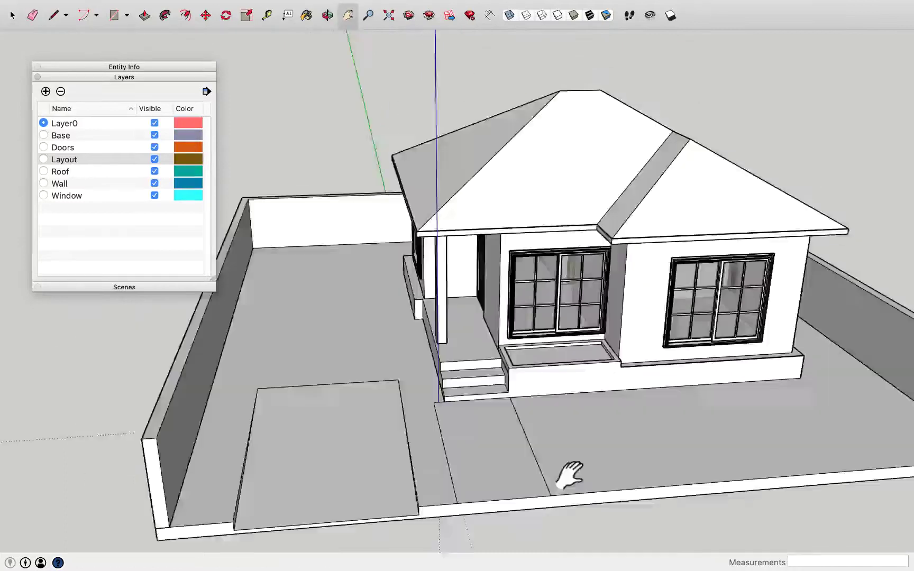
scroll(569, 476, up, 2)
Paint the roof with the first red Roofing material
key(space)
middle_drag(408, 377, 50, 86)
click(80, 77)
key(b)
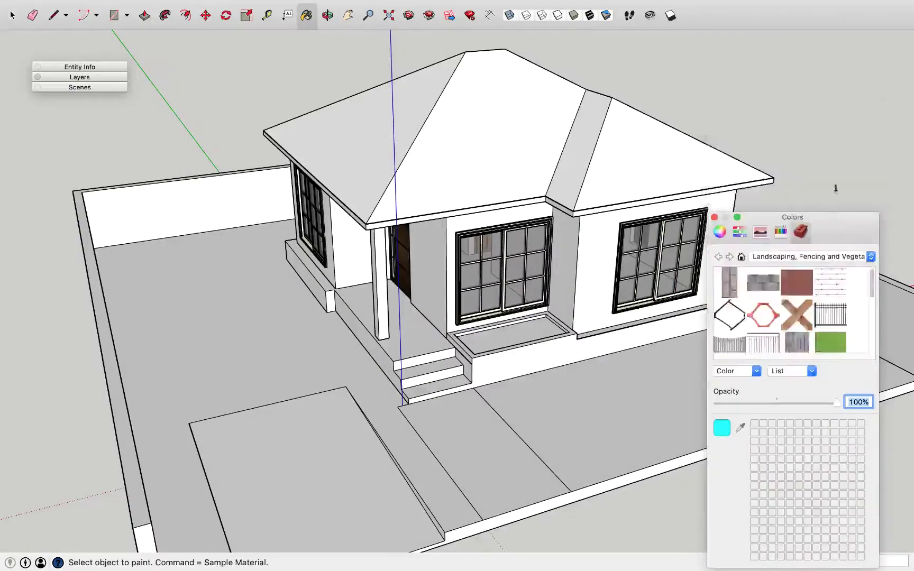
drag(836, 217, 857, 41)
click(892, 80)
click(775, 111)
click(751, 105)
click(483, 182)
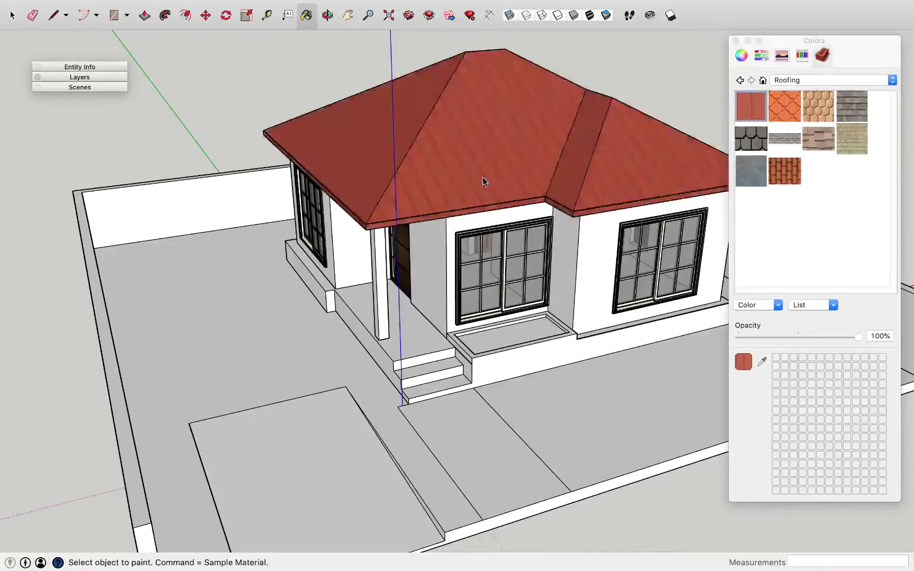
Paint the porch steps dark grey using the coloured pencils
key(space)
middle_drag(492, 183, 160, 106)
scroll(159, 106, up, 5)
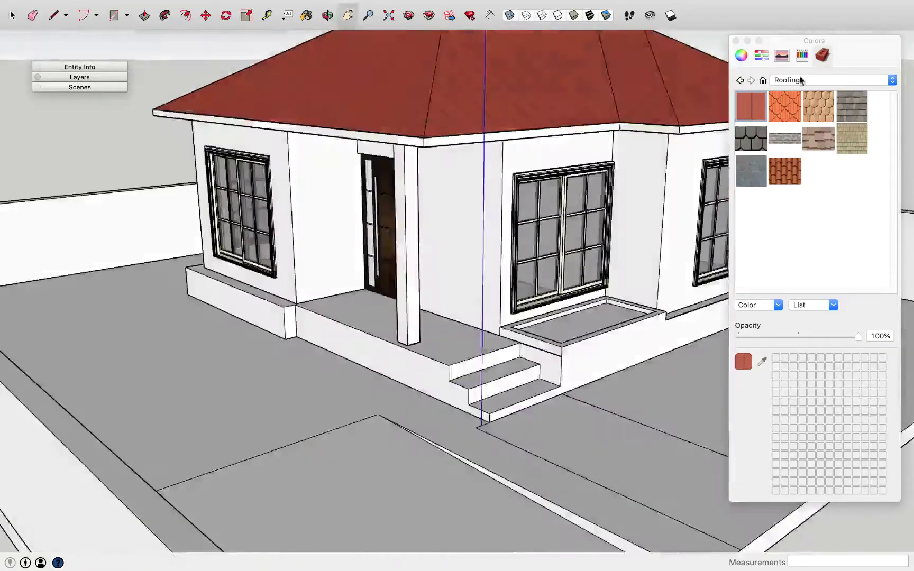
click(803, 55)
double_click(460, 424)
key(b)
click(460, 424)
Paint the door dark grey as well
key(space)
key(Escape)
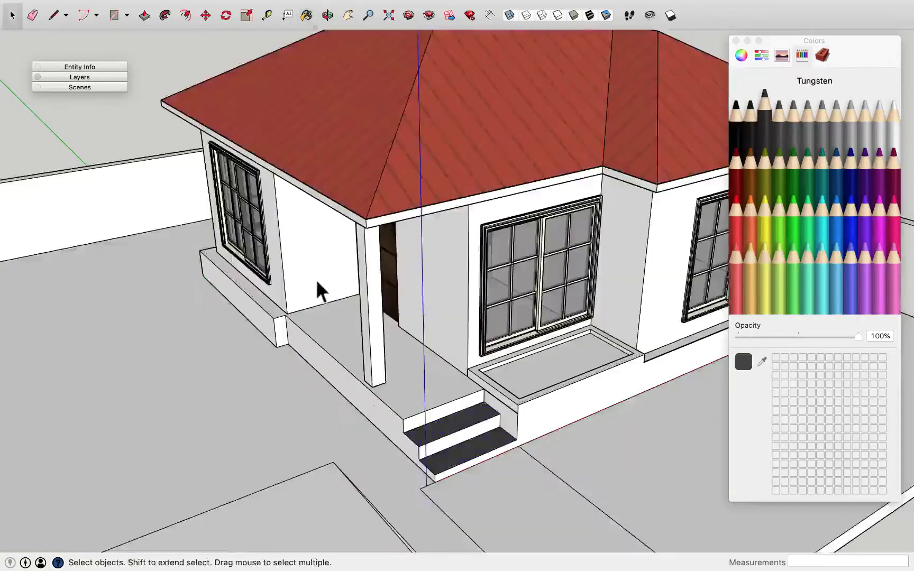
middle_drag(321, 291, 351, 245)
key(b)
click(351, 245)
key(space)
mouse_move(194, 86)
middle_down()
mouse_move(551, 435)
mouse_move(629, 188)
middle_up()
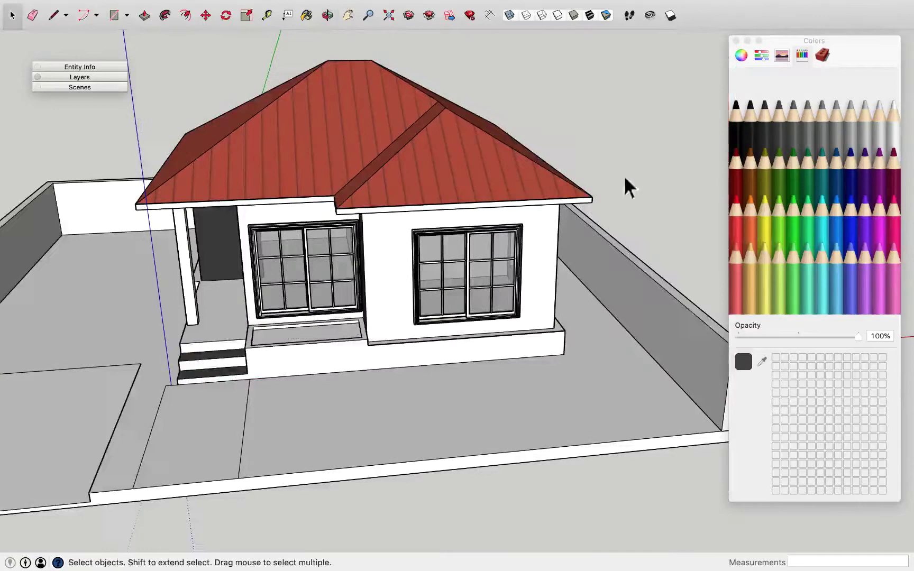
Paint the lawn with Landscaping grass and the front rectangle with gravel
click(822, 55)
click(893, 80)
click(853, 170)
click(435, 429)
mouse_move(435, 429)
middle_down()
mouse_move(449, 360)
mouse_move(476, 381)
middle_up()
click(818, 268)
key(b)
click(341, 483)
Paint the front walkway with a brick-like paving material
key(space)
scroll(200, 374, up, 5)
mouse_move(199, 374)
middle_down()
mouse_move(526, 434)
mouse_move(402, 453)
middle_up()
click(402, 453)
key(m)
click(853, 268)
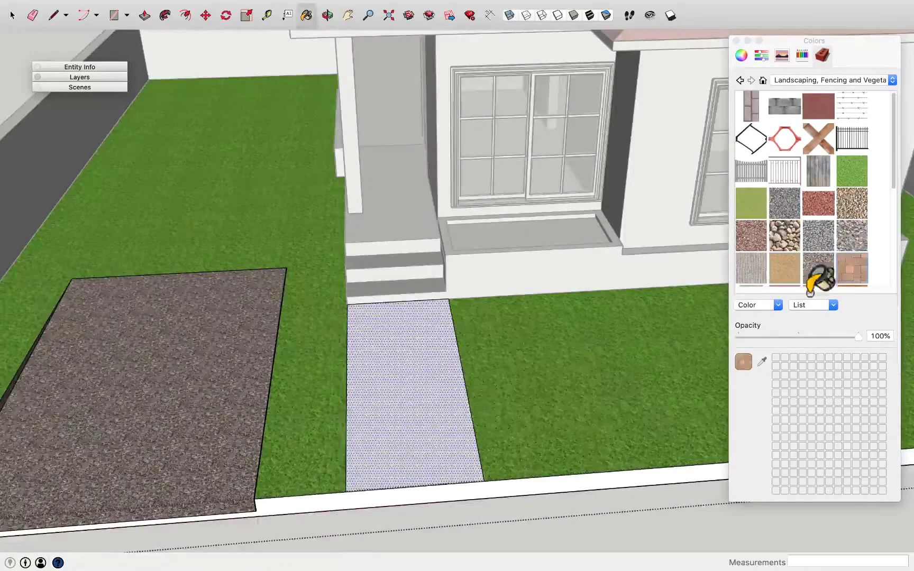
Try a Wood material on the porch floor, then undo it
middle_drag(582, 371, 684, 340)
click(435, 261)
click(892, 80)
click(810, 179)
click(853, 106)
click(484, 281)
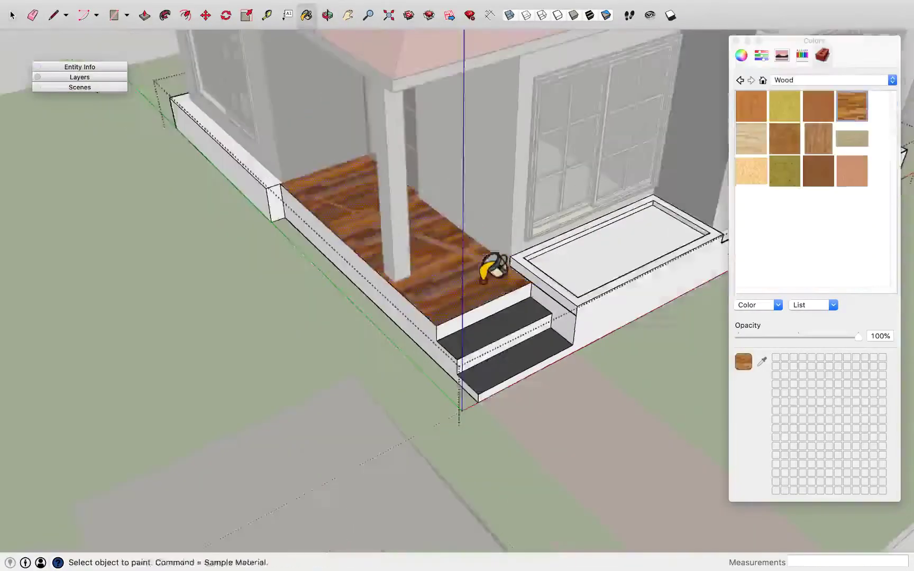
key(ctrl+z)
key(space)
scroll(396, 279, down, 5)
mouse_move(395, 280)
middle_down()
mouse_move(350, 277)
mouse_move(490, 333)
mouse_move(221, 342)
mouse_move(575, 373)
mouse_move(333, 337)
middle_up()
Apply a Brick, Cladding and Siding material to the boundary walls and review the yard
key(space)
click(239, 254)
click(893, 80)
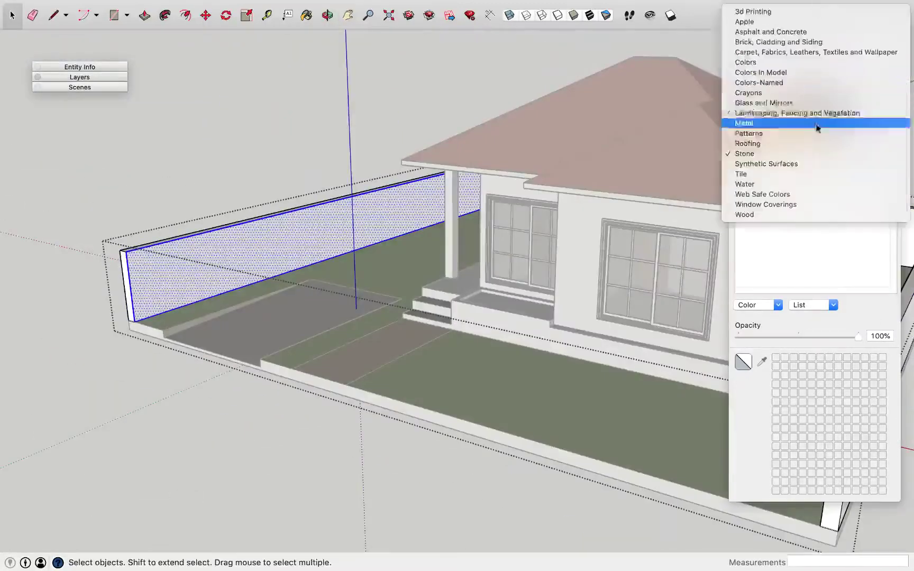
click(779, 42)
mouse_move(402, 275)
middle_down()
mouse_move(359, 231)
mouse_move(551, 264)
mouse_move(658, 131)
mouse_move(431, 145)
middle_up()
scroll(662, 310, up, 5)
middle_drag(661, 310, 615, 388)
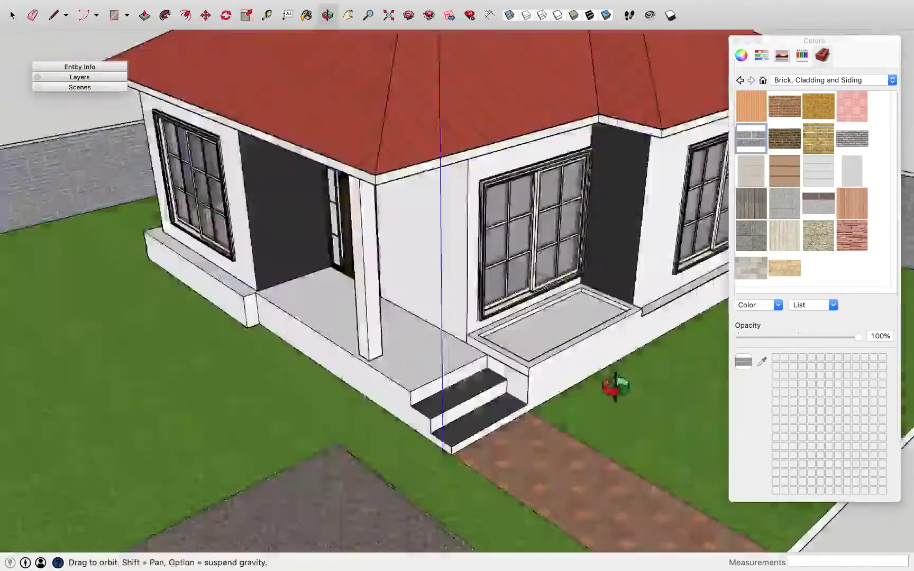
scroll(286, 265, down, 5)
middle_drag(285, 207, 333, 255)
scroll(333, 255, up, 2)
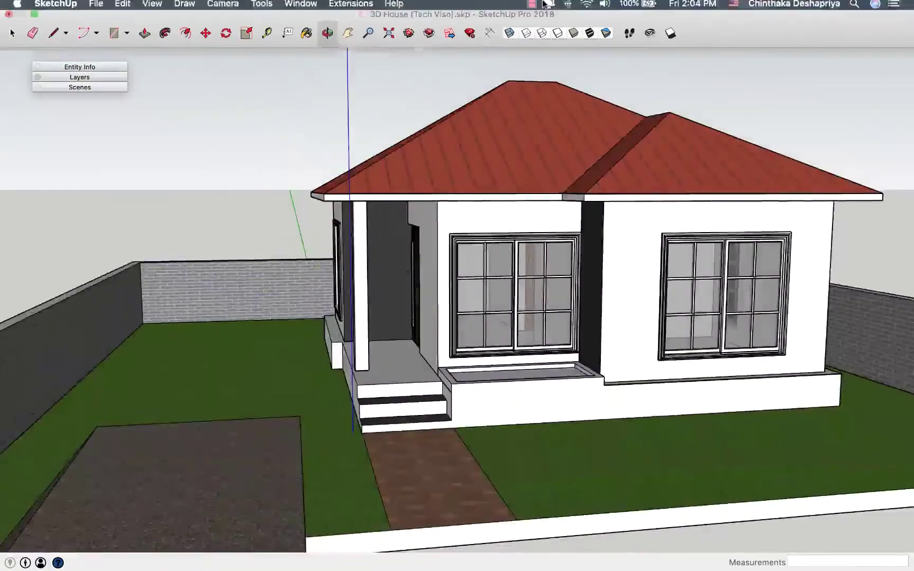
scroll(422, 212, down, 4)
middle_drag(423, 212, 467, 242)
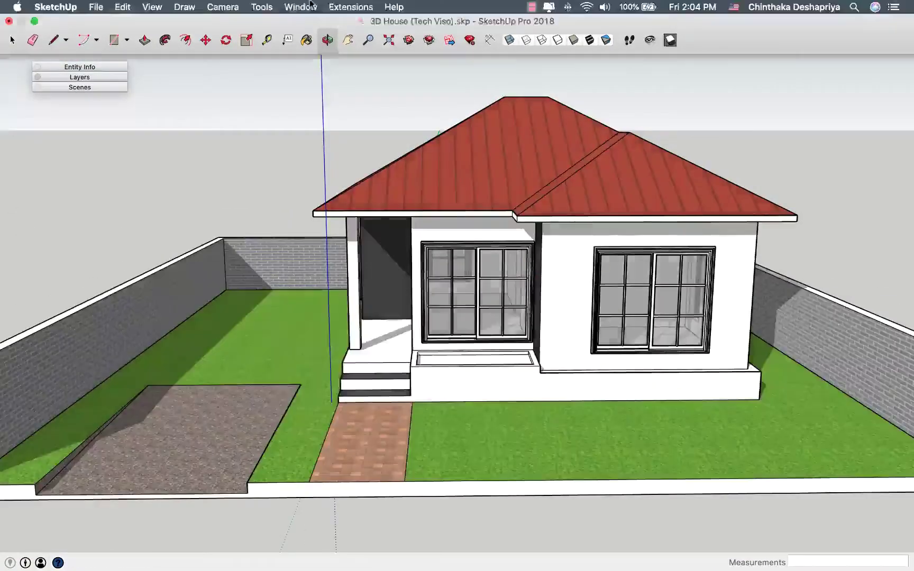
Turn on shadows for the model from the Shadows settings
click(301, 6)
click(318, 154)
mouse_move(529, 297)
mouse_down()
mouse_move(561, 299)
mouse_move(618, 423)
mouse_move(457, 347)
mouse_up()
drag(695, 115, 768, 42)
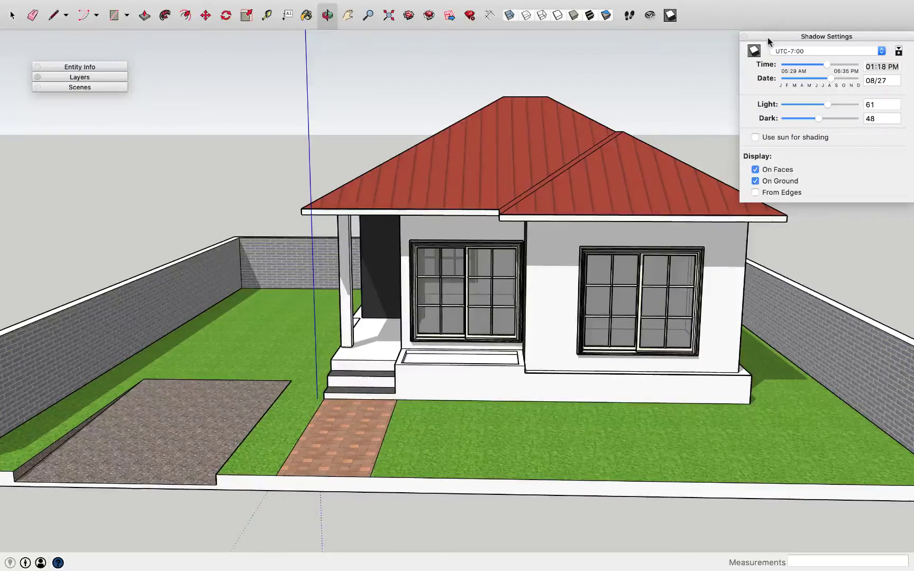
Zoom to fit the model and explode it into its parts
key(space)
key(shift+z)
right_click(439, 226)
click(465, 291)
click(554, 198)
middle_drag(514, 343, 455, 249)
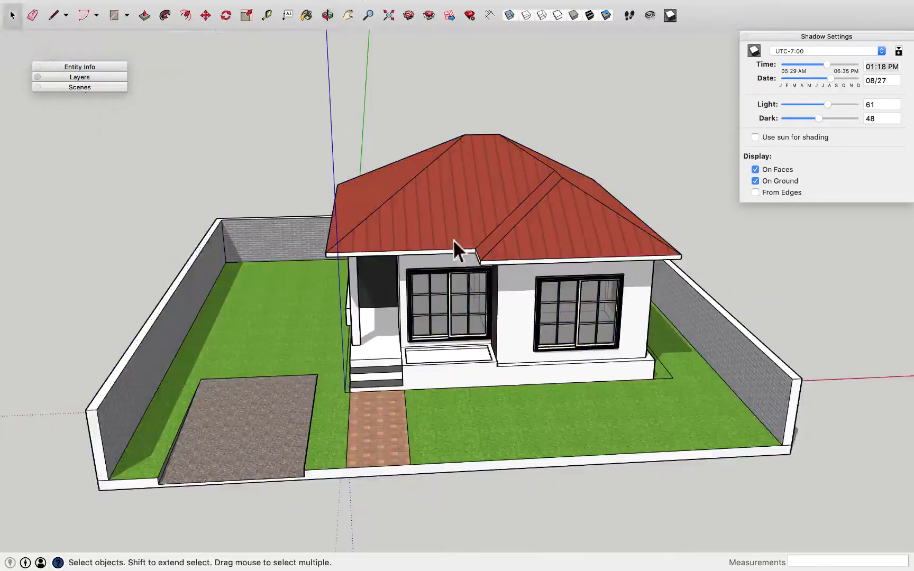
Export the model as the FBX file 3D House (Tech Viso).fbx
click(96, 8)
click(249, 190)
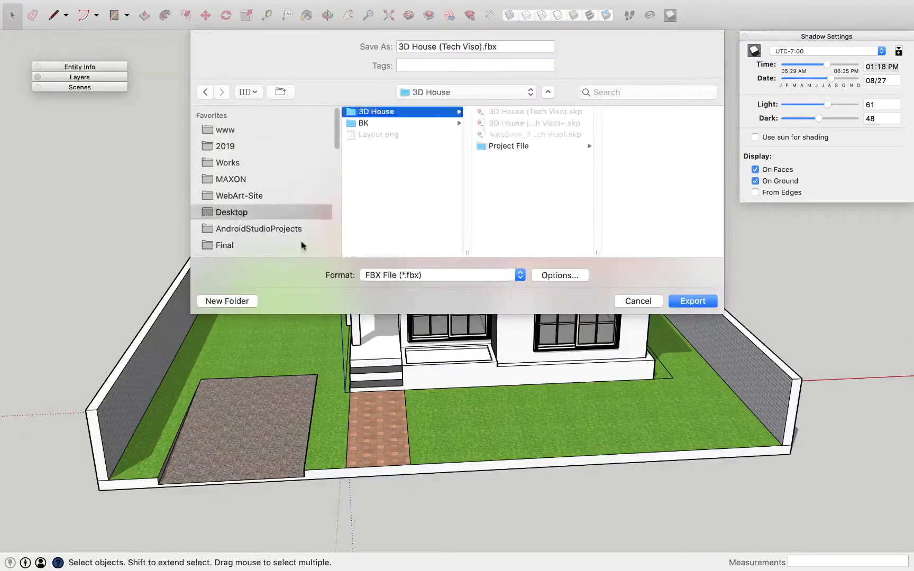
click(694, 301)
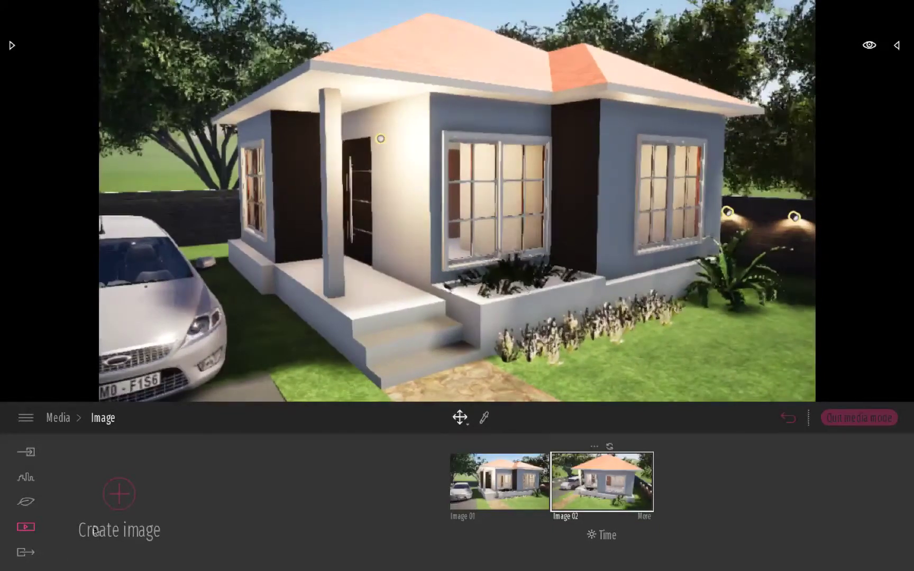
Add Image 03 as a new rendered still of the house in Photo mode
click(119, 494)
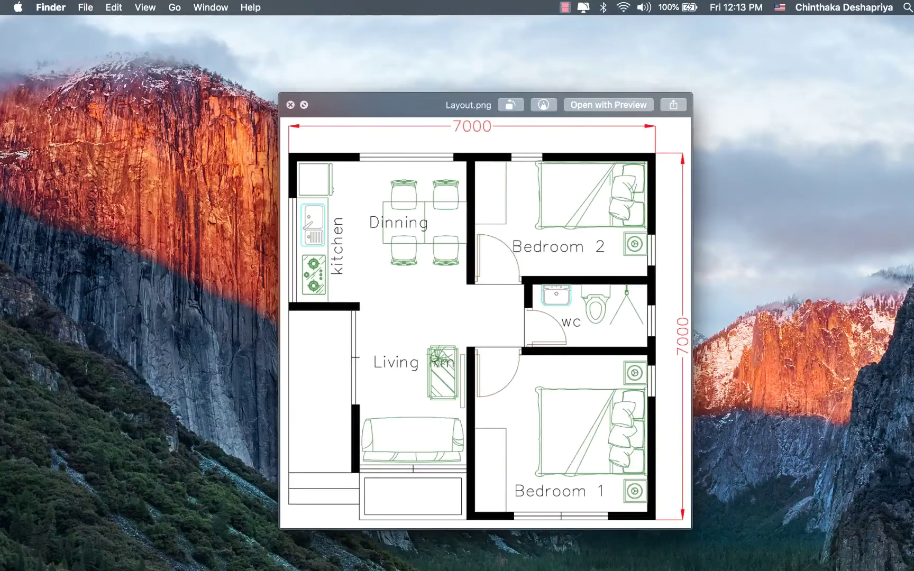
Close the Quick Look preview of Layout.png
key(space)
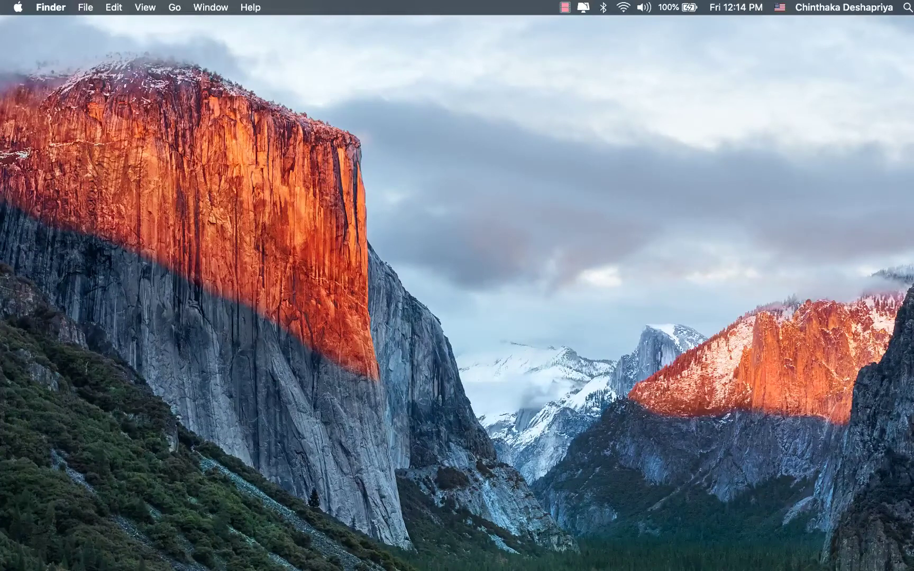
Toggle the Quick Look preview of the Layout.png floor plan
key(space)
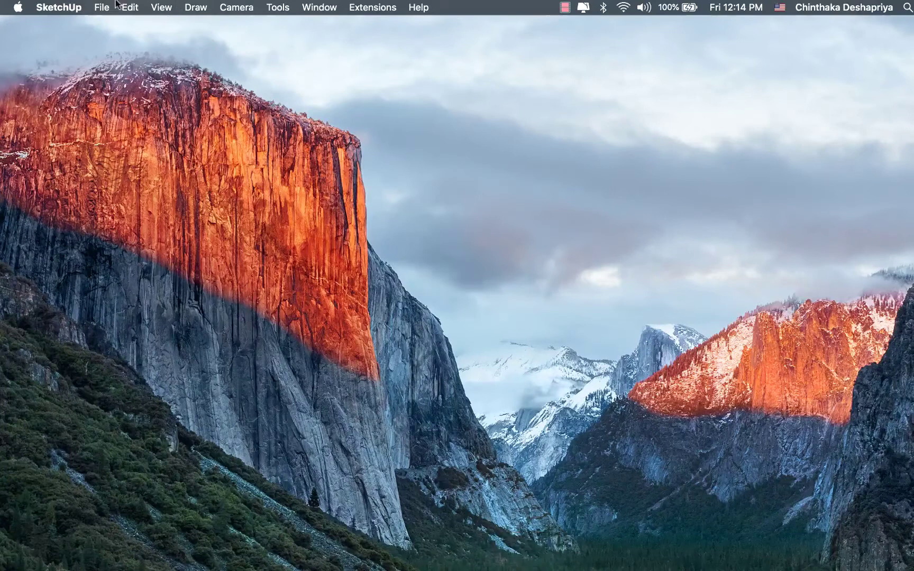
Start a new Untitled model with File > New
click(103, 7)
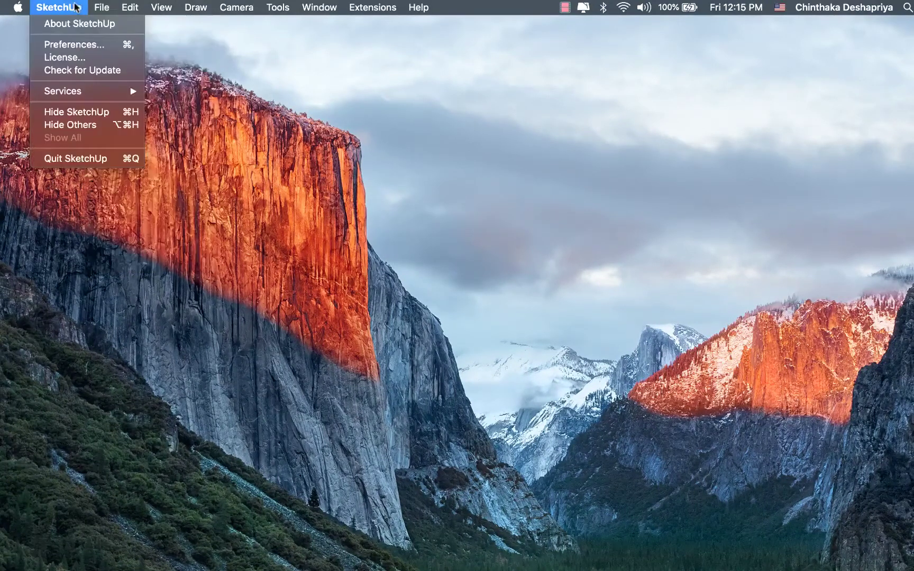
click(101, 22)
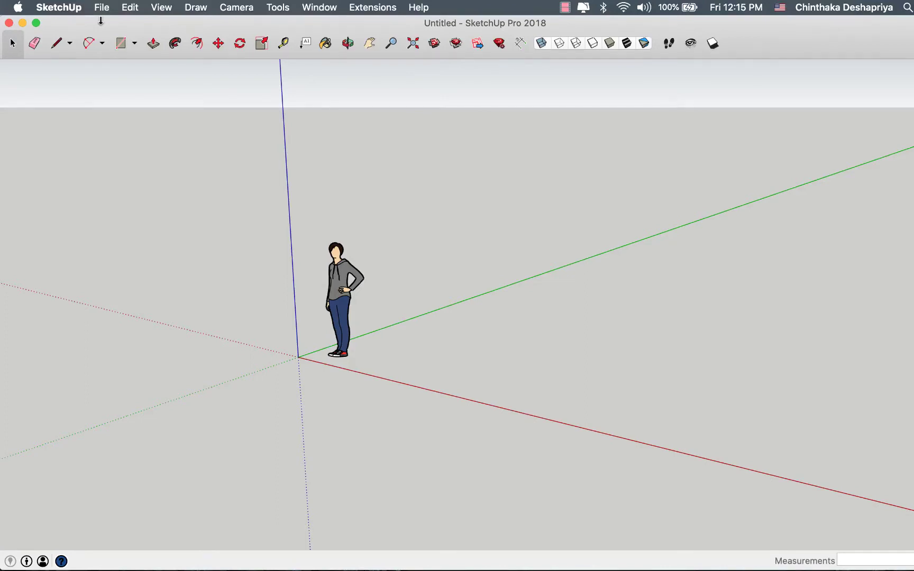
Open SketchUp Preferences and move the window up and right
click(62, 9)
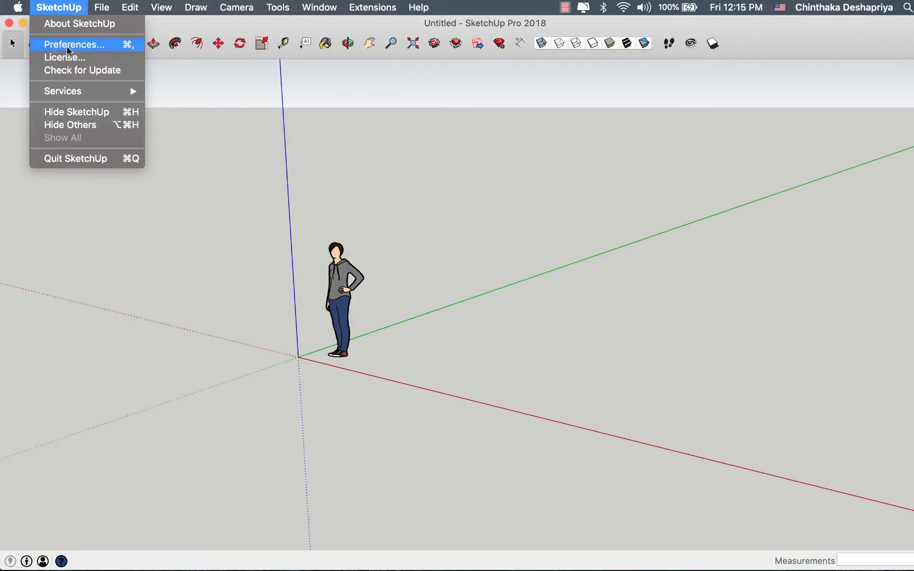
click(69, 45)
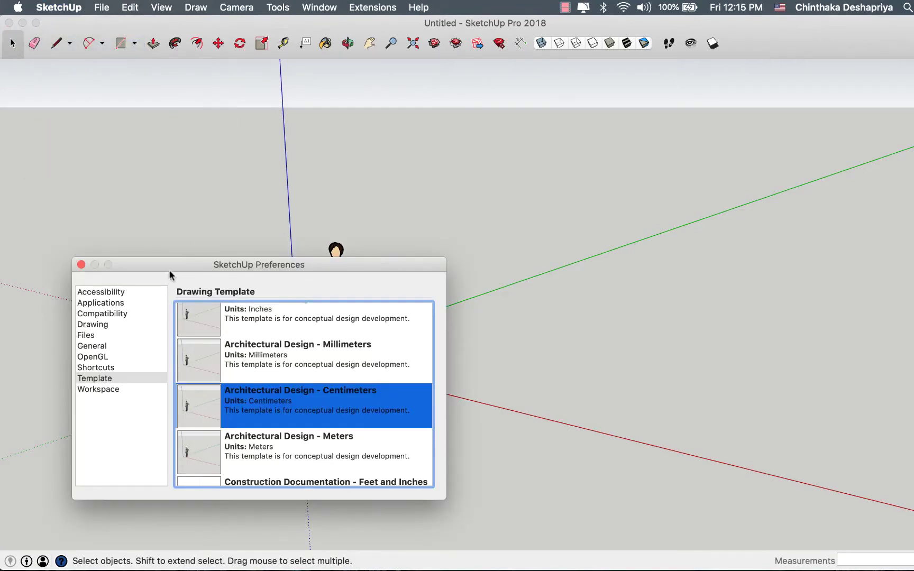
drag(169, 266, 205, 168)
scroll(283, 344, up, 3)
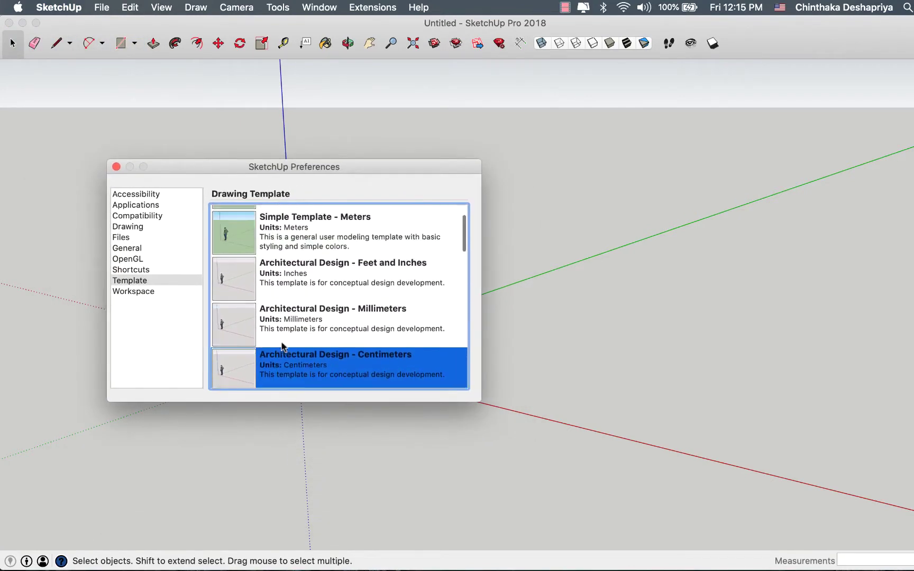
scroll(289, 334, up, 2)
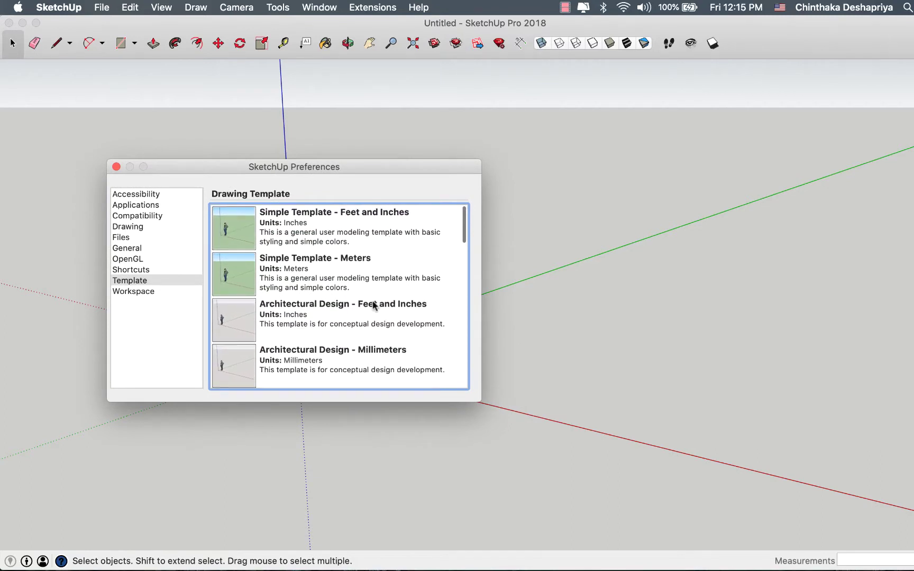
Scroll through the drawing template list, then close Preferences
scroll(372, 309, down, 2)
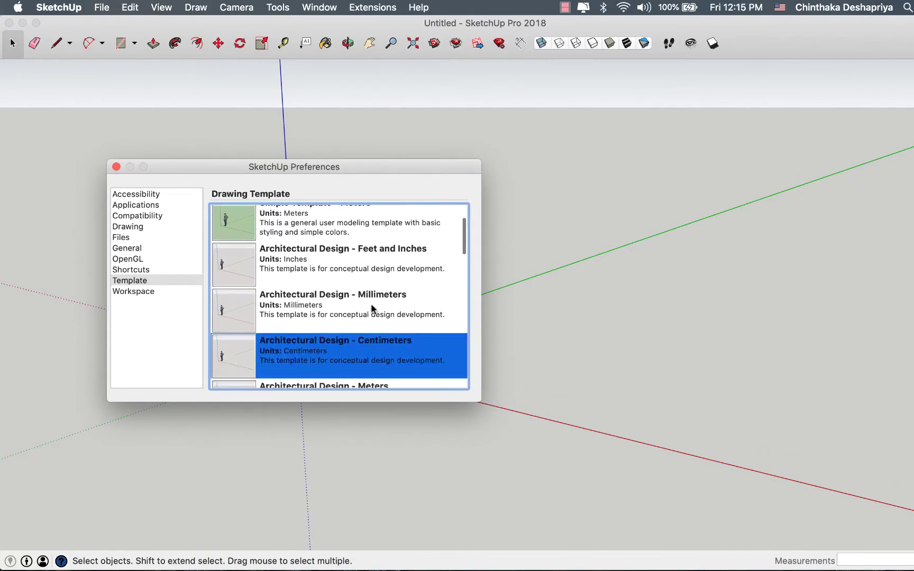
scroll(372, 309, down, 3)
scroll(371, 309, down, 2)
scroll(372, 309, down, 1)
scroll(372, 309, down, 1)
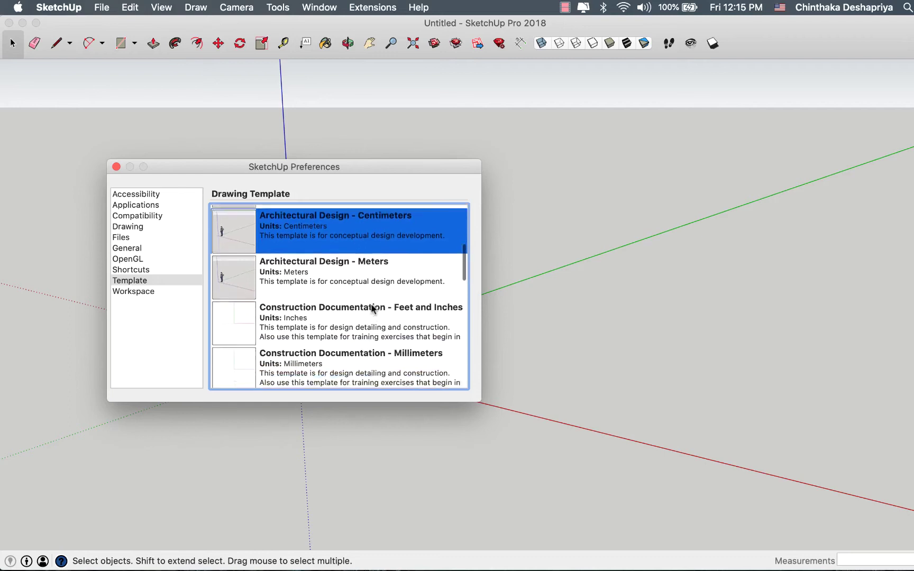
scroll(454, 307, down, 1)
scroll(453, 306, down, 2)
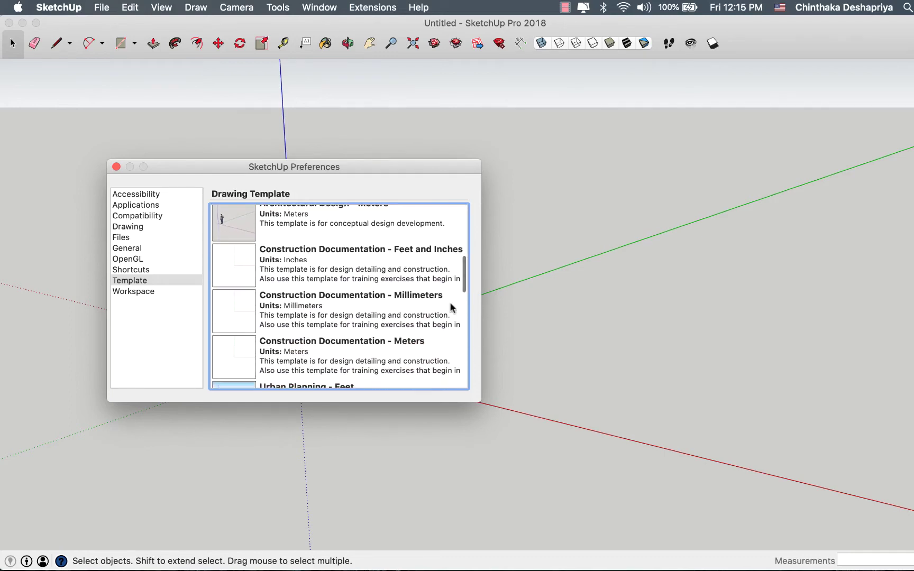
scroll(427, 353, down, 2)
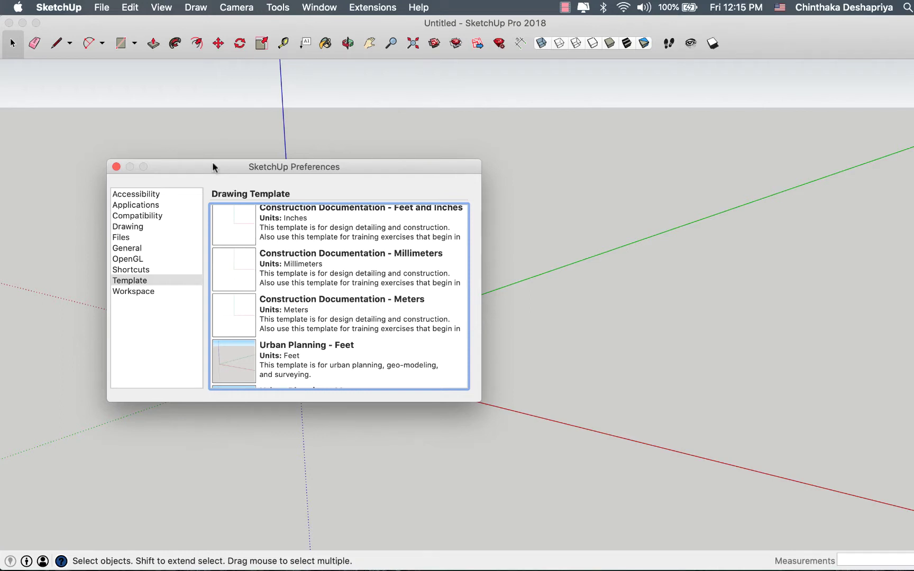
click(116, 168)
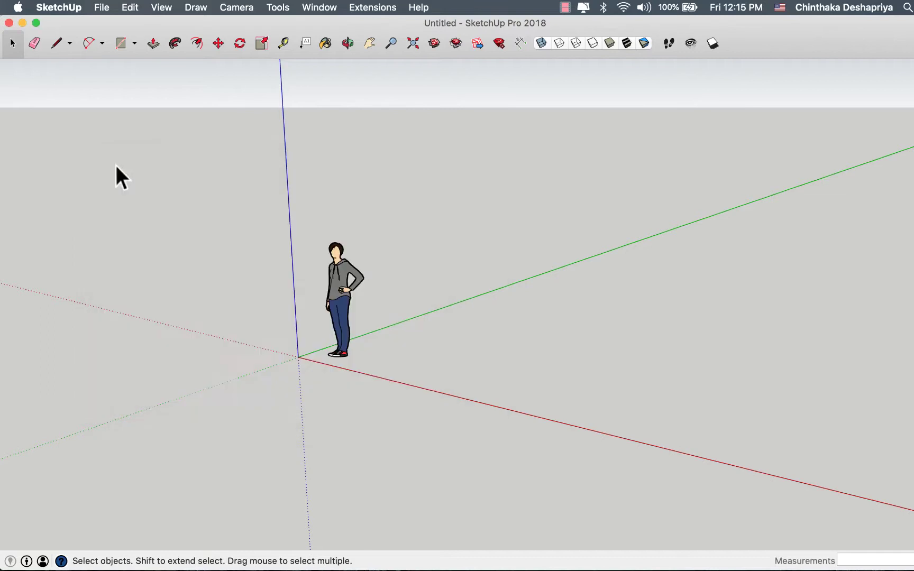
Move SketchUp aside, close Chrome, and preview Layout.png in Quick Look
drag(591, 45, 527, 71)
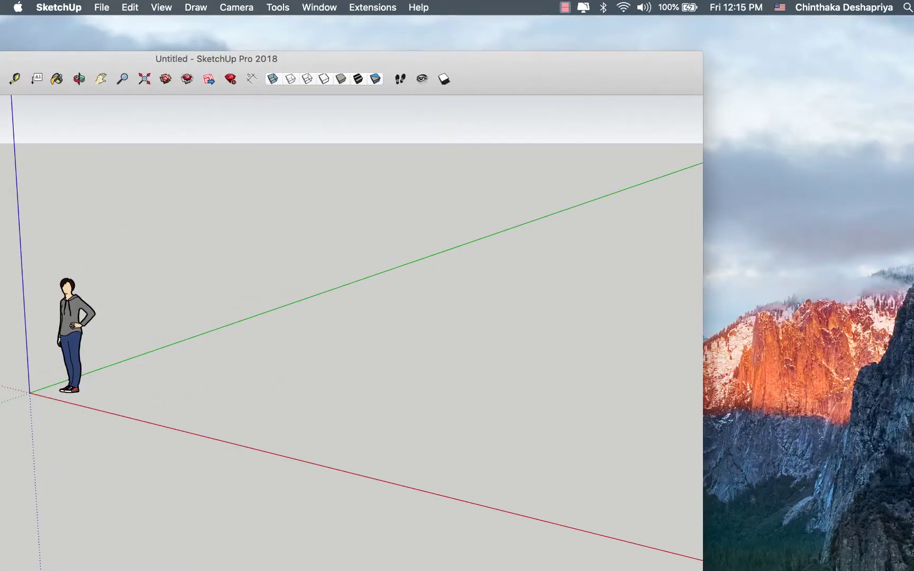
key(super+Tab)
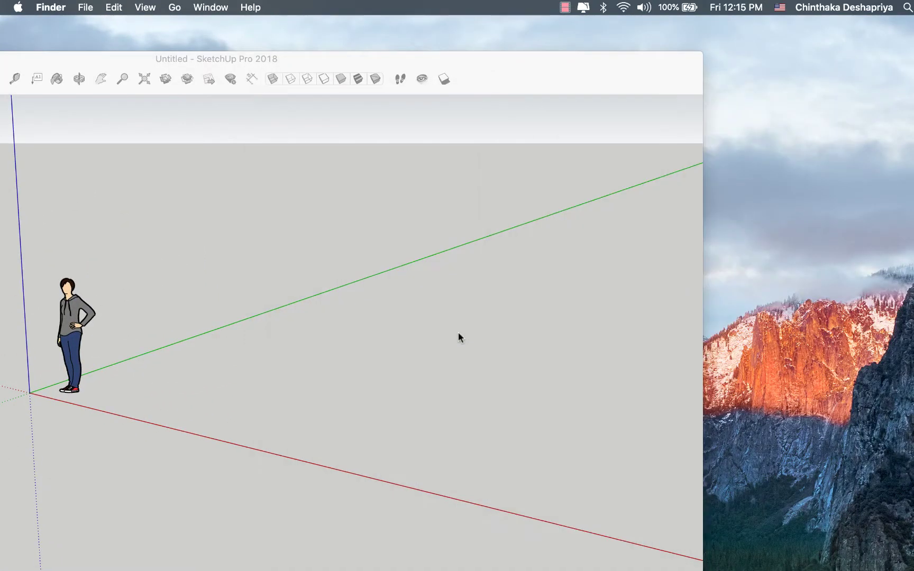
key(space)
click(302, 566)
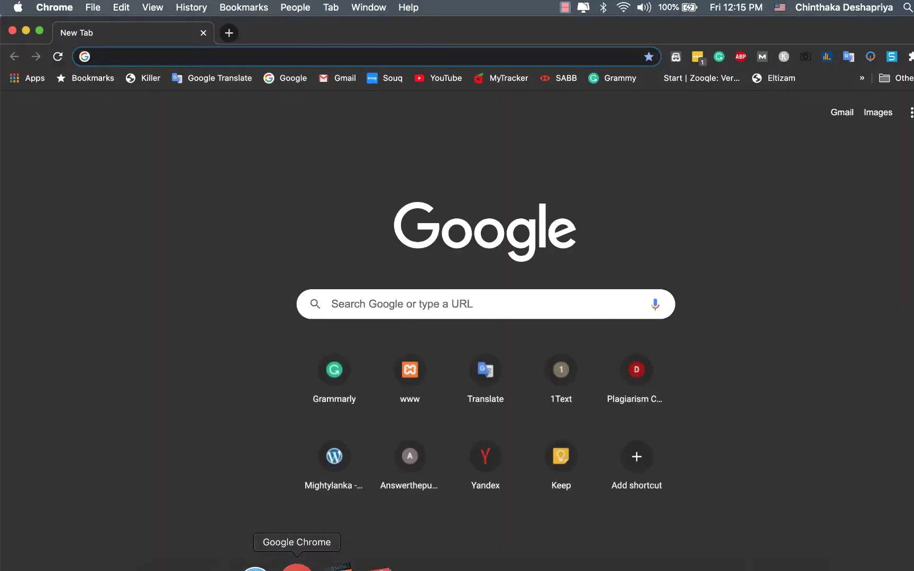
click(12, 31)
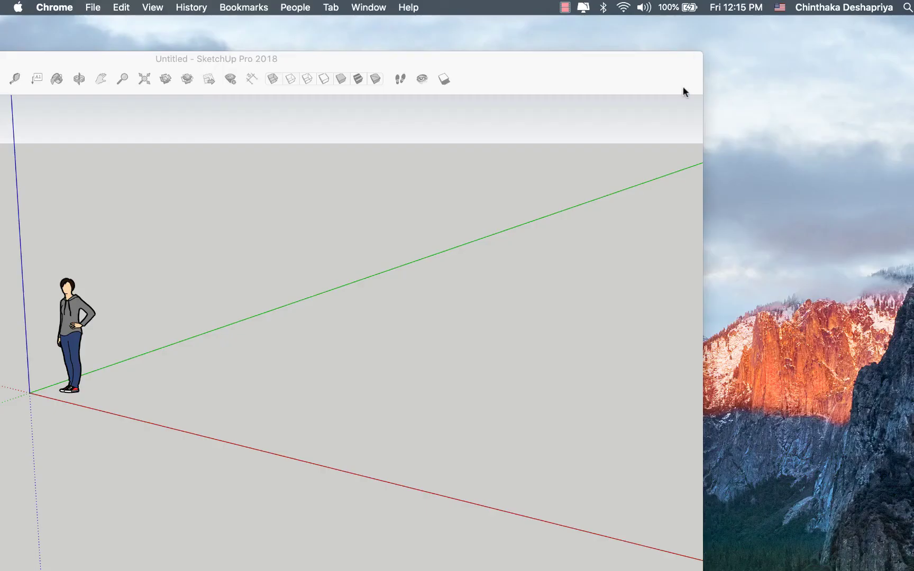
key(super+Tab)
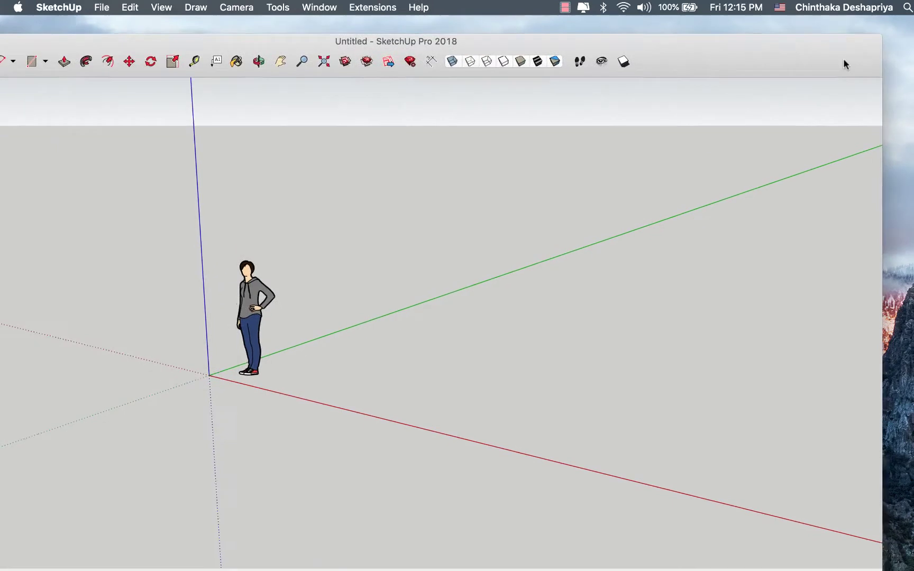
key(super+Tab)
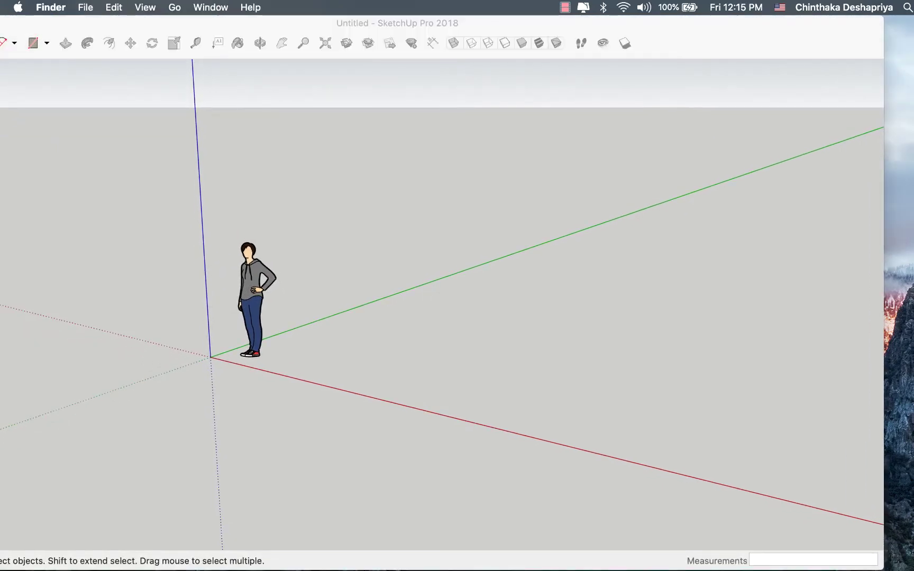
key(space)
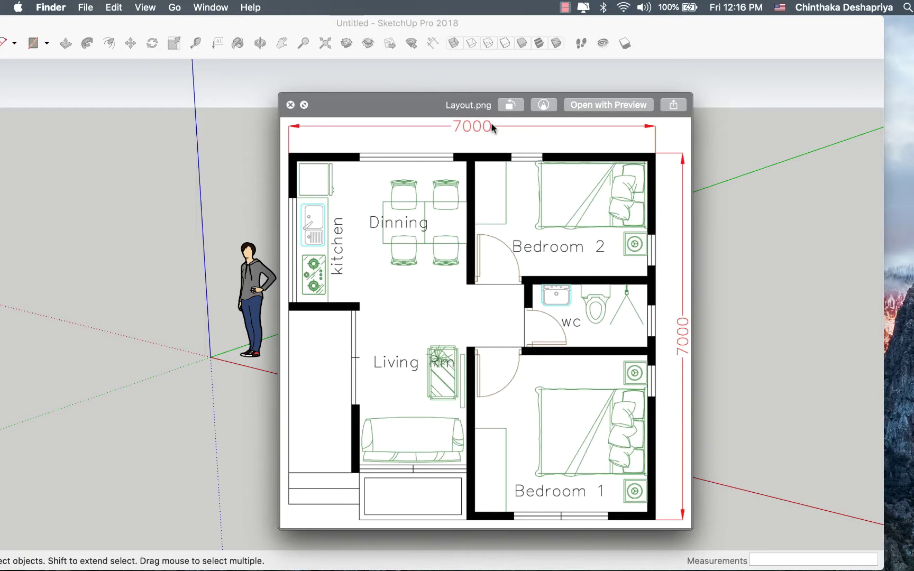
Close the floor plan preview and open SketchUp Preferences
key(space)
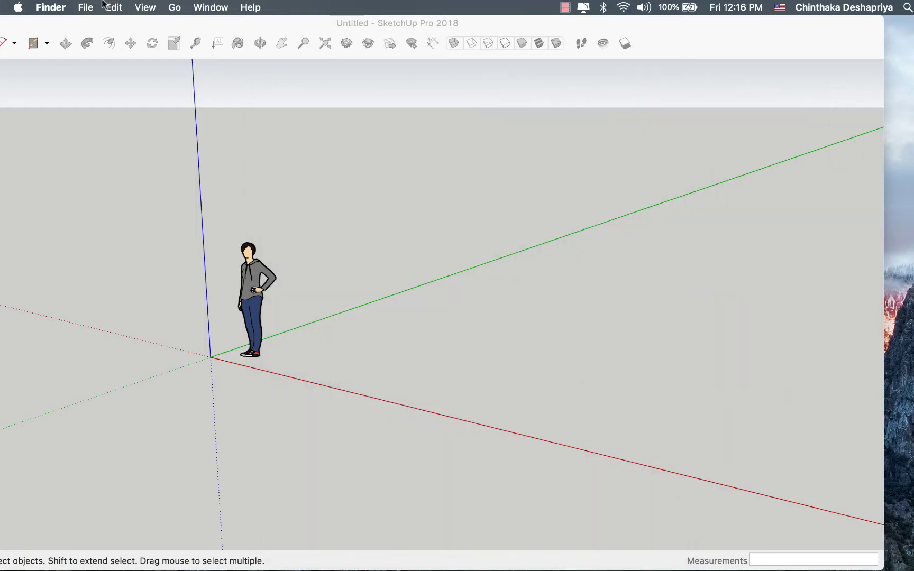
click(85, 7)
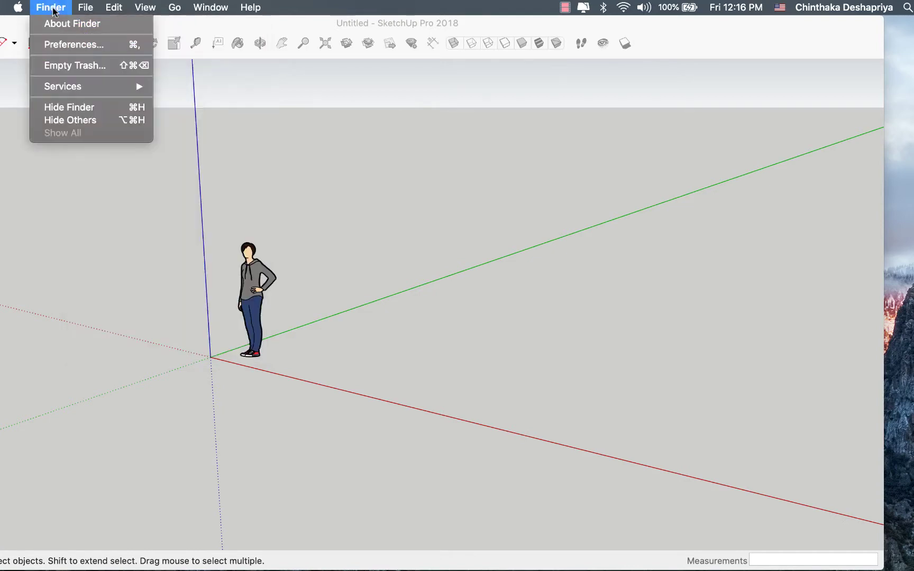
click(231, 224)
click(59, 7)
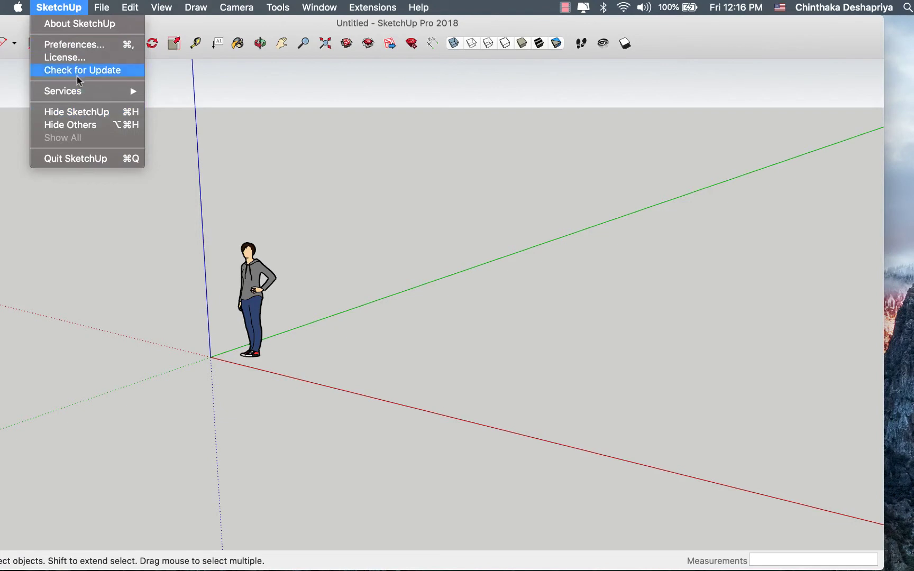
click(82, 47)
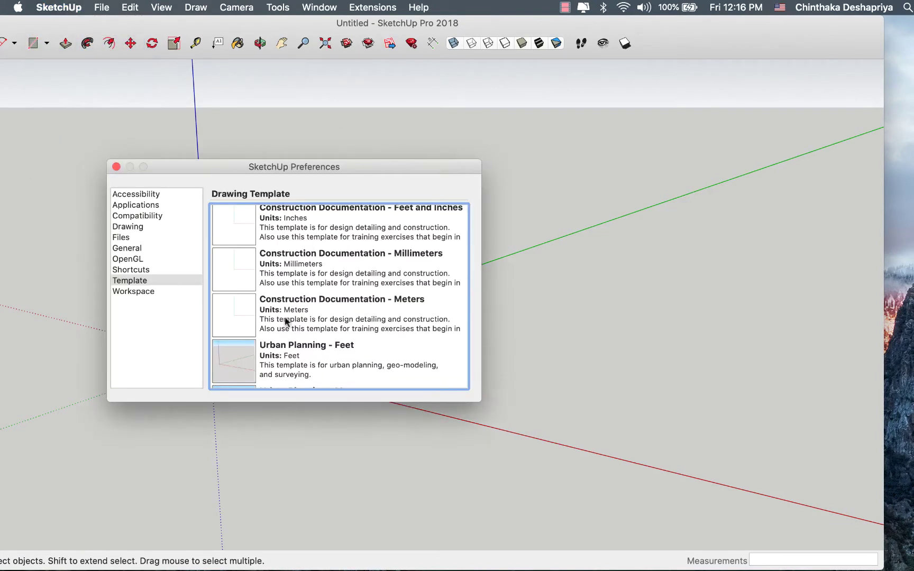
Set the default template to Architectural Design - Centimeters and close Preferences
scroll(291, 324, up, 2)
scroll(294, 327, up, 3)
scroll(295, 328, up, 2)
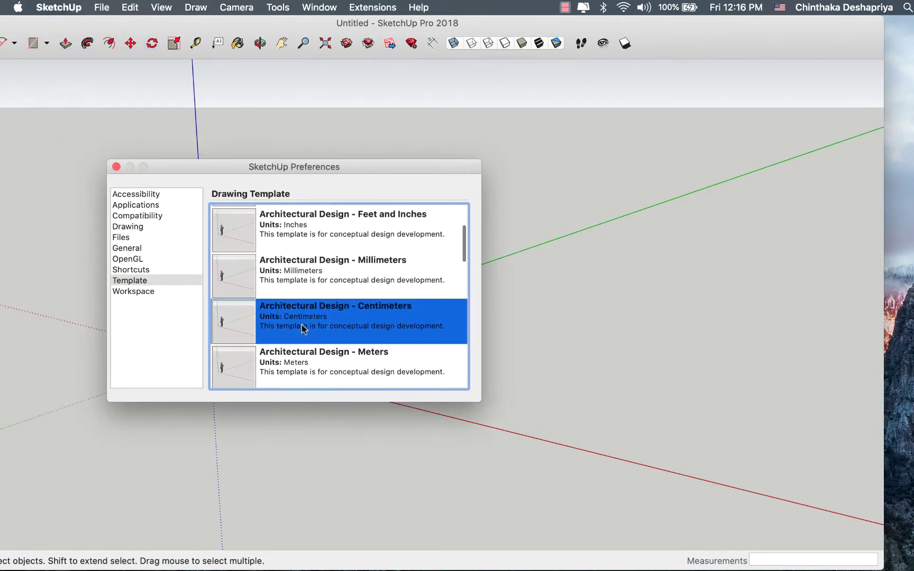
scroll(302, 328, up, 3)
scroll(371, 236, down, 2)
scroll(372, 279, down, 3)
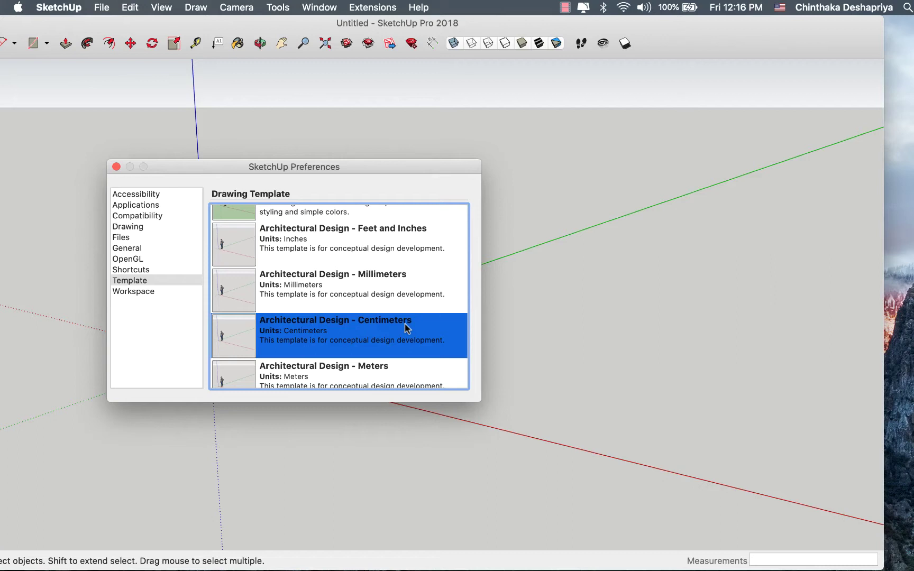
click(539, 356)
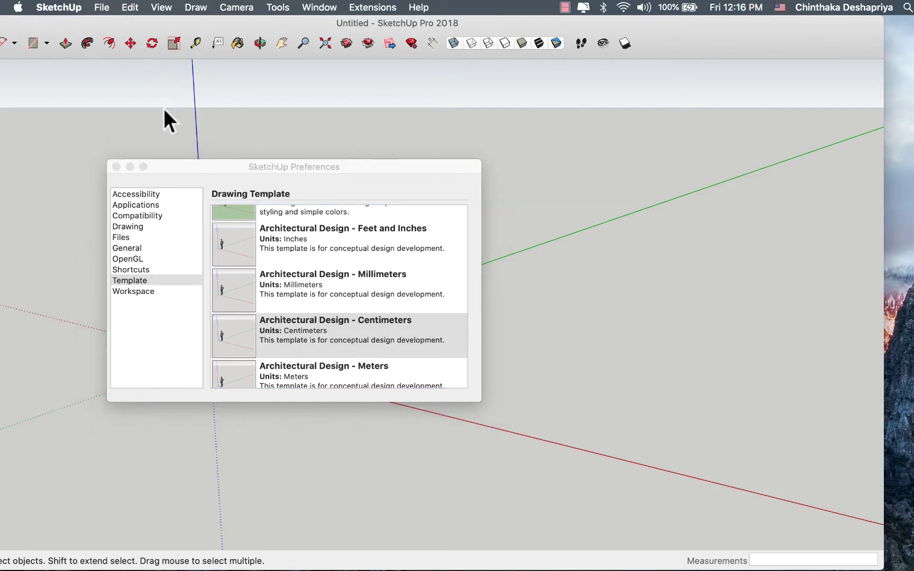
click(117, 167)
Close the current model and start a new one from the Centimeters template
drag(129, 27, 283, 32)
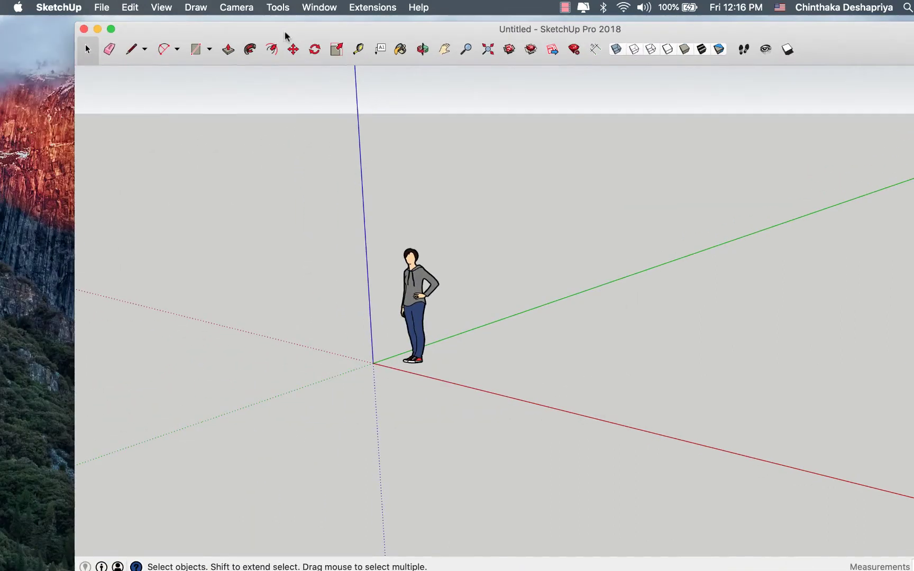
click(83, 29)
click(102, 7)
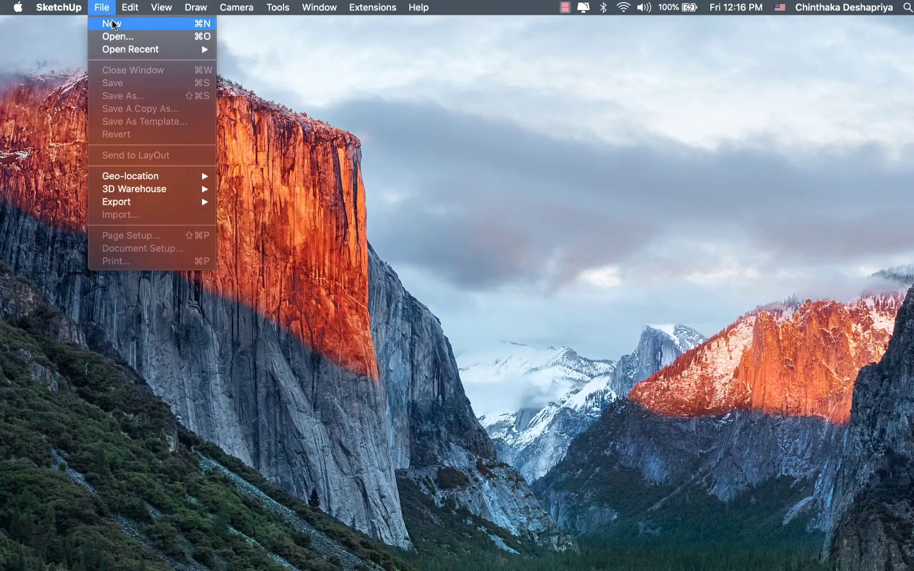
click(112, 24)
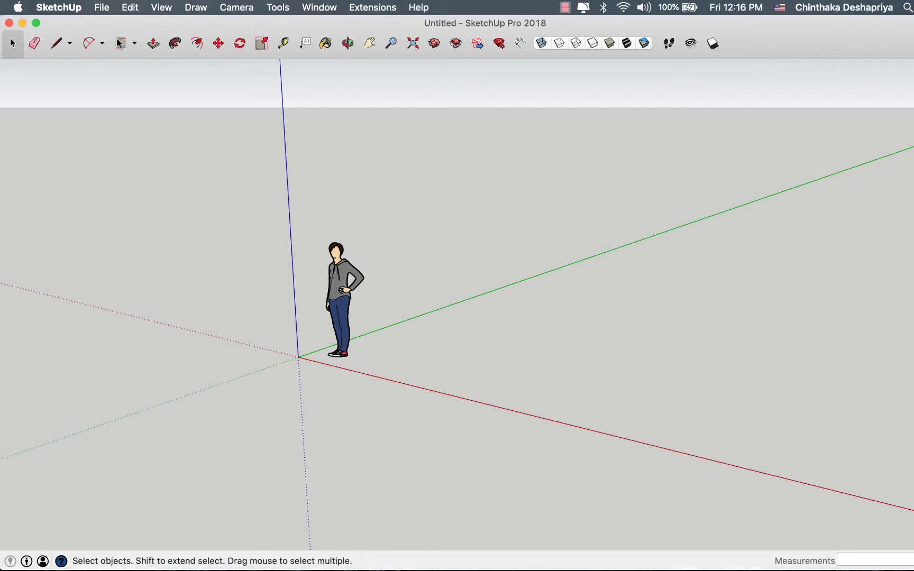
Draw a test rectangle from the origin and dimension its 549.3cm edge
key(r)
click(299, 358)
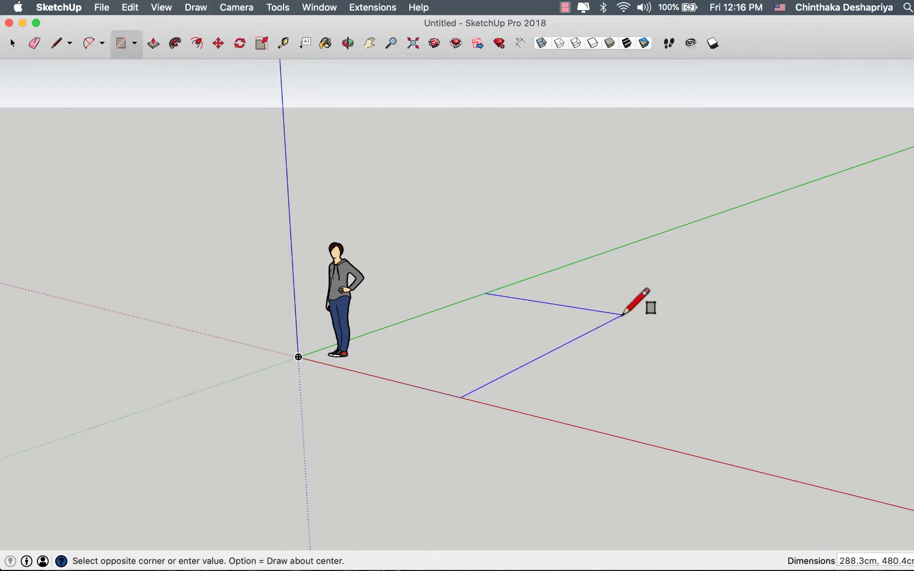
click(661, 311)
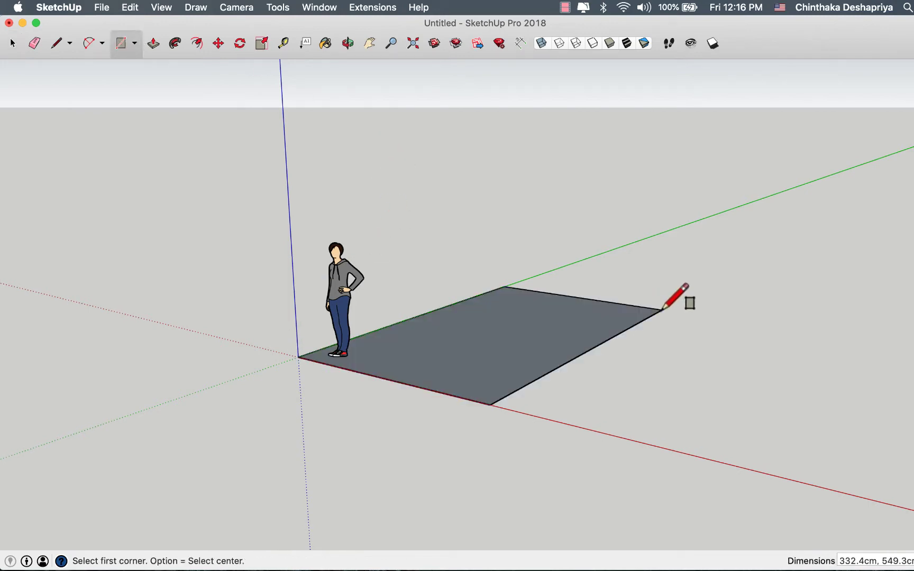
click(521, 44)
click(490, 405)
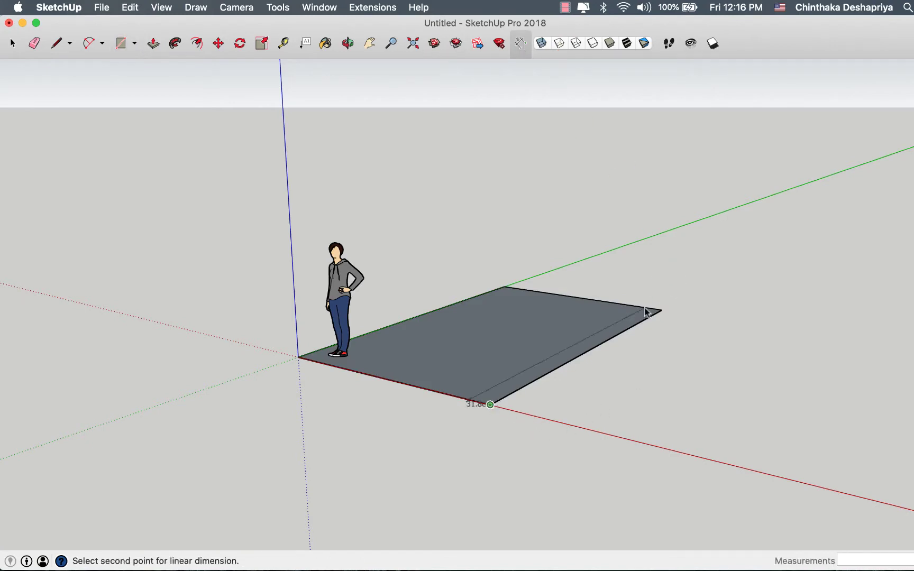
click(661, 311)
click(741, 322)
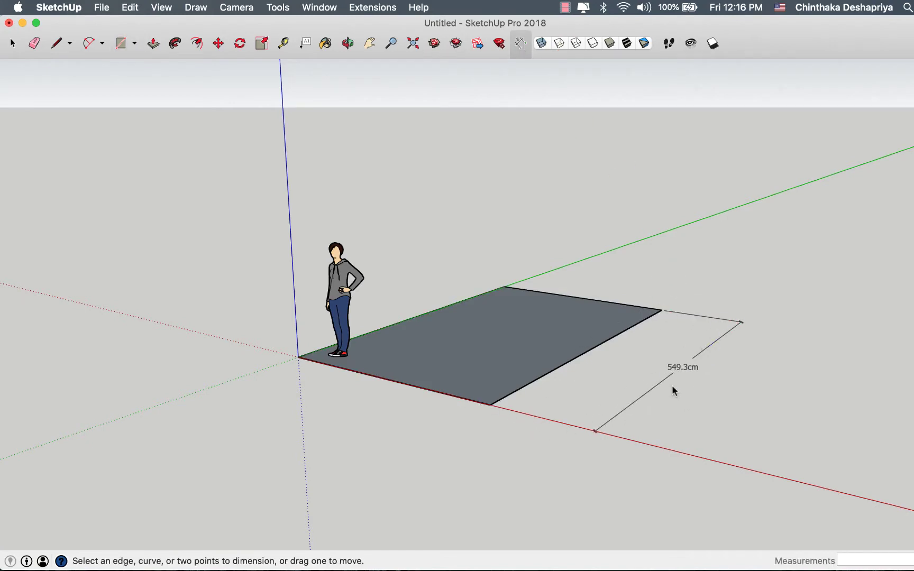
Select the test rectangle and its dimension and delete them
scroll(672, 389, up, 3)
scroll(730, 336, up, 2)
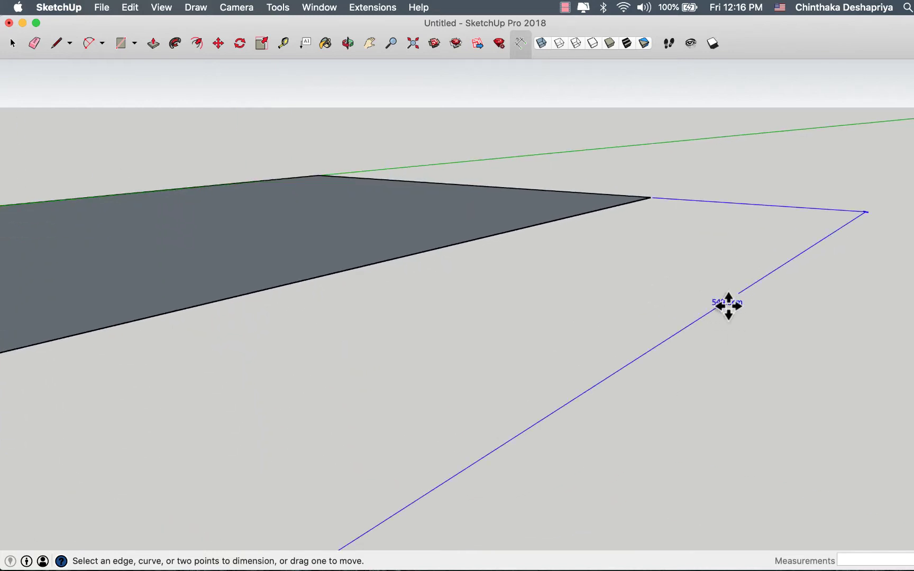
scroll(741, 303, down, 5)
scroll(741, 303, down, 2)
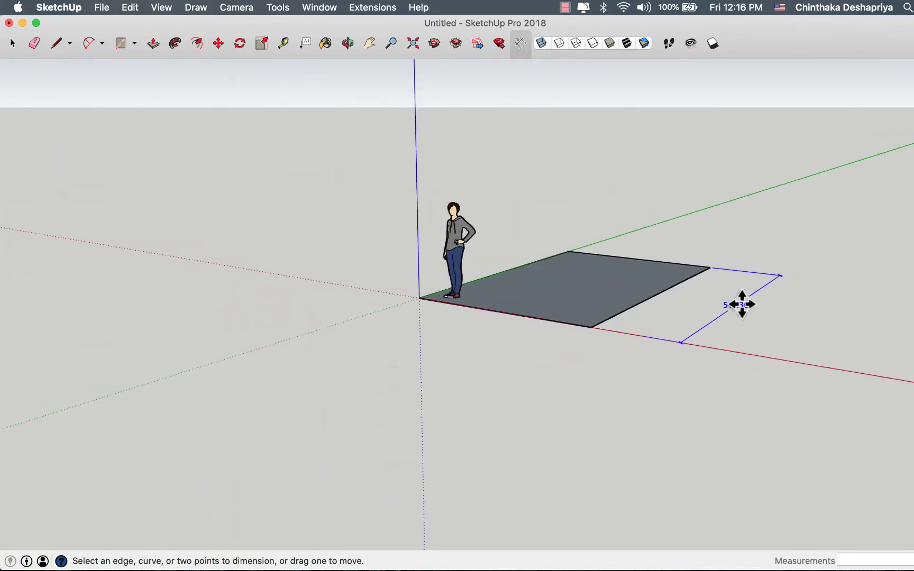
key(space)
drag(755, 402, 581, 206)
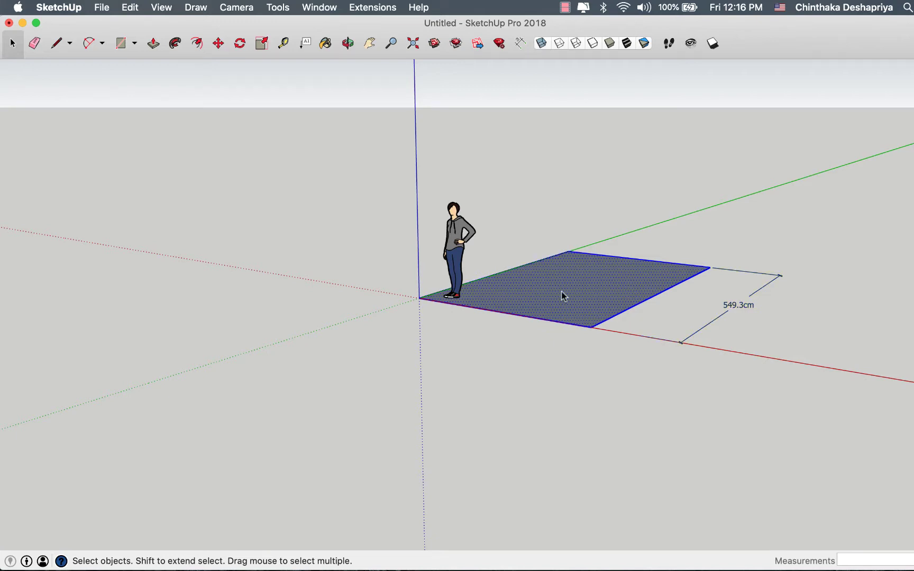
key(Delete)
key(Delete)
Delete the scale figure and reframe the view with the origin further left
drag(303, 122, 303, 122)
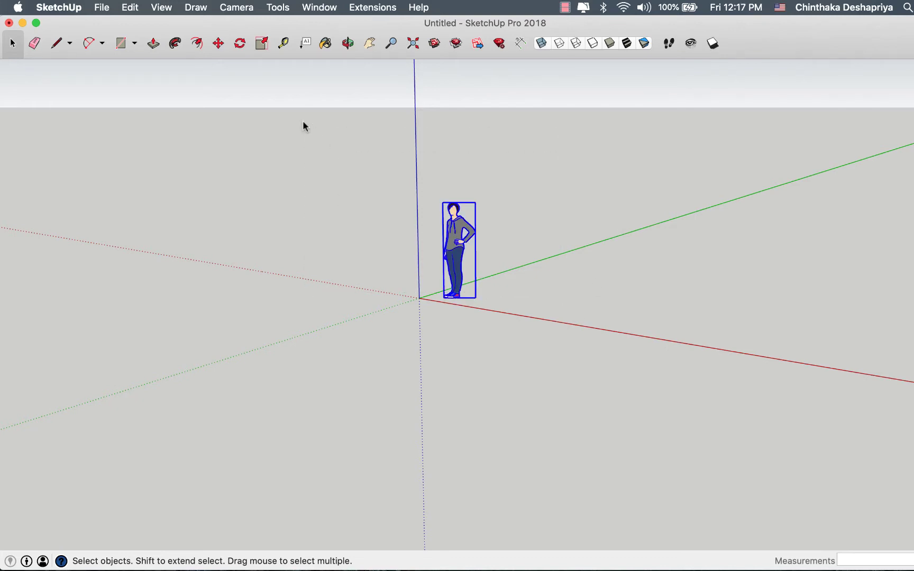
key(Delete)
key(h)
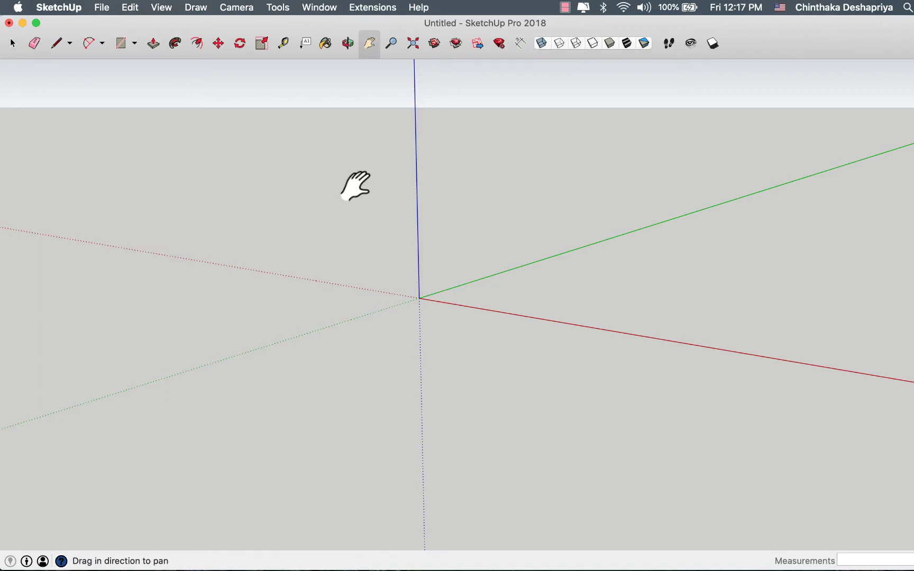
middle_drag(327, 196, 387, 276)
drag(386, 276, 285, 277)
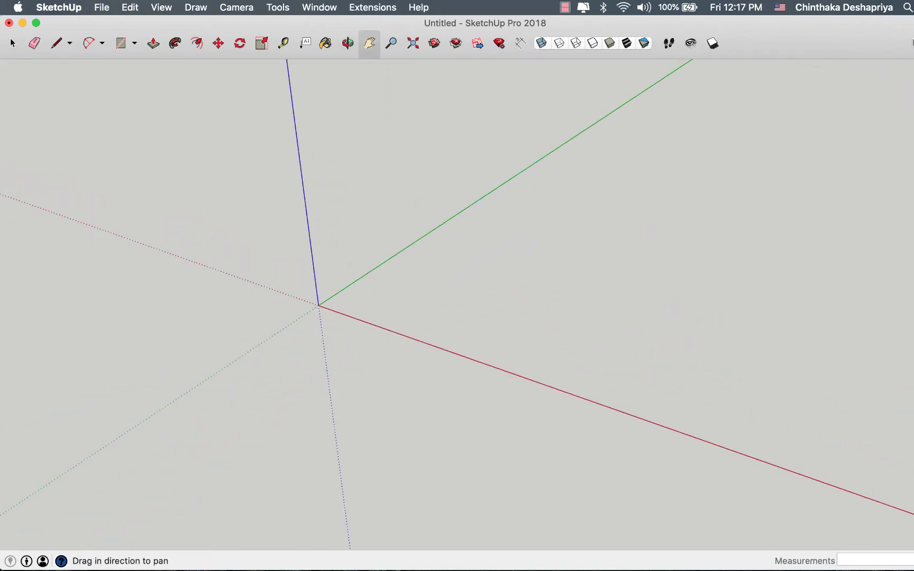
click(102, 8)
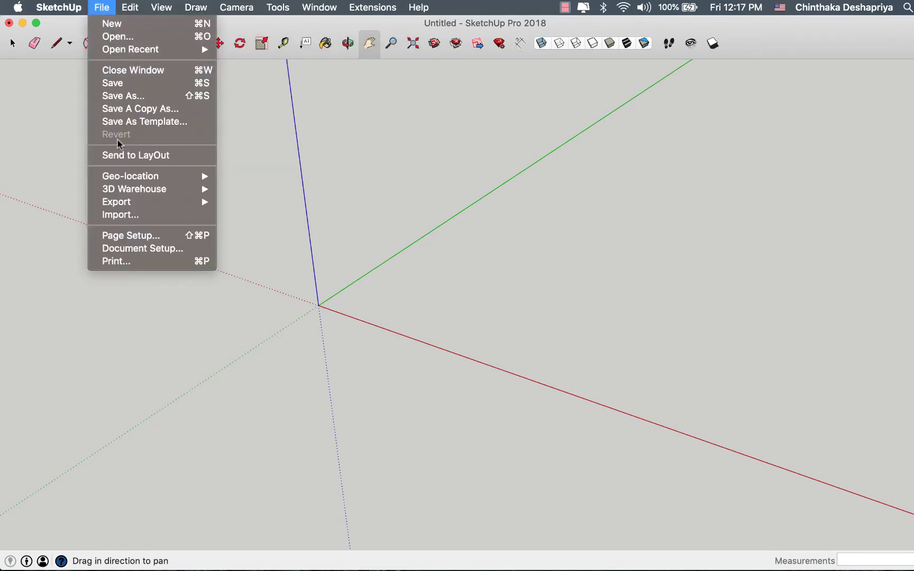
Import Layout.png as an image anchored at the origin, sized to about 749cm
click(125, 216)
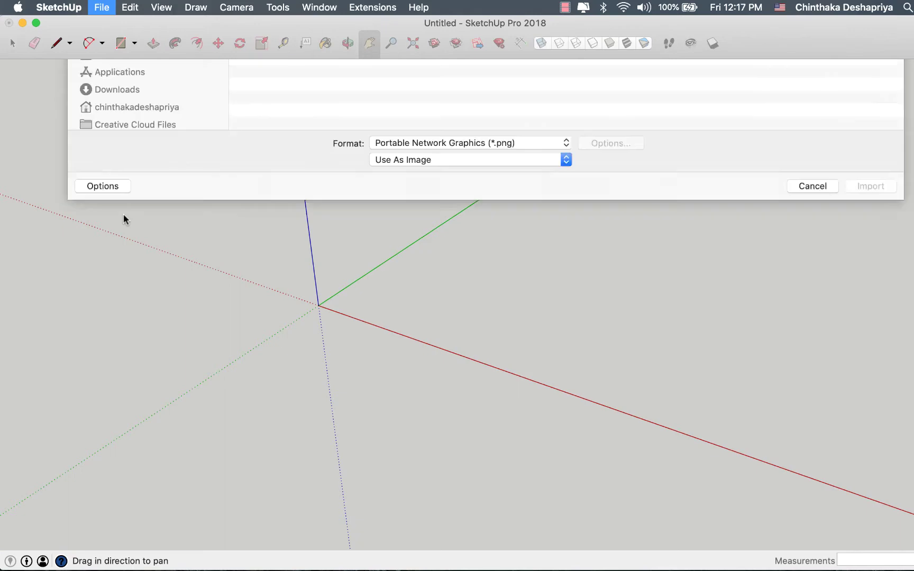
click(287, 124)
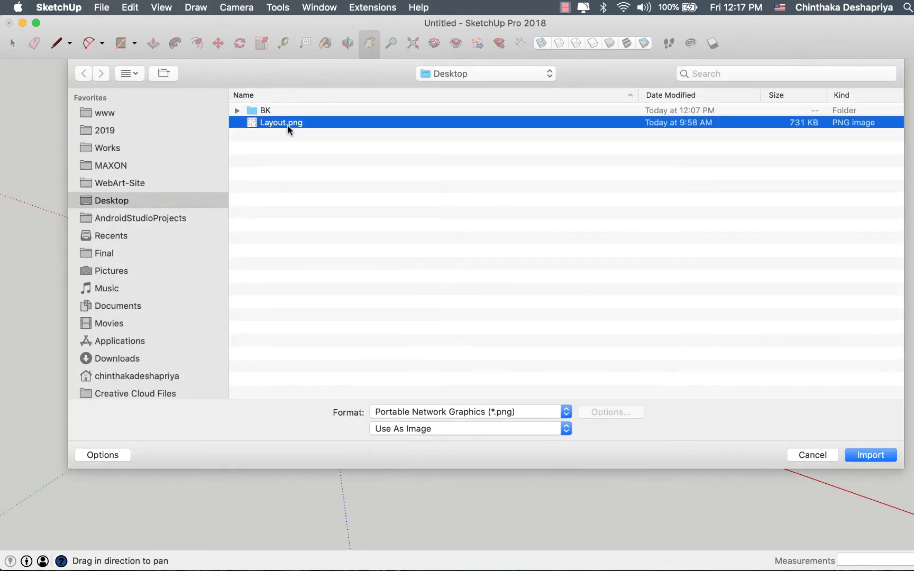
key(space)
key(space)
click(870, 455)
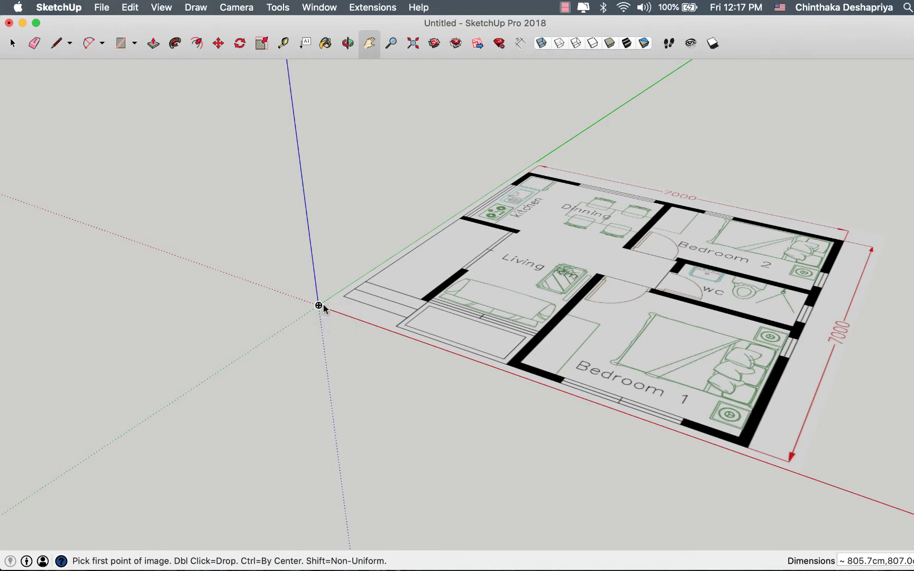
click(319, 306)
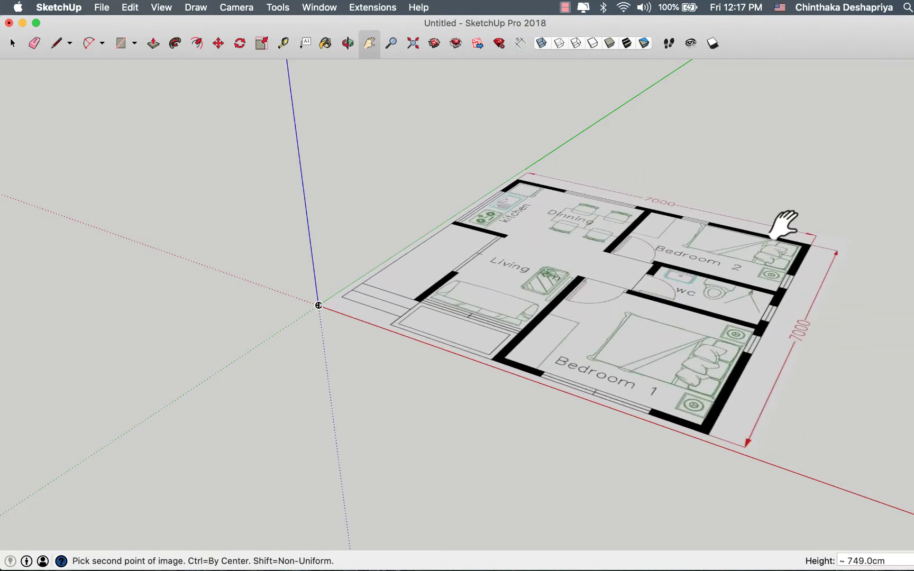
click(784, 226)
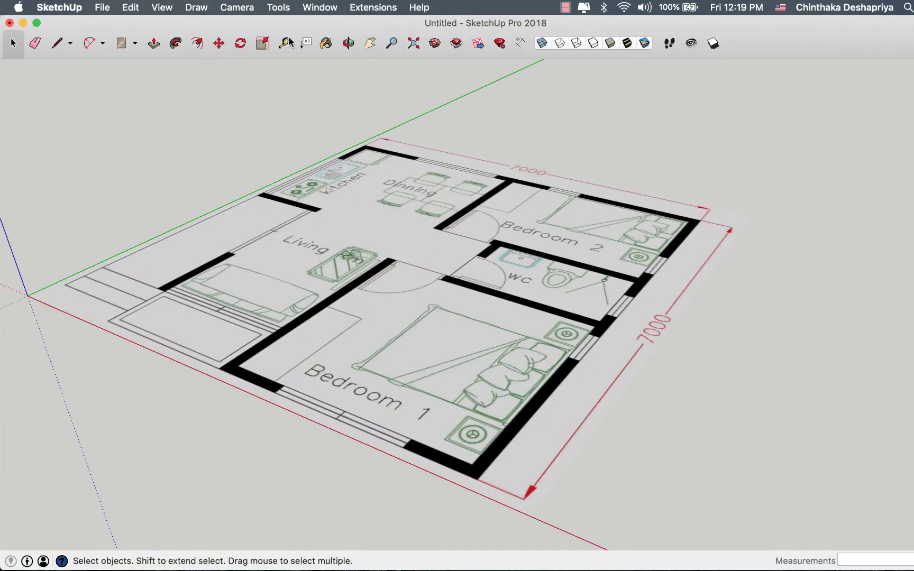
Take trial Tape Measure readings at the Bedroom 1 corner and the plan's upper-right corner
click(284, 45)
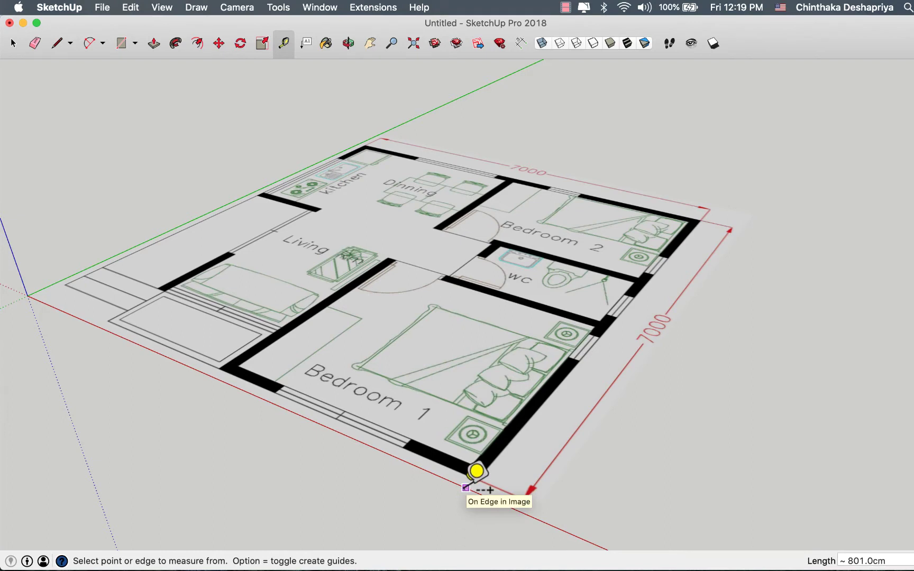
scroll(476, 471, up, 3)
scroll(488, 471, down, 3)
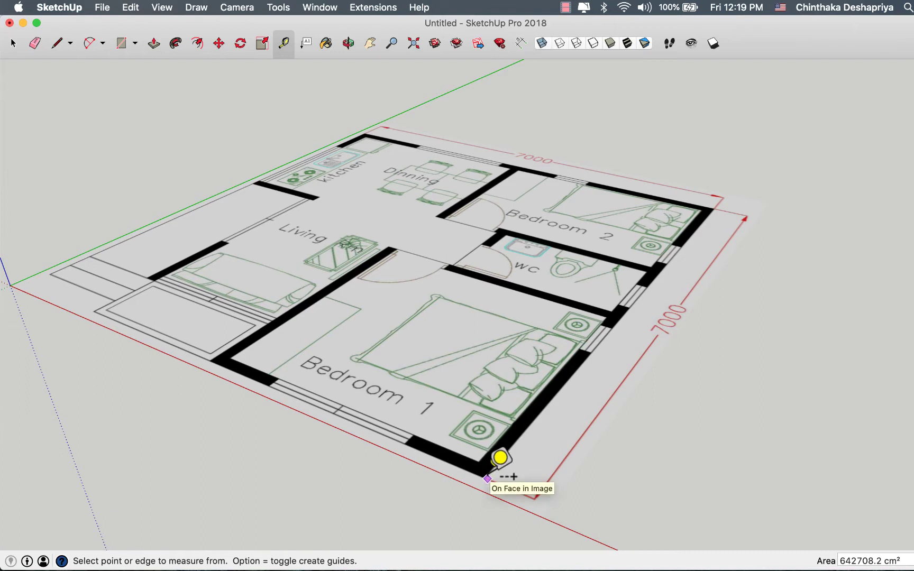
scroll(488, 468, up, 2)
scroll(488, 467, up, 1)
scroll(489, 469, up, 1)
scroll(492, 468, up, 1)
click(493, 469)
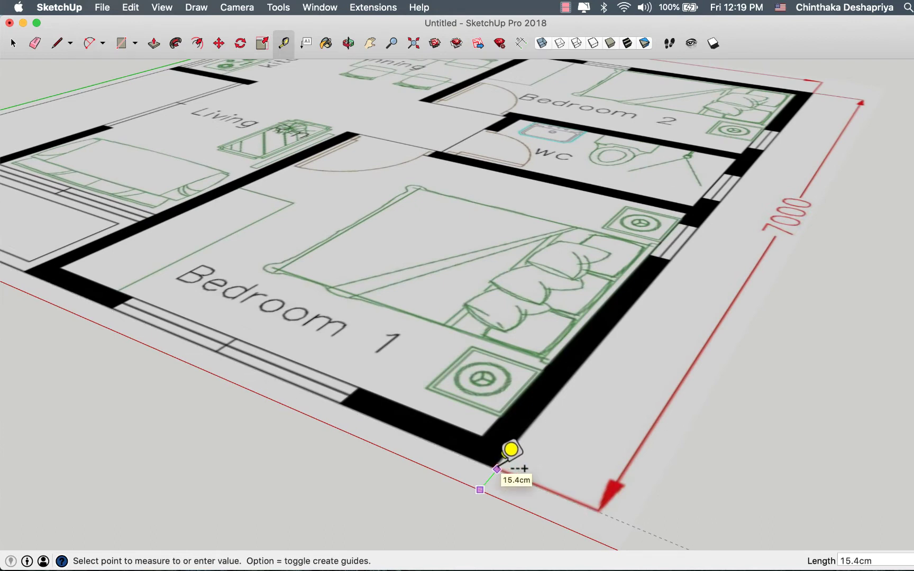
click(497, 469)
scroll(496, 468, down, 2)
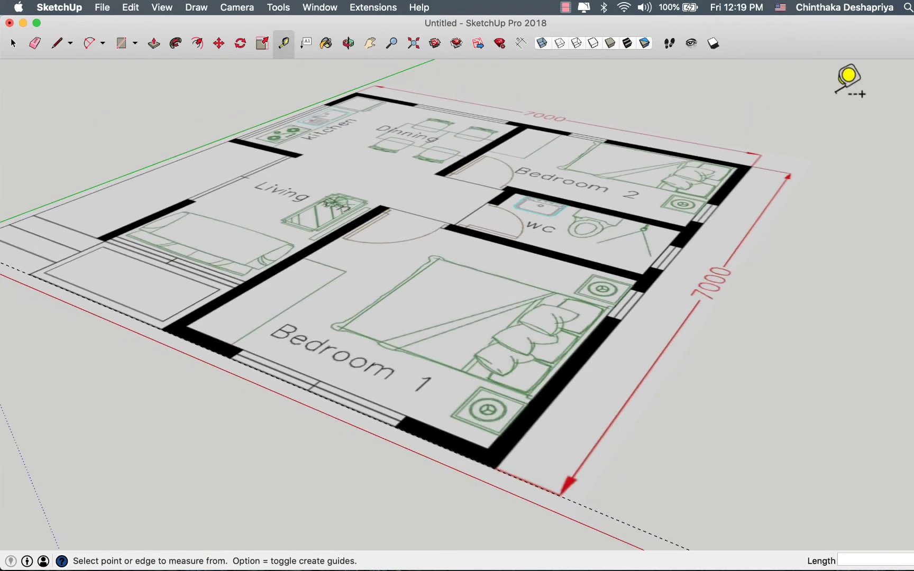
scroll(778, 167, up, 2)
click(760, 147)
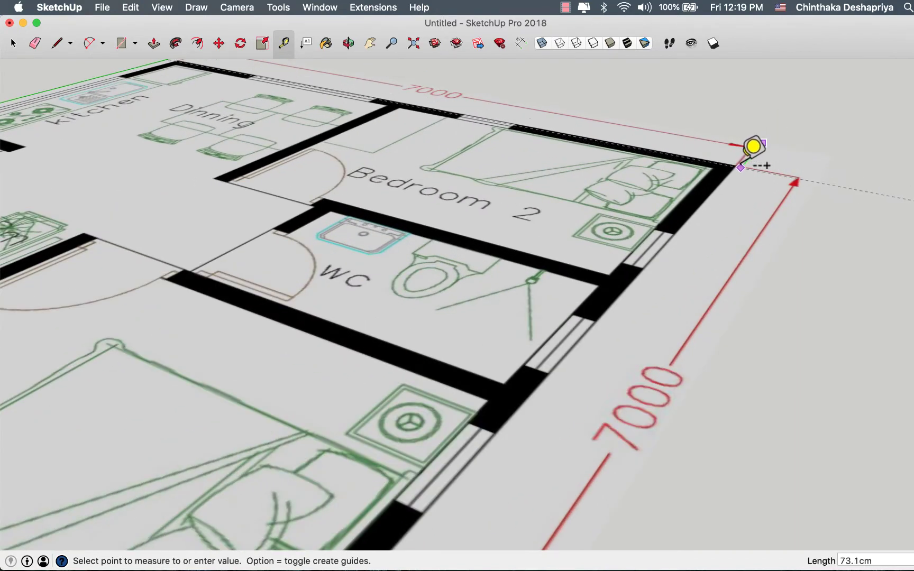
click(755, 148)
In Top view, place a guide parallel to the right outer wall beside Bedroom 1
key(super+2)
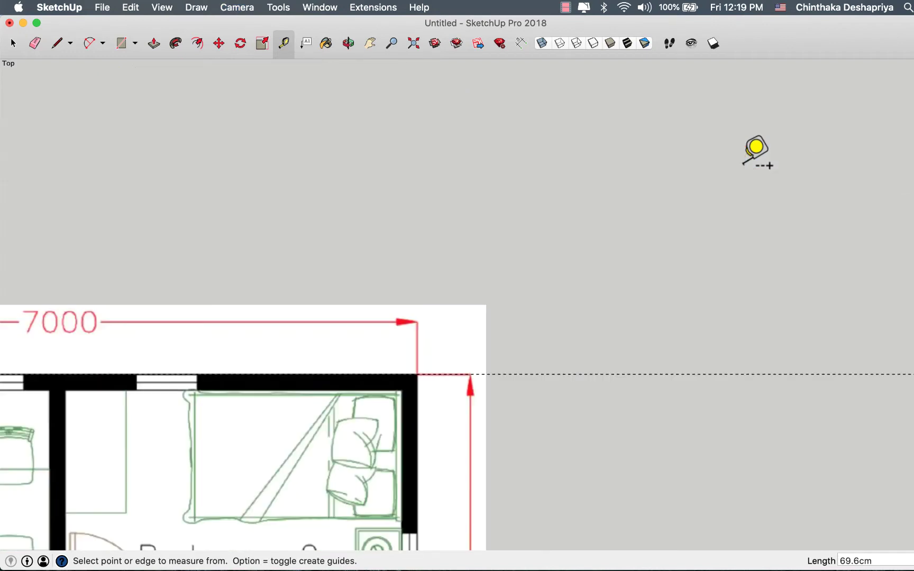
scroll(756, 147, down, 3)
scroll(756, 147, down, 2)
scroll(745, 346, up, 3)
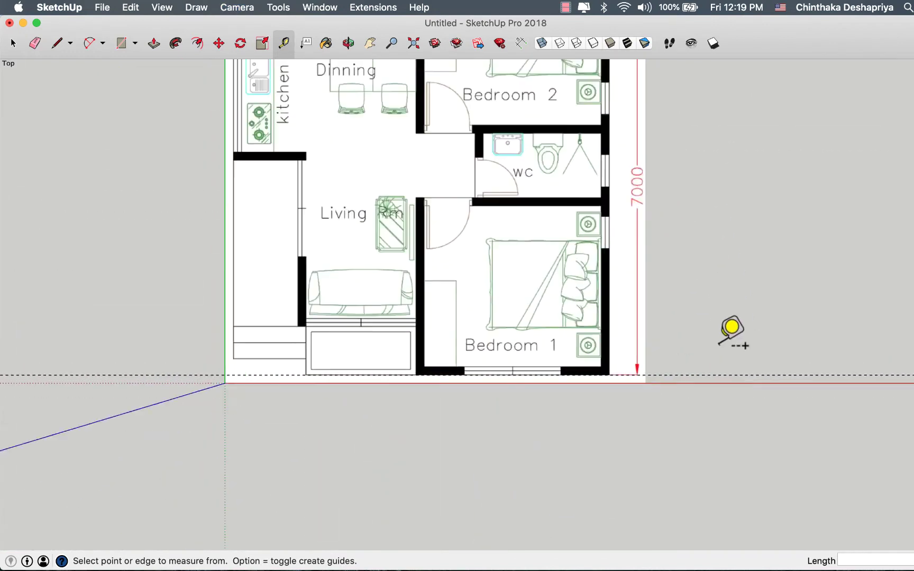
scroll(745, 346, up, 2)
scroll(574, 385, down, 3)
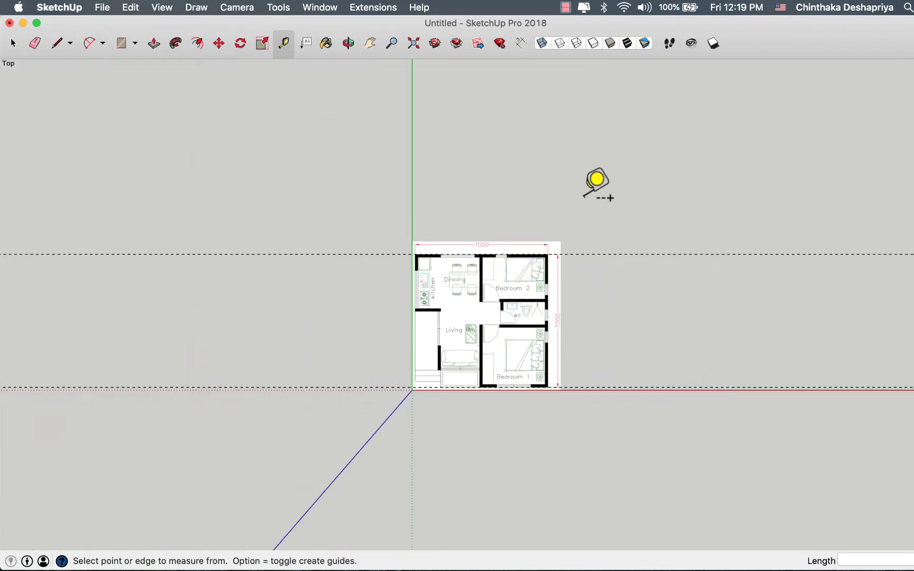
scroll(562, 262, up, 3)
scroll(562, 261, up, 1)
scroll(563, 262, down, 2)
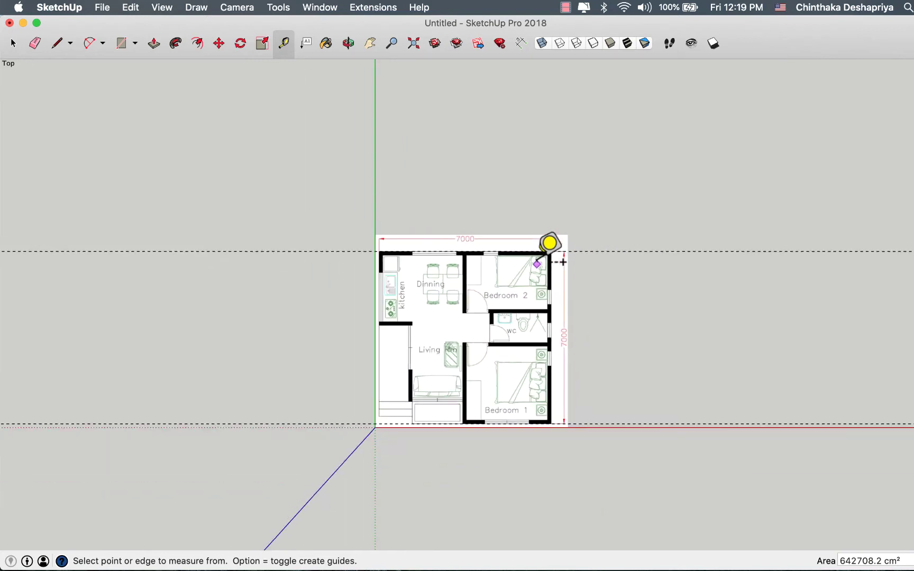
scroll(572, 394, up, 3)
scroll(550, 397, up, 2)
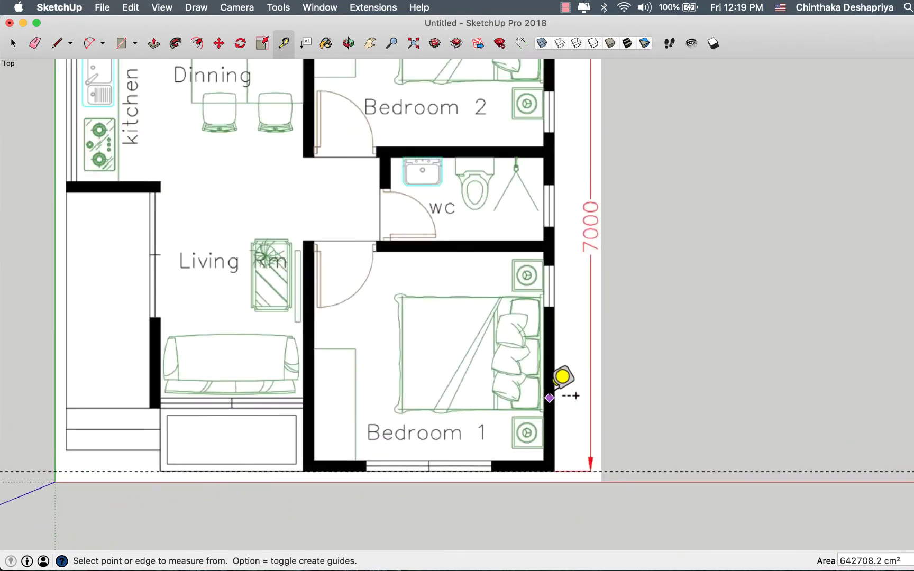
click(548, 394)
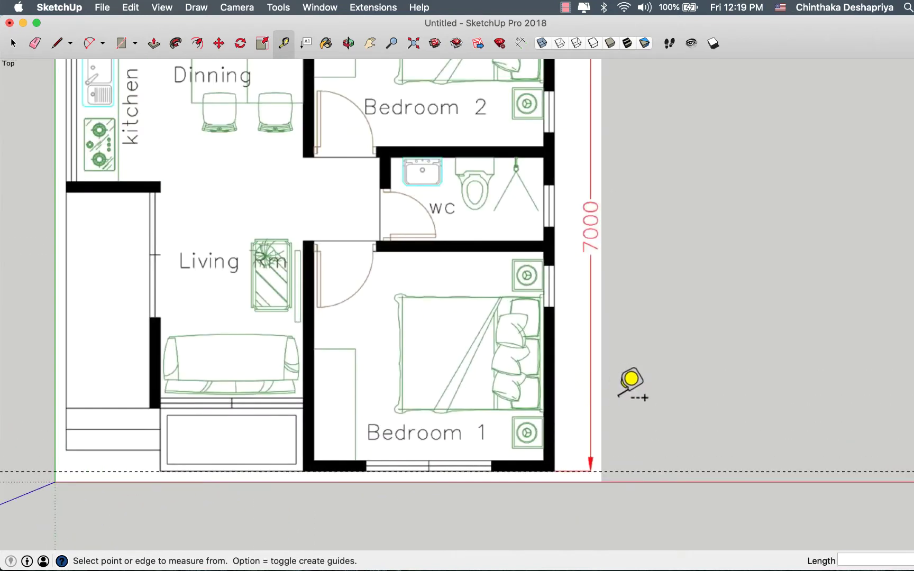
click(556, 407)
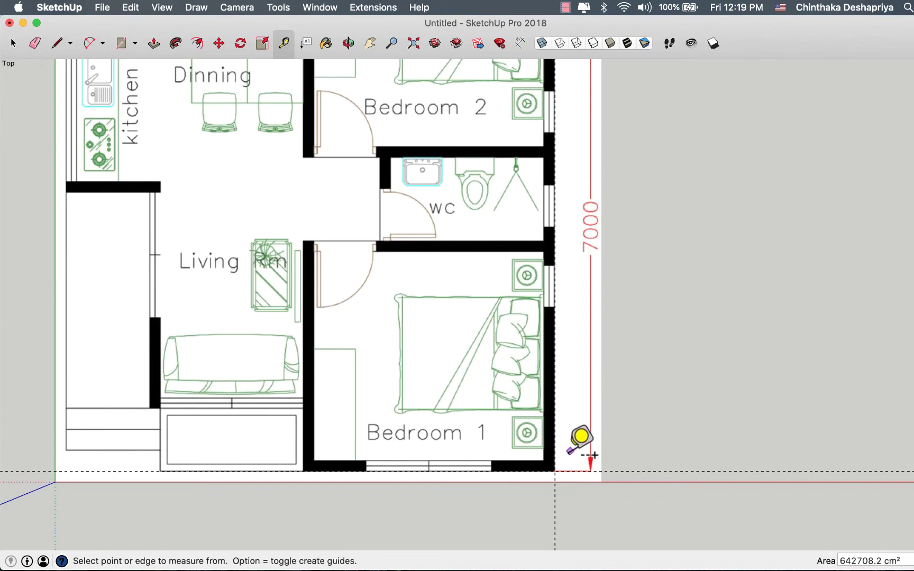
scroll(567, 450, down, 1)
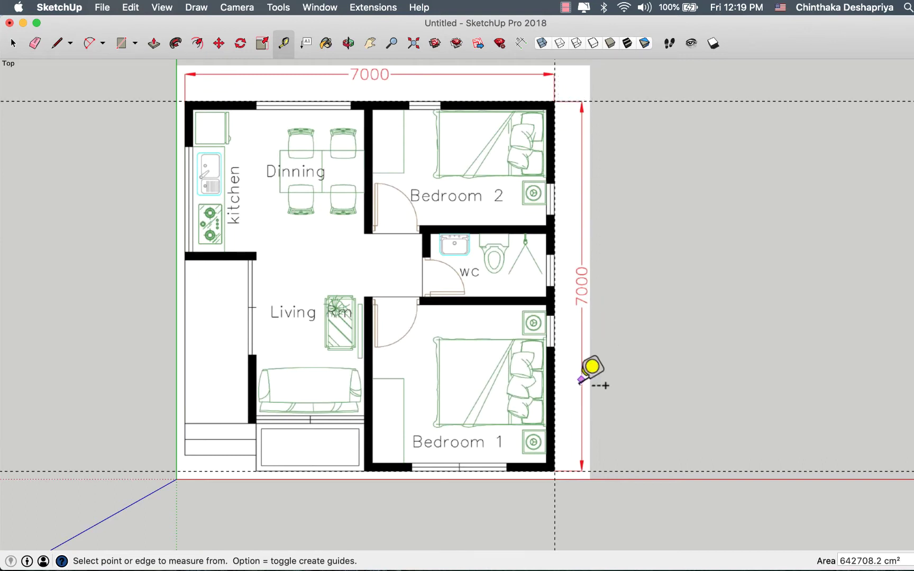
click(555, 472)
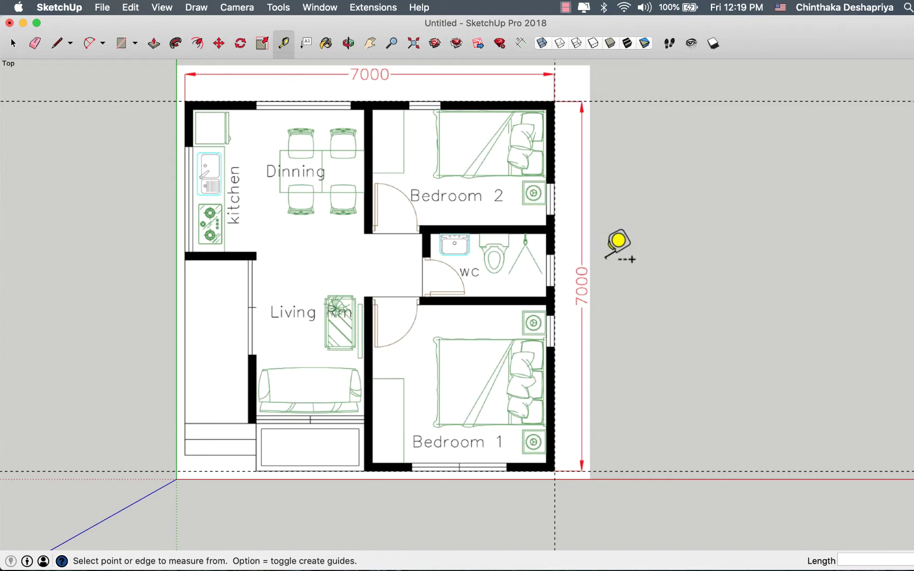
Measure the outer edge from Bedroom 1 to Bedroom 2 and enter 7000mm as its length
key(o)
mouse_move(606, 327)
mouse_down()
mouse_move(400, 255)
mouse_move(300, 187)
mouse_move(487, 339)
mouse_move(427, 392)
mouse_up()
mouse_move(620, 342)
mouse_down()
mouse_move(724, 339)
mouse_move(630, 302)
mouse_move(696, 271)
mouse_move(655, 248)
mouse_move(663, 228)
mouse_up()
key(h)
click(284, 47)
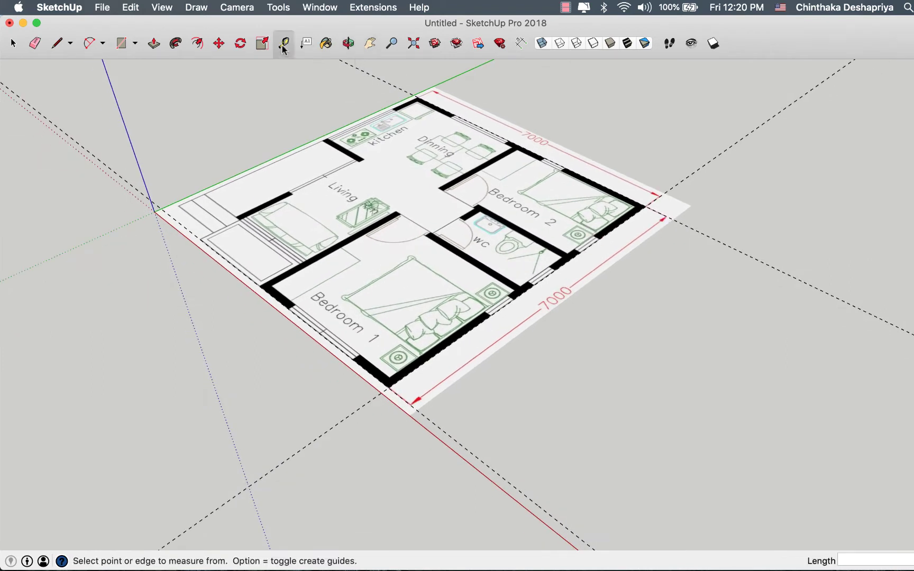
click(403, 365)
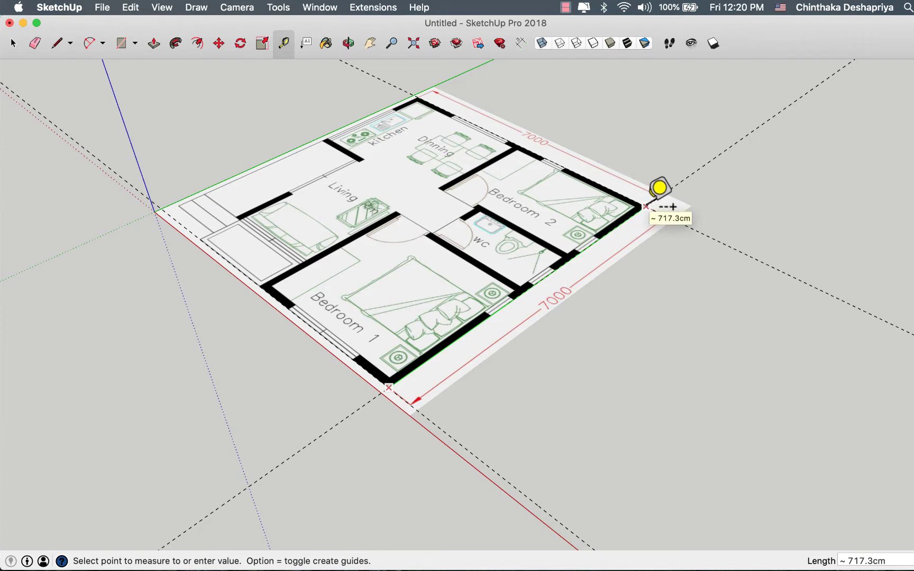
click(648, 205)
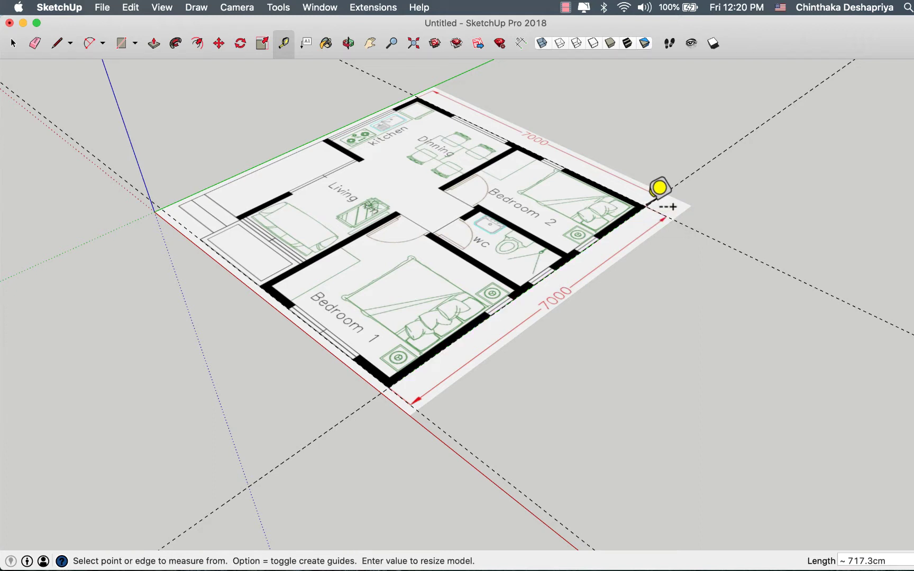
click(850, 560)
text(7000mm)
key(Return)
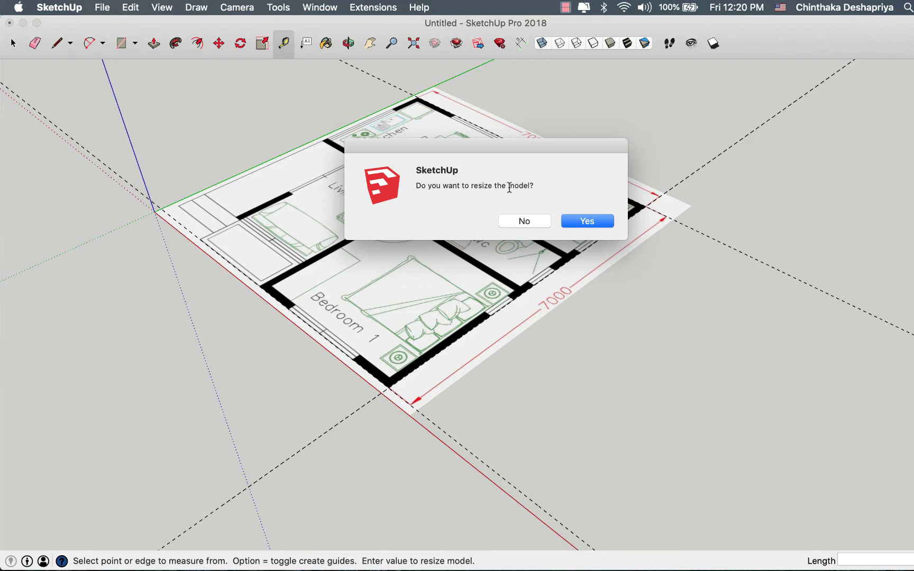
click(587, 222)
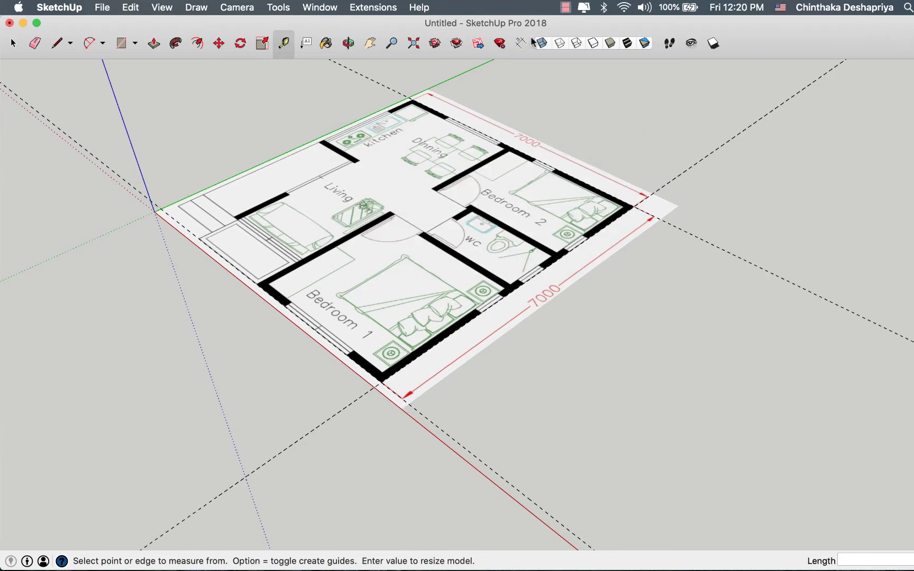
click(518, 46)
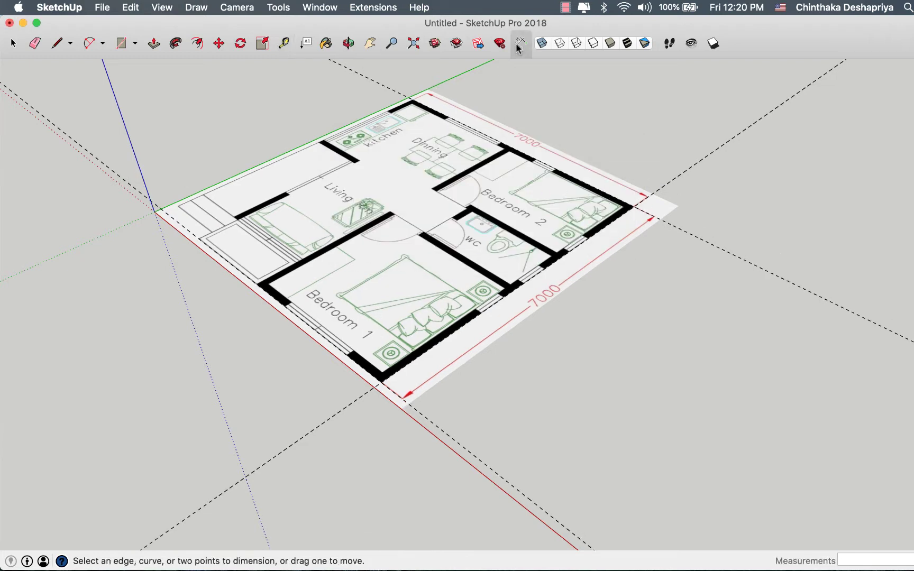
click(382, 381)
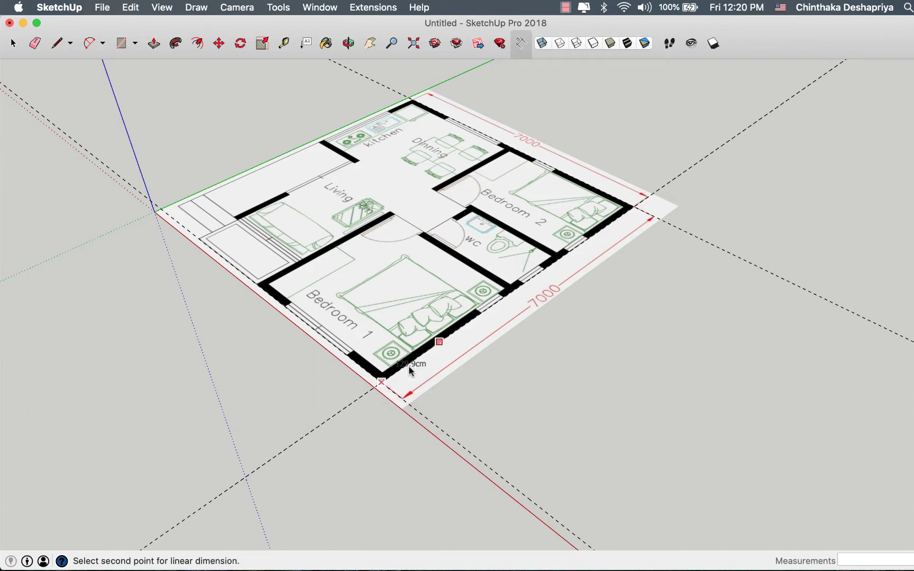
click(634, 207)
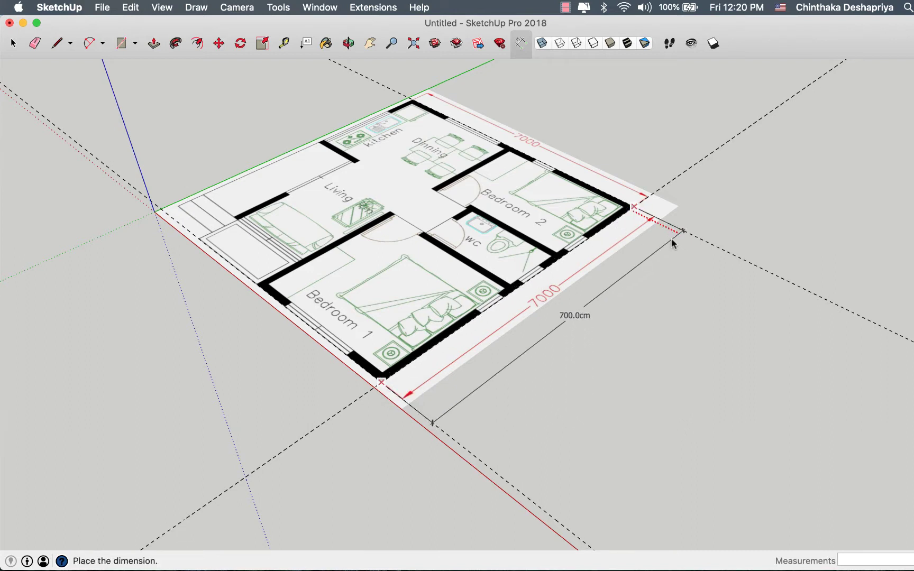
click(672, 238)
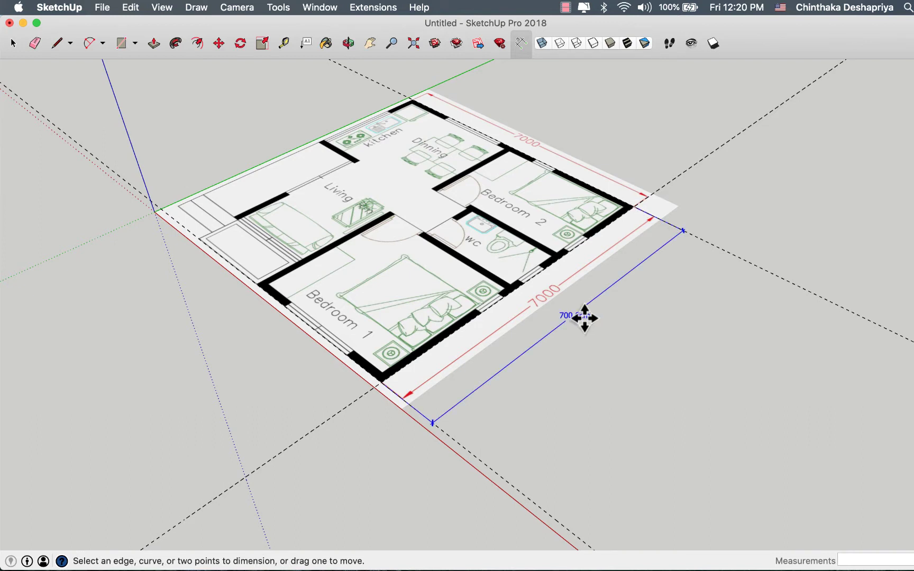
scroll(585, 318, up, 3)
scroll(583, 316, up, 2)
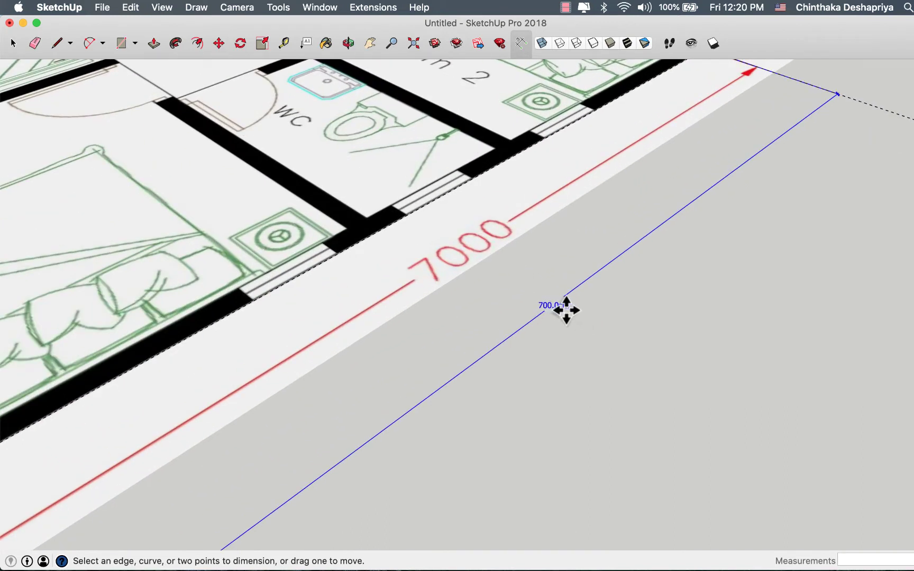
scroll(556, 313, down, 1)
scroll(557, 313, down, 4)
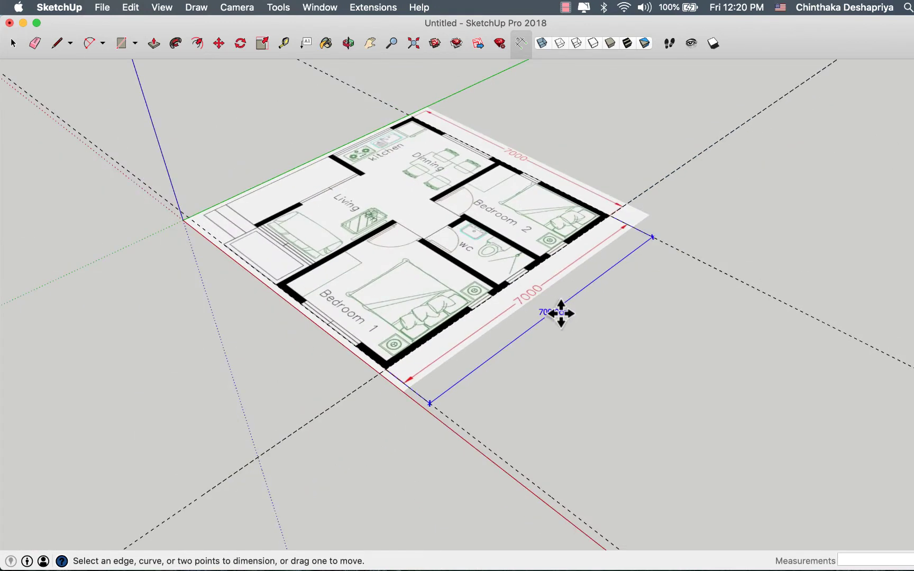
key(space)
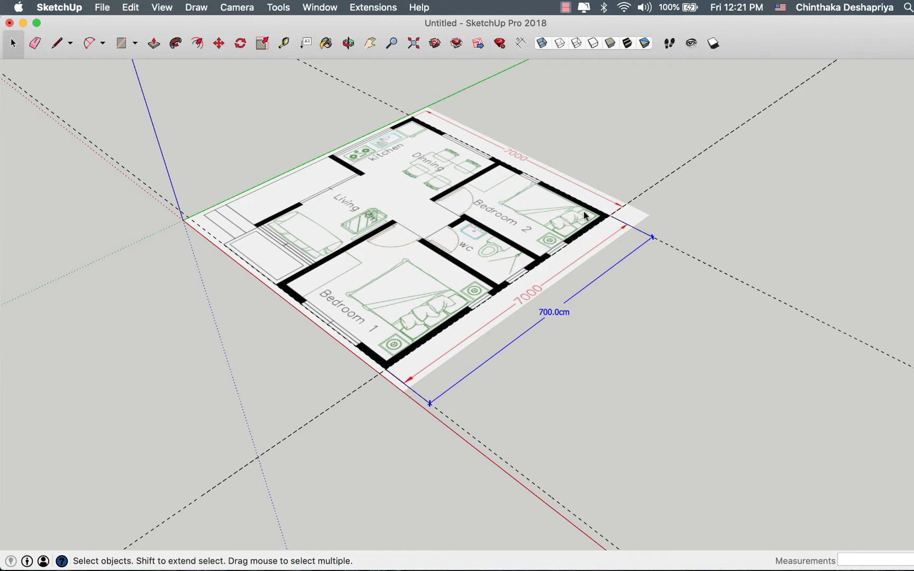
key(Delete)
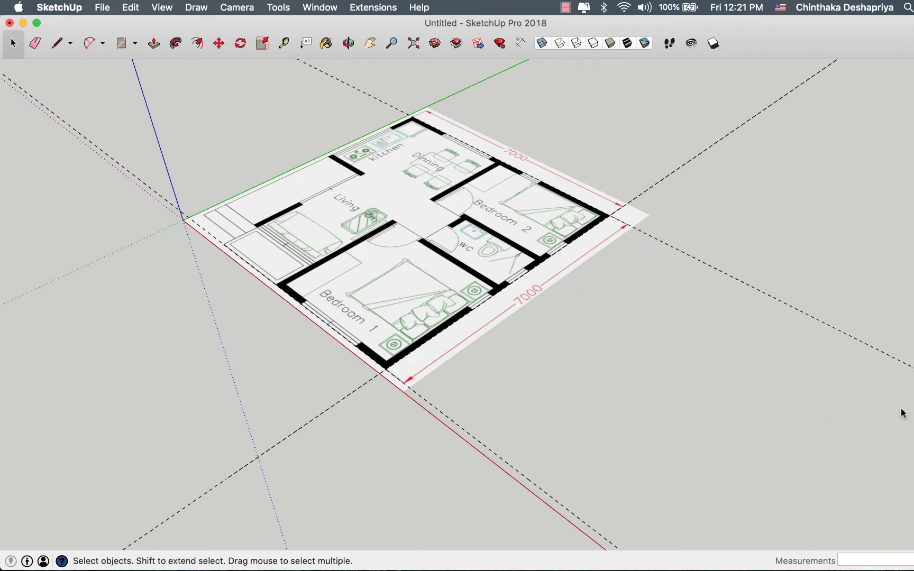
drag(788, 175, 690, 117)
key(Delete)
drag(581, 500, 496, 482)
key(Delete)
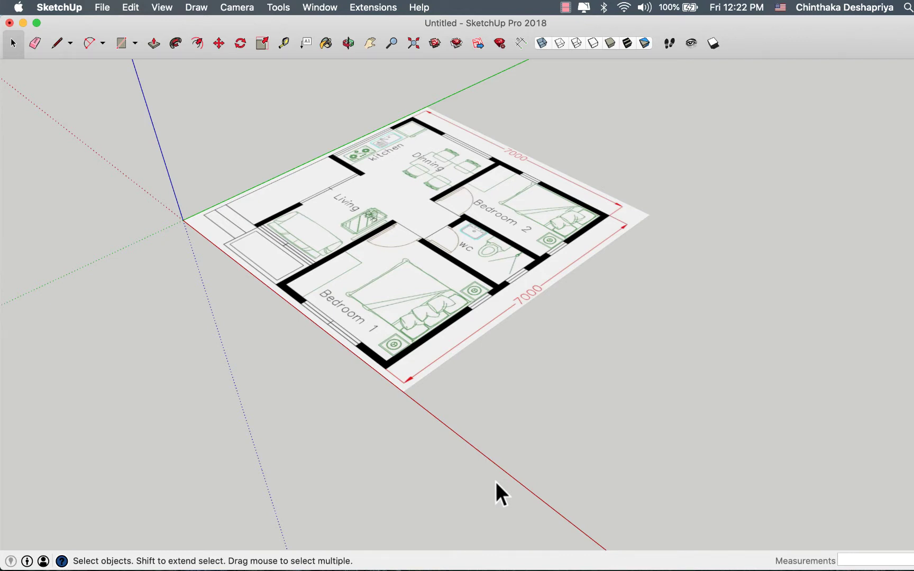
Switch to Top view and zoom and pan to inspect Bedroom 2 and the WC
key(super+2)
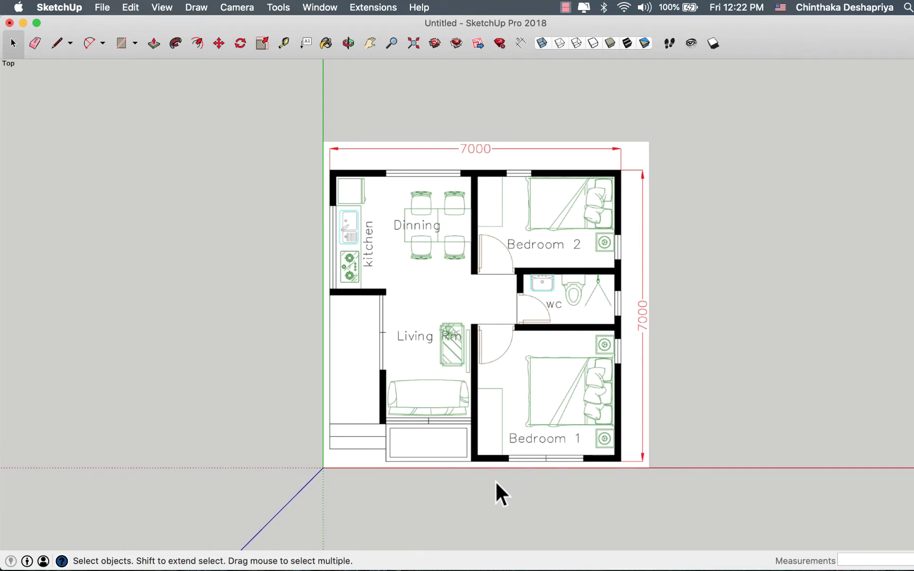
scroll(428, 163, up, 4)
scroll(427, 161, up, 3)
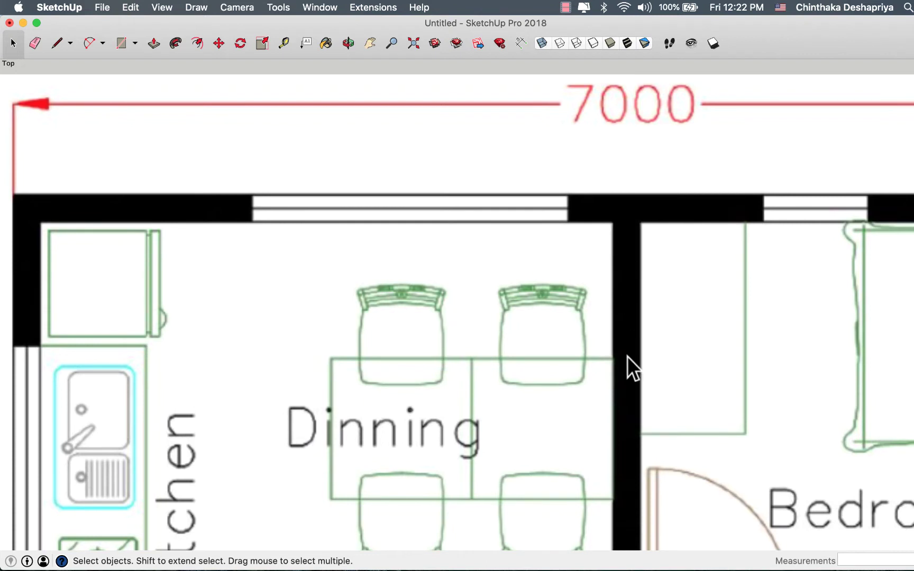
scroll(628, 368, down, 6)
scroll(628, 429, up, 5)
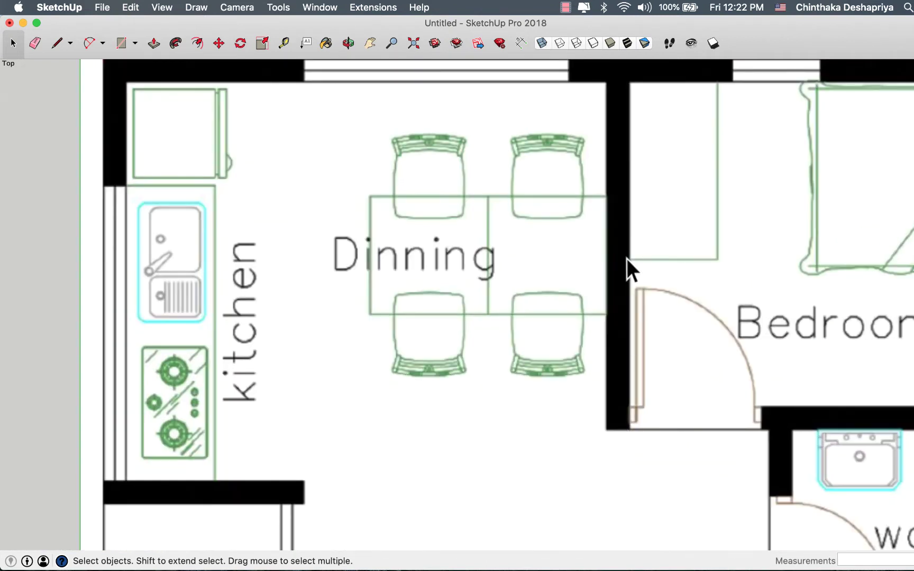
scroll(324, 512, down, 2)
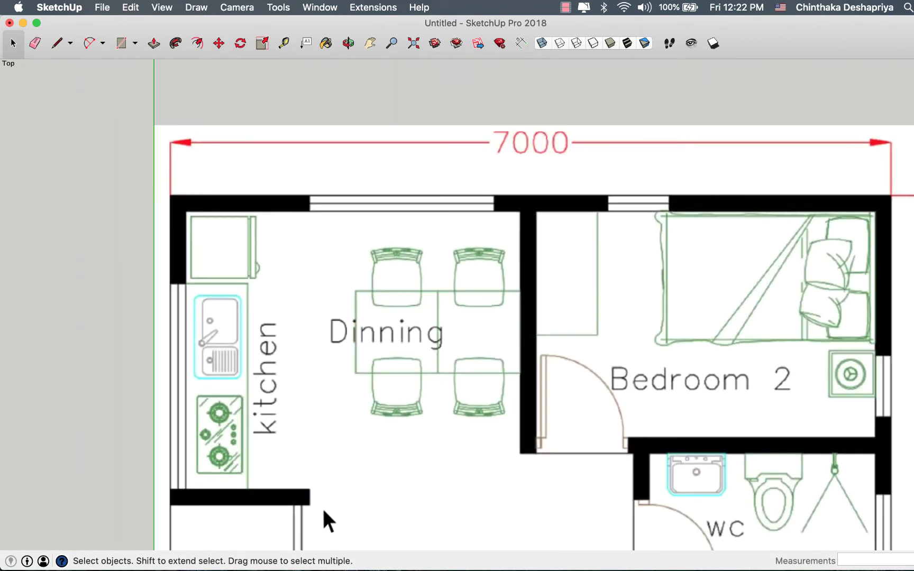
scroll(332, 204, up, 3)
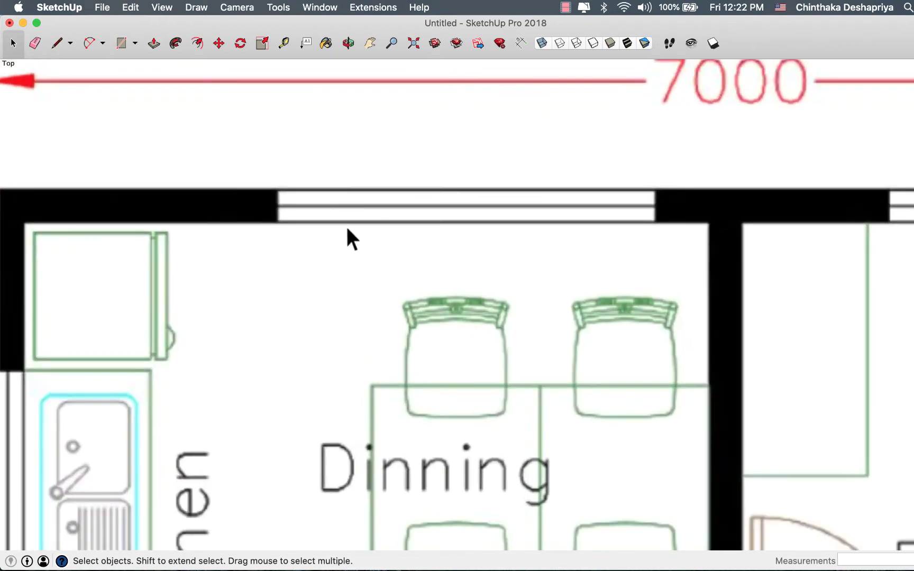
scroll(358, 217, down, 1)
scroll(358, 217, down, 1)
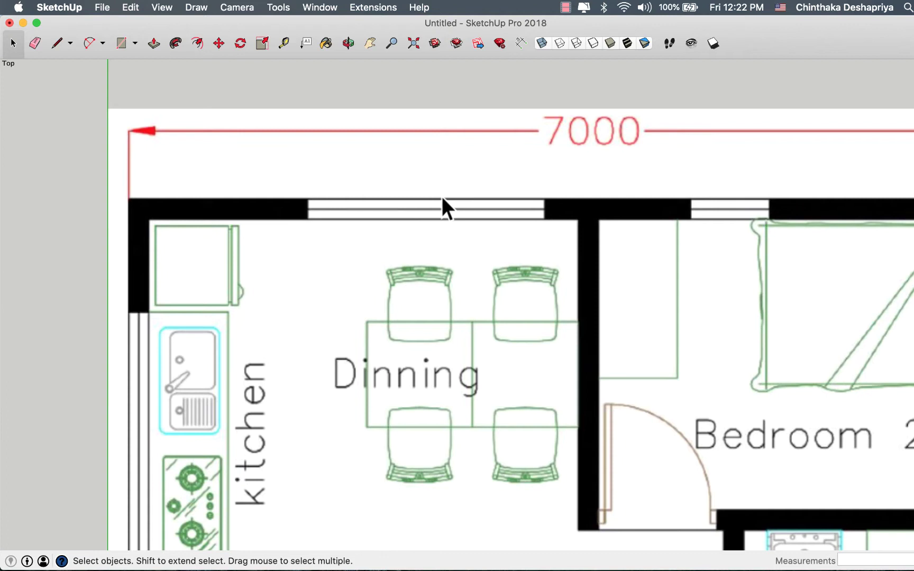
shift+middle_drag(442, 196, 249, 215)
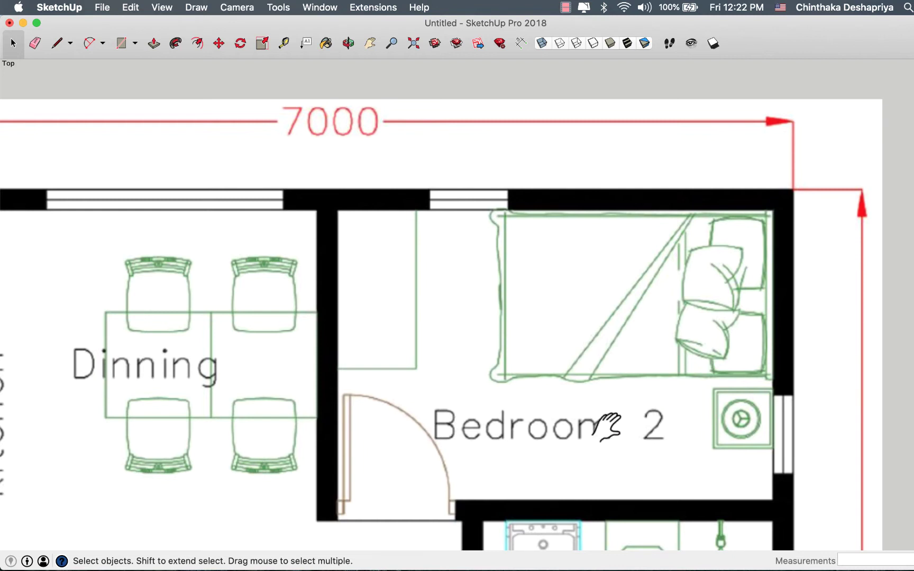
shift+middle_drag(608, 426, 382, 313)
shift+middle_drag(562, 389, 561, 389)
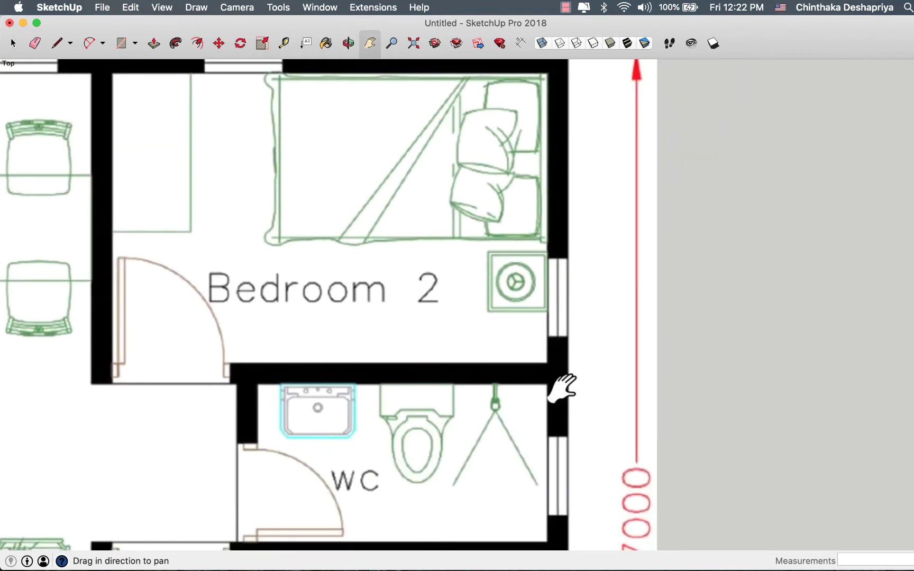
scroll(562, 389, down, 5)
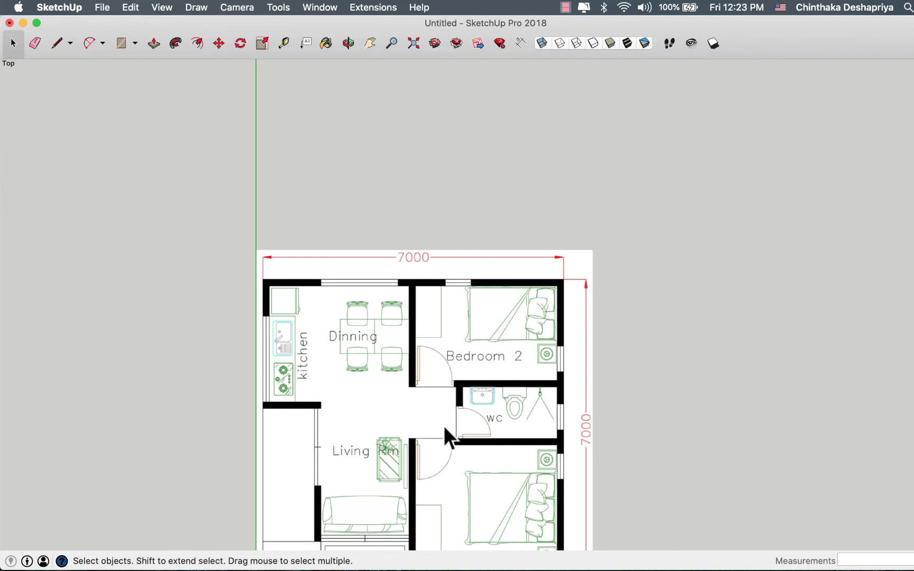
Pan the plan upward and zoom in on the kitchen counter, stove and dining set
key(h)
drag(438, 422, 439, 225)
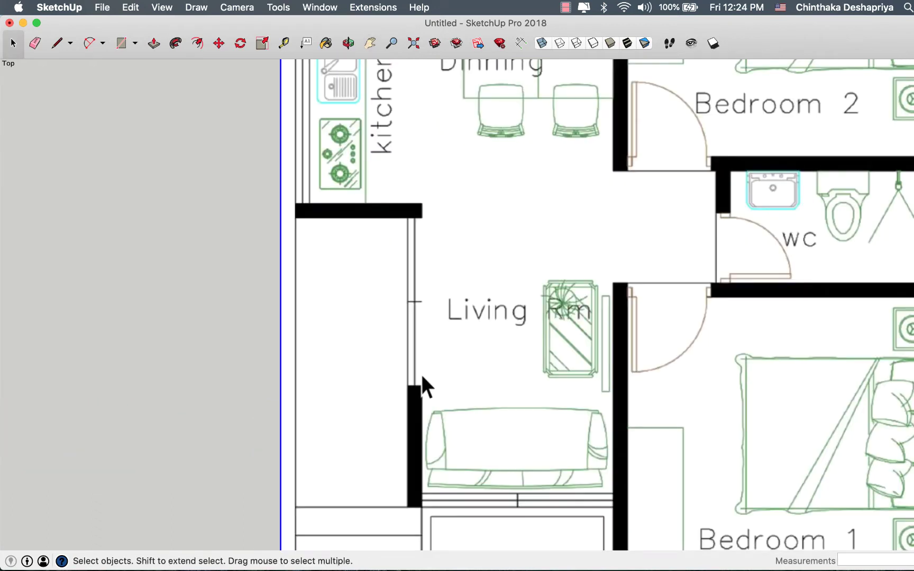
scroll(421, 374, down, 3)
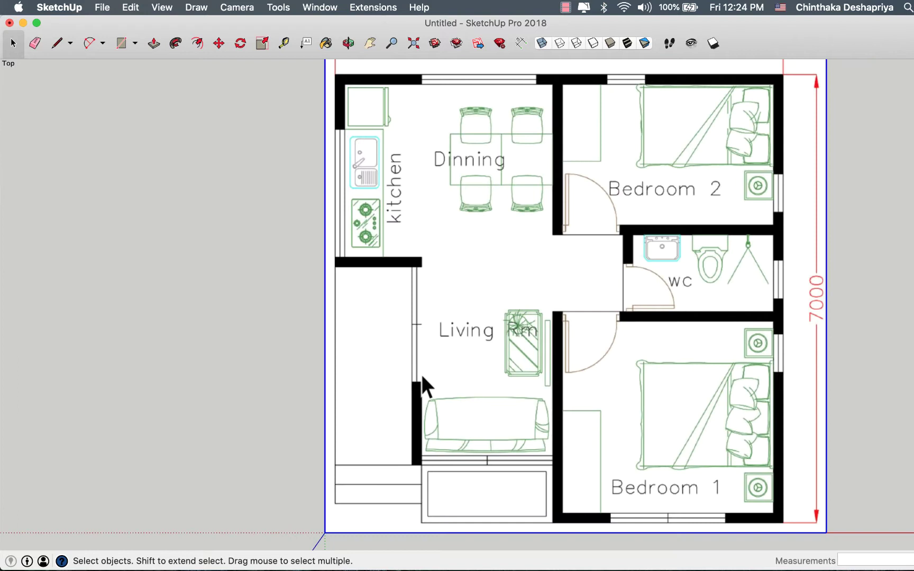
scroll(421, 374, down, 3)
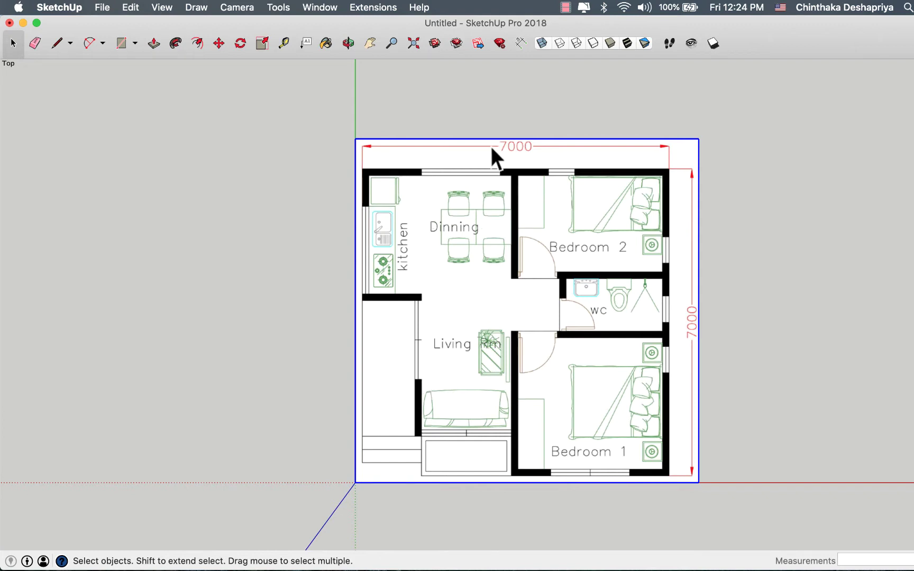
scroll(396, 179, up, 3)
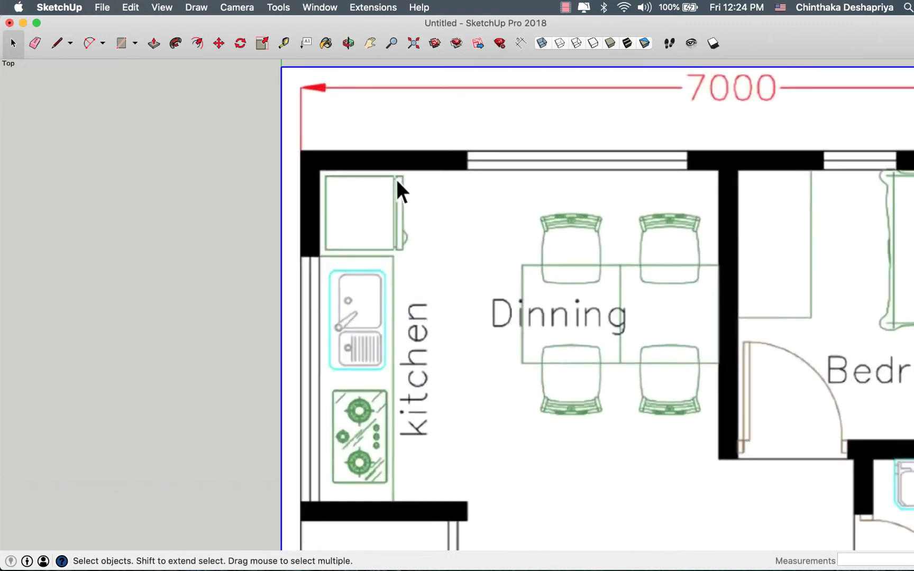
scroll(397, 179, up, 2)
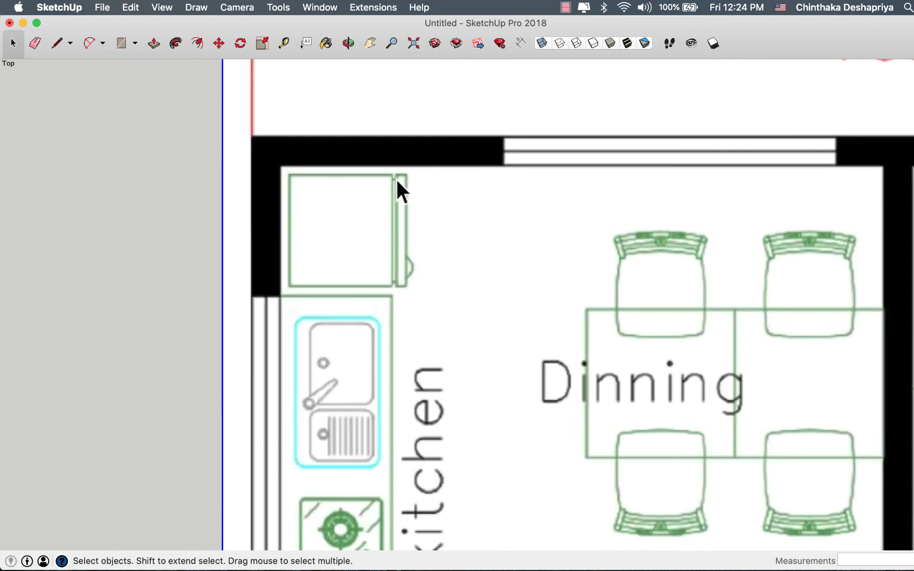
Check the outer wall thickness and place a vertical guide along the left wall
click(284, 44)
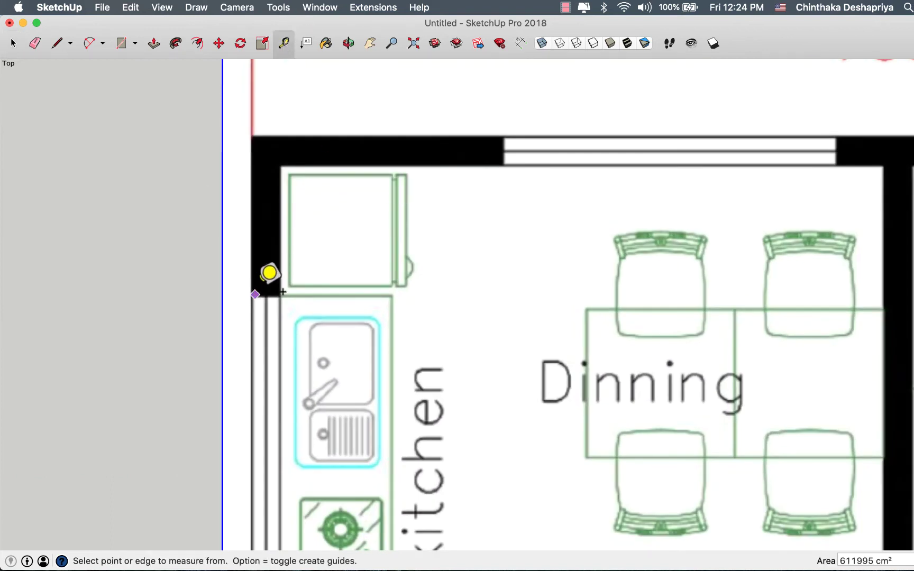
click(251, 276)
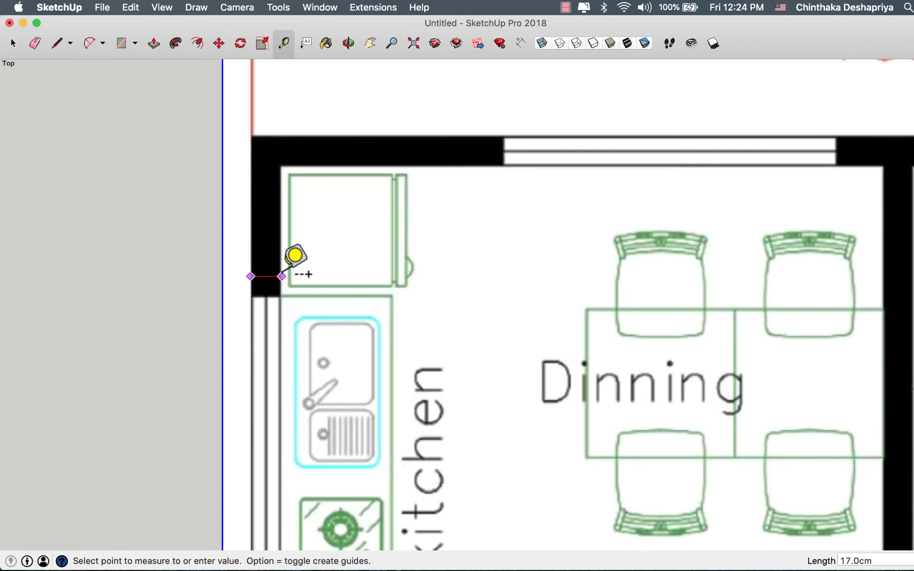
click(281, 277)
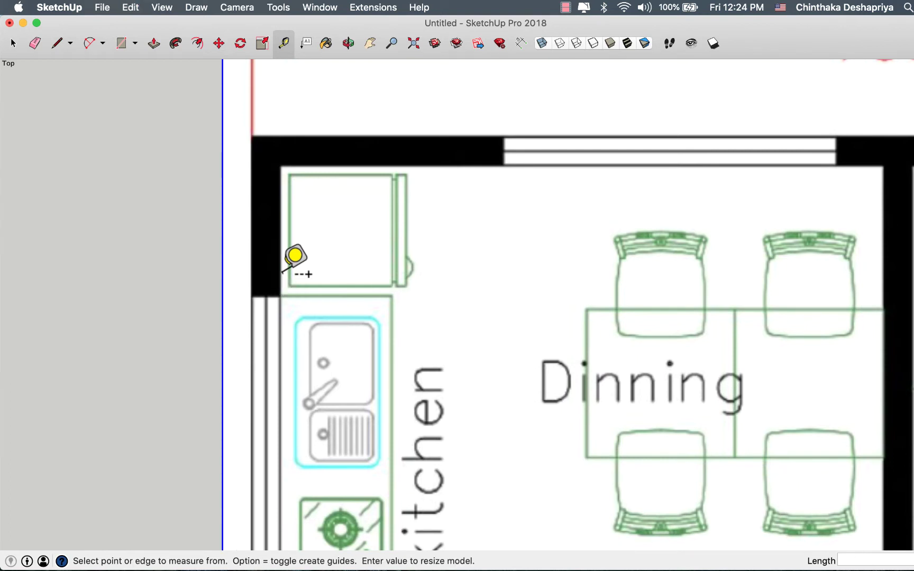
scroll(235, 252, down, 5)
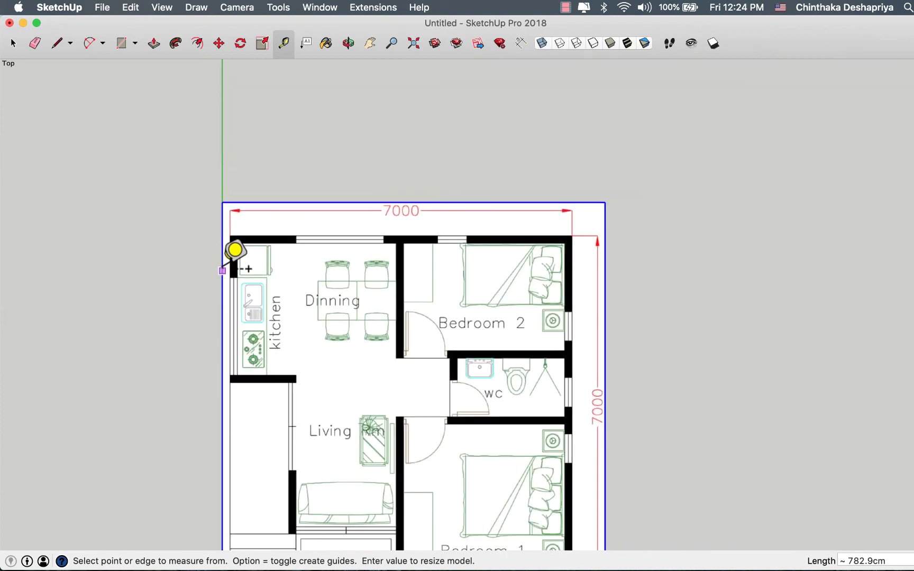
scroll(234, 251, up, 4)
scroll(234, 251, up, 1)
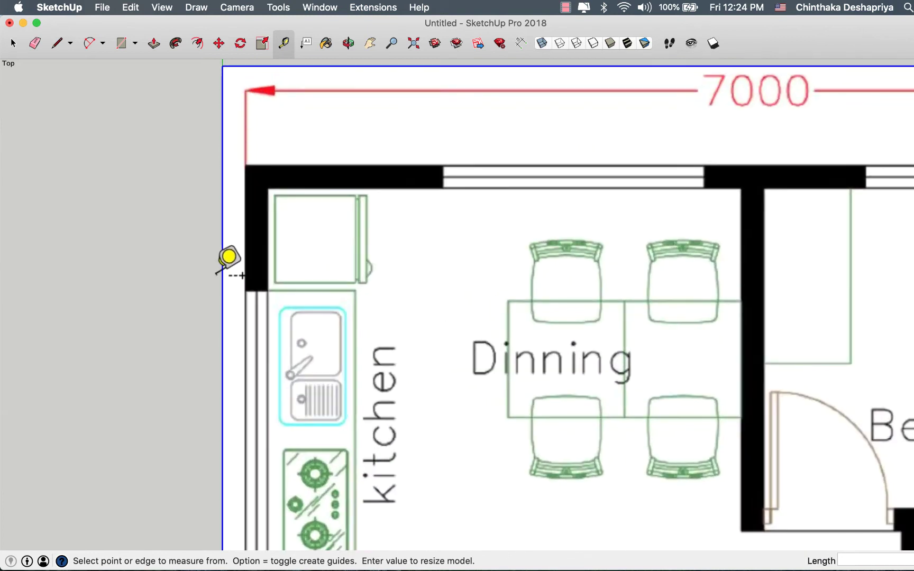
click(222, 246)
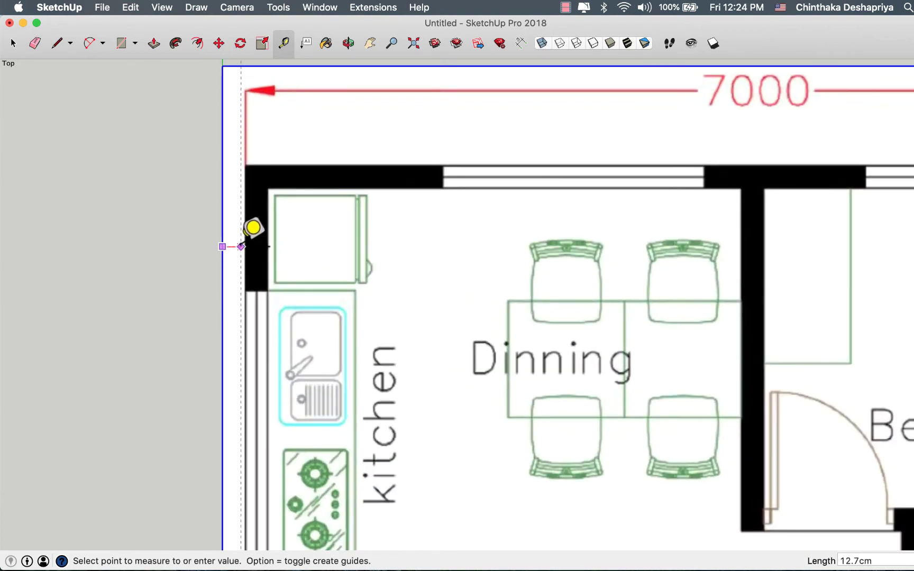
click(246, 130)
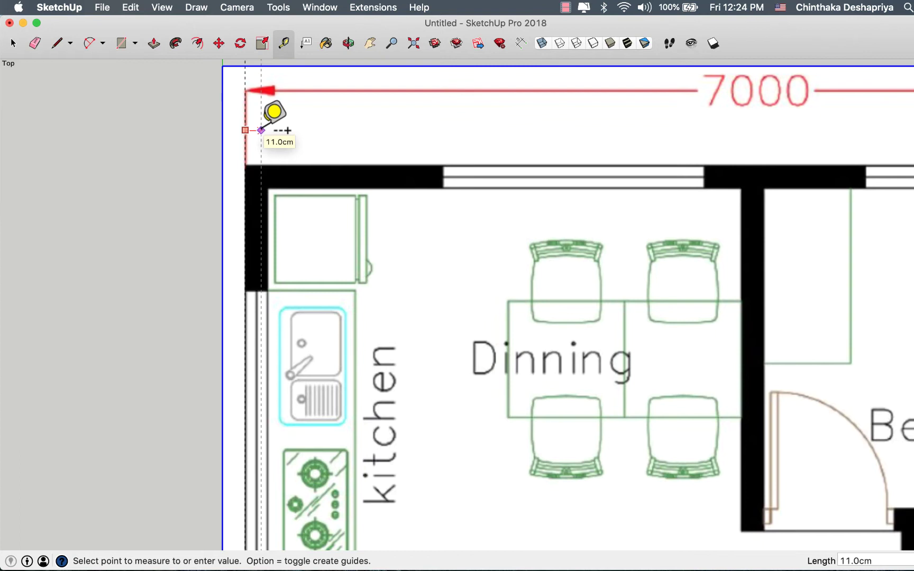
text(17)
click(286, 131)
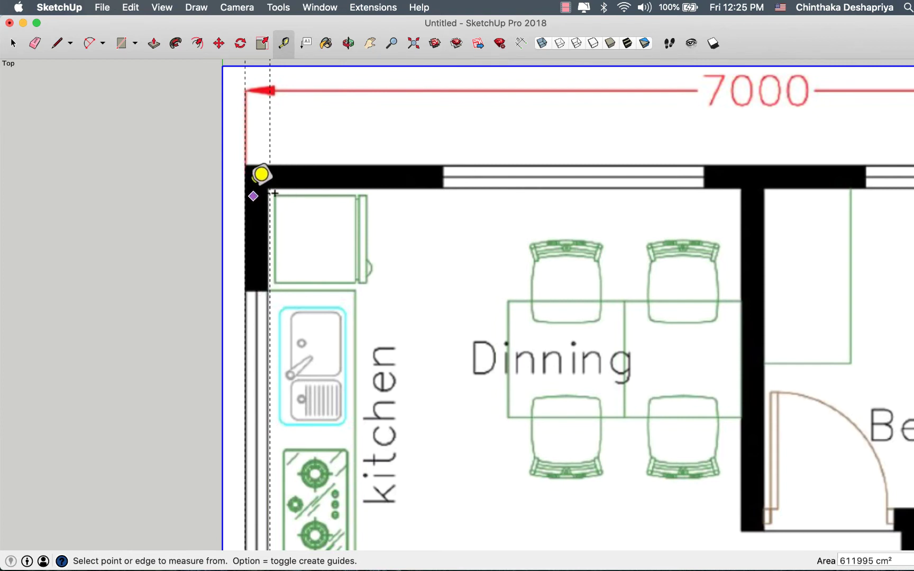
Add guides along the top wall, offset 10cm and 17cm from its outer edge
click(257, 188)
click(349, 65)
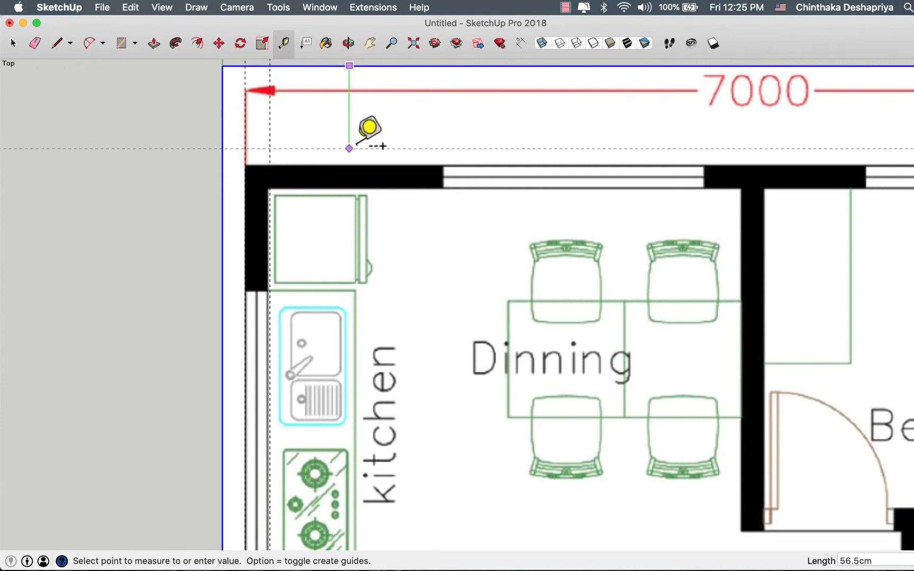
click(363, 165)
click(363, 165)
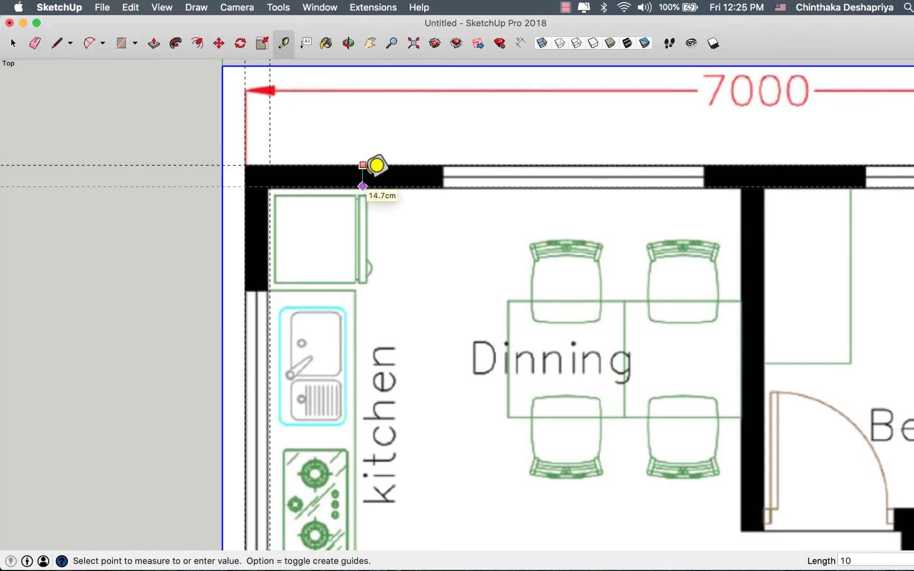
key(Return)
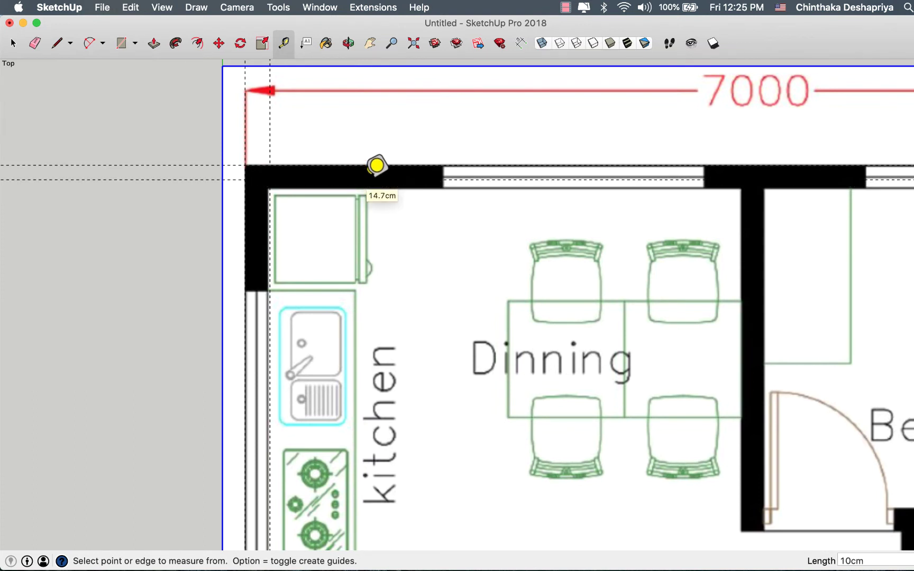
click(386, 165)
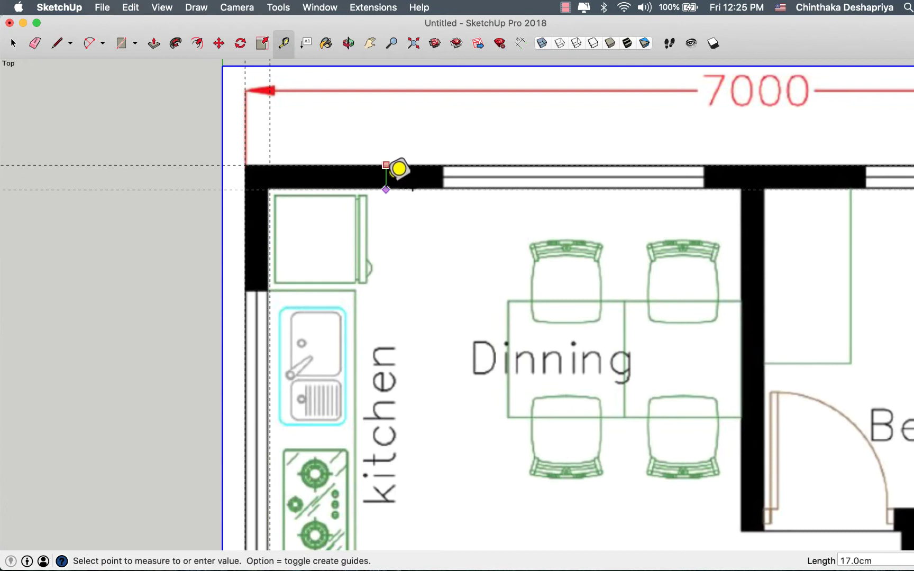
text(17)
key(Return)
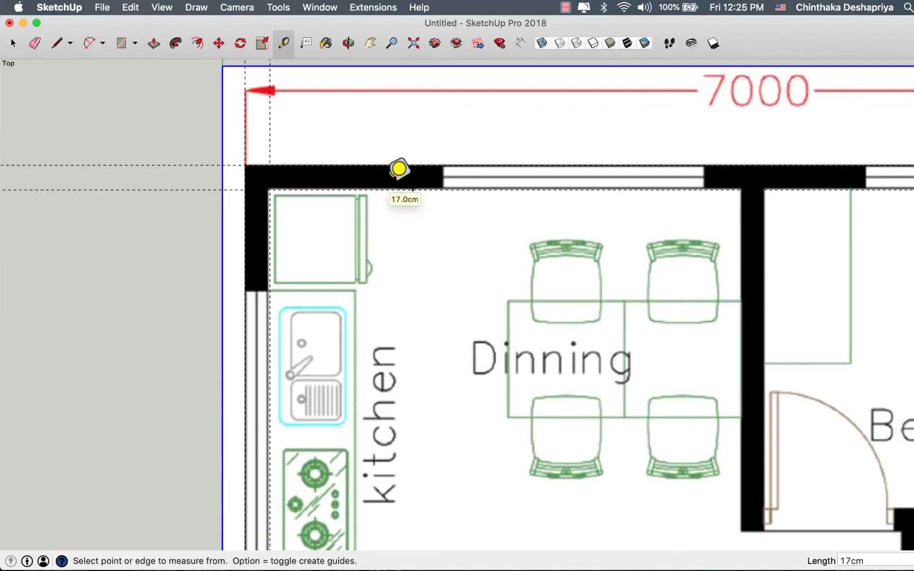
scroll(402, 174, down, 3)
scroll(476, 176, down, 5)
scroll(598, 180, up, 5)
scroll(608, 175, up, 3)
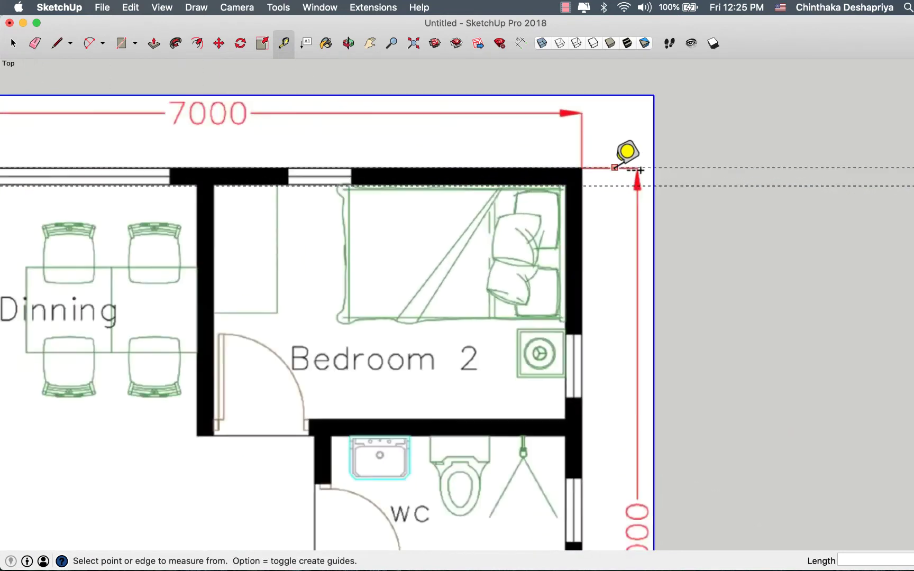
scroll(625, 154, up, 4)
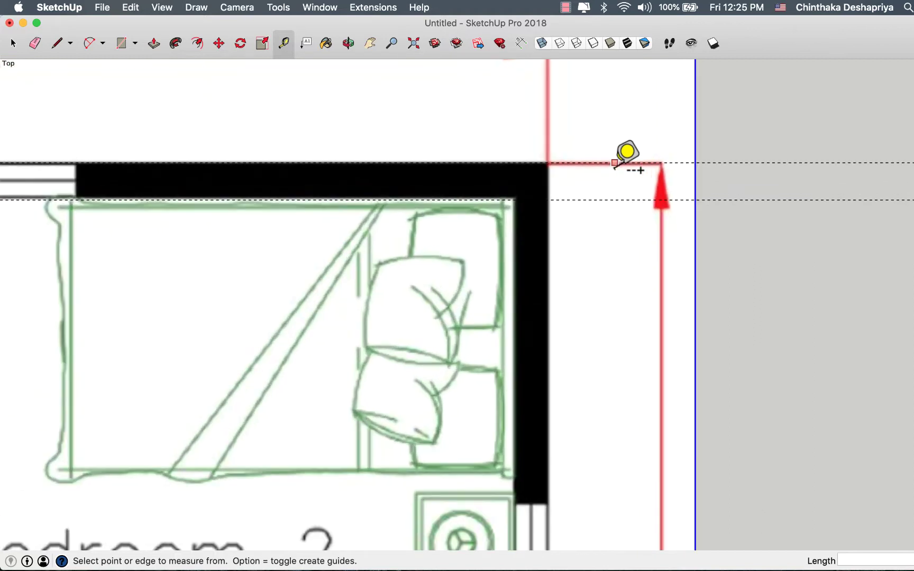
Place a guide on the inner face of the right outer wall
click(695, 243)
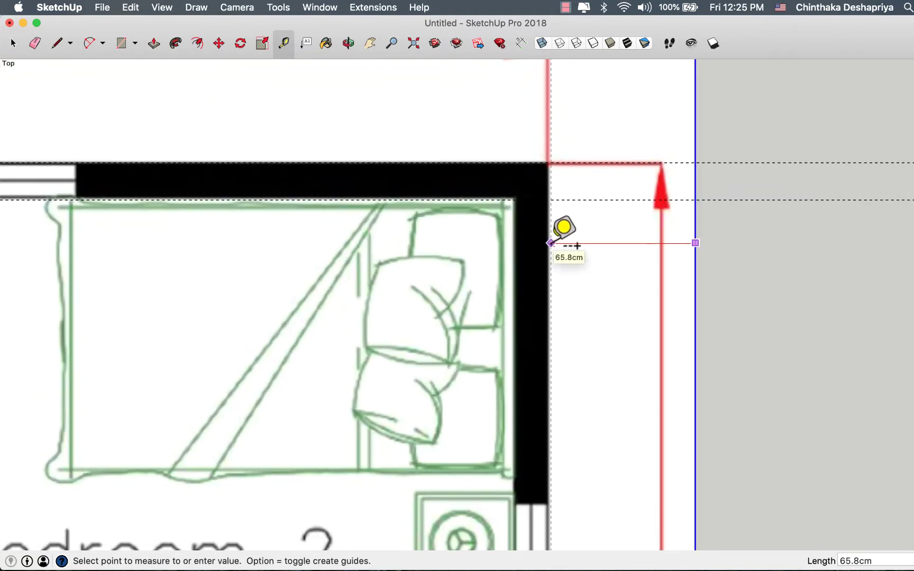
click(551, 244)
text(17c)
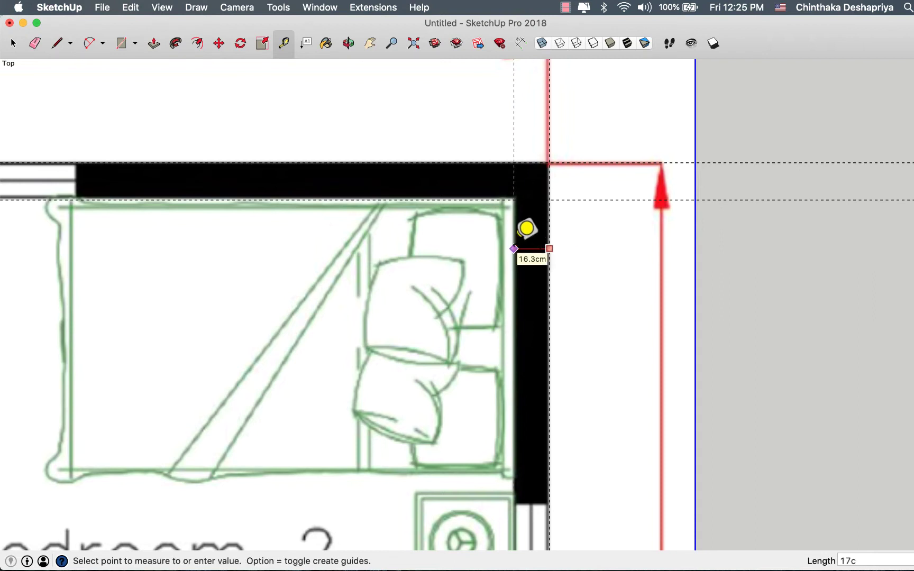
click(514, 249)
scroll(521, 238, down, 6)
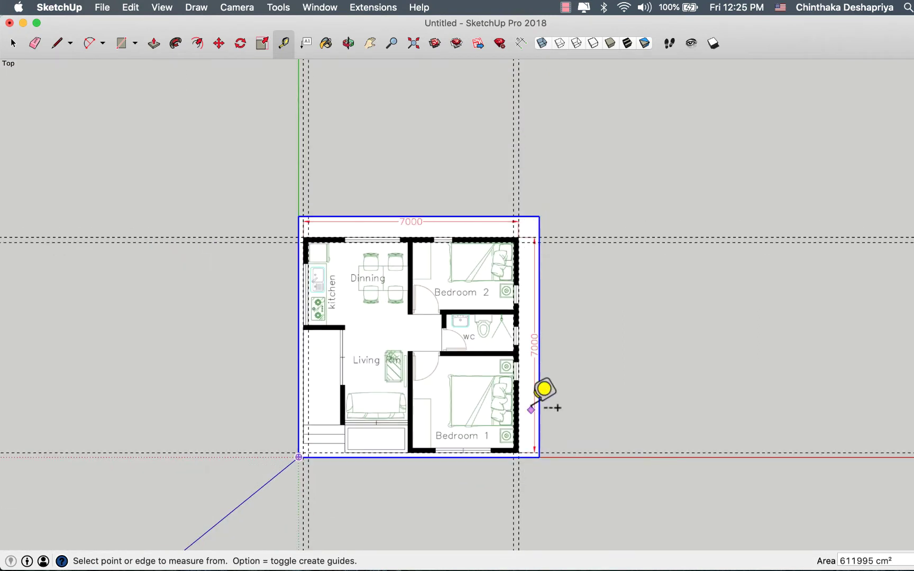
Add a guide along Bedroom 1's bottom wall face and one 17 cm off the living-room wall
scroll(500, 468, up, 5)
click(547, 347)
text(17)
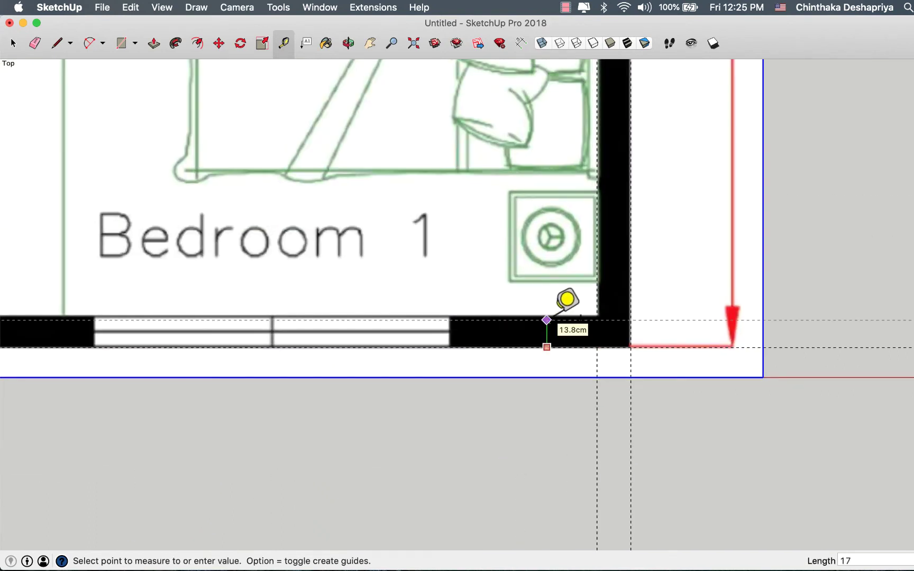
click(547, 320)
scroll(547, 321, down, 5)
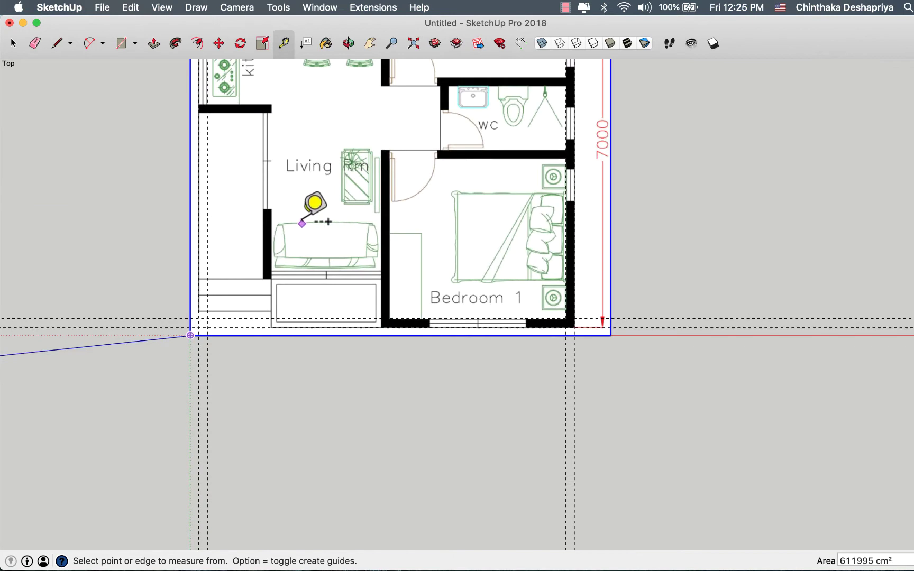
scroll(241, 238, up, 5)
click(152, 226)
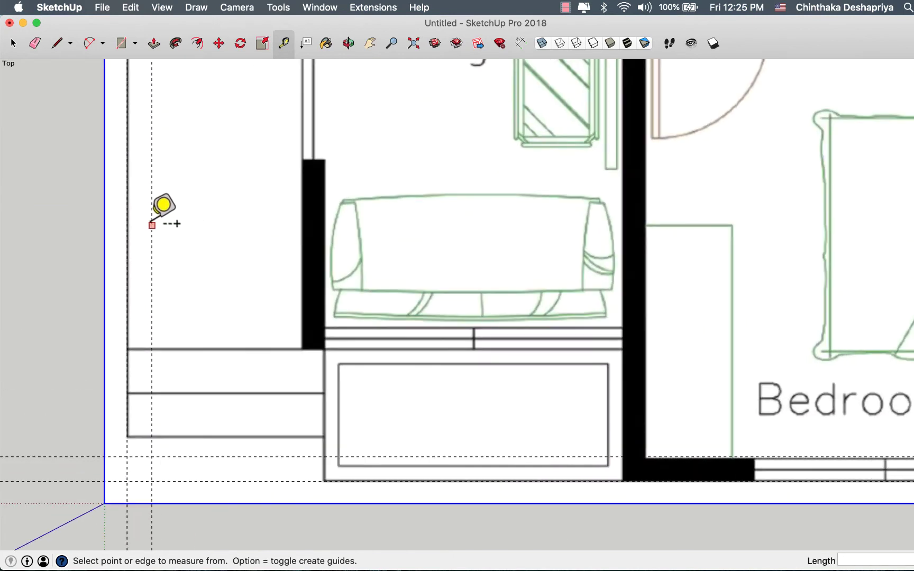
click(301, 226)
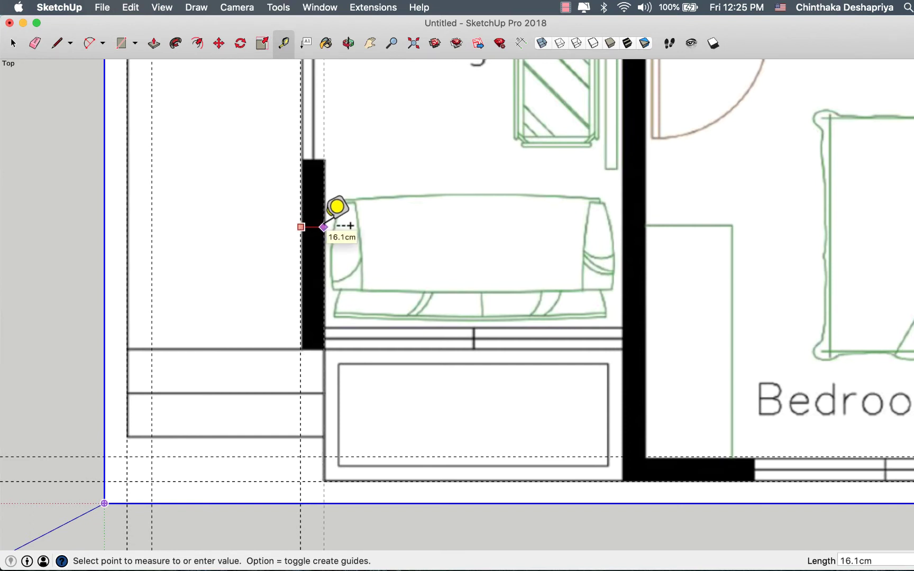
key(Return)
Place a guide along the bedroom wall's other face
scroll(324, 227, down, 3)
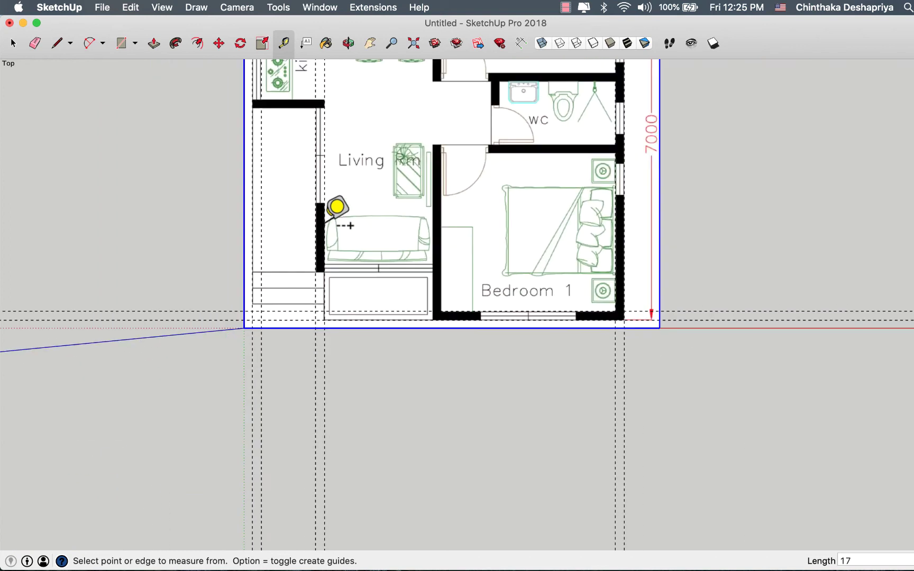
scroll(438, 212, up, 2)
scroll(439, 212, up, 1)
click(430, 177)
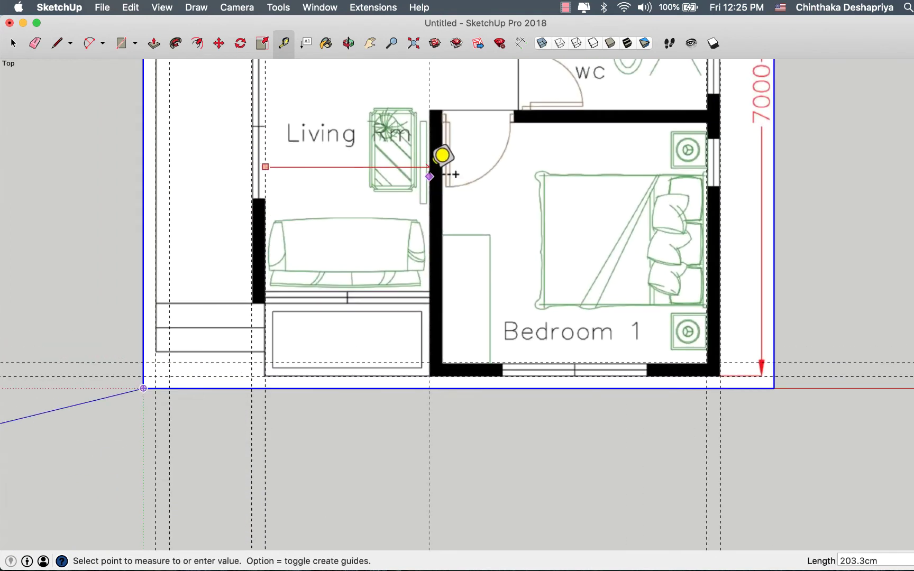
scroll(441, 176, up, 1)
click(441, 176)
scroll(455, 191, down, 2)
scroll(603, 90, up, 1)
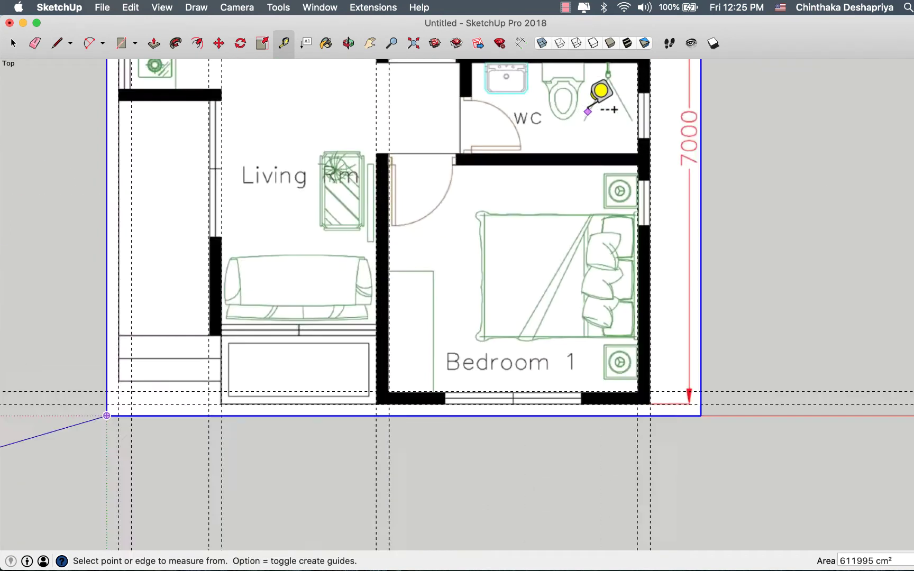
scroll(598, 175, up, 2)
Pull a guide 17 cm off the WC wall edge
click(609, 180)
click(609, 162)
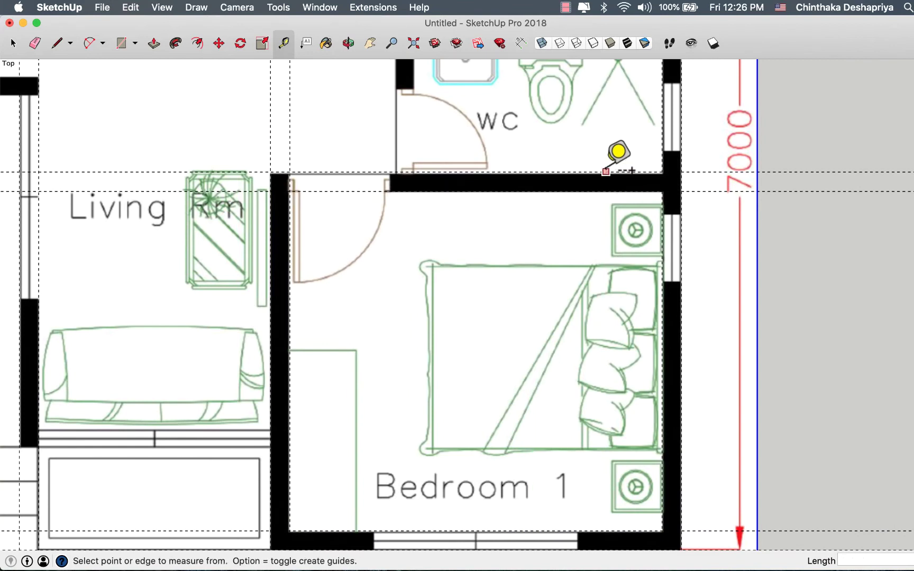
shift+middle_drag(608, 161, 608, 420)
click(290, 340)
click(400, 341)
click(290, 340)
click(395, 339)
click(551, 433)
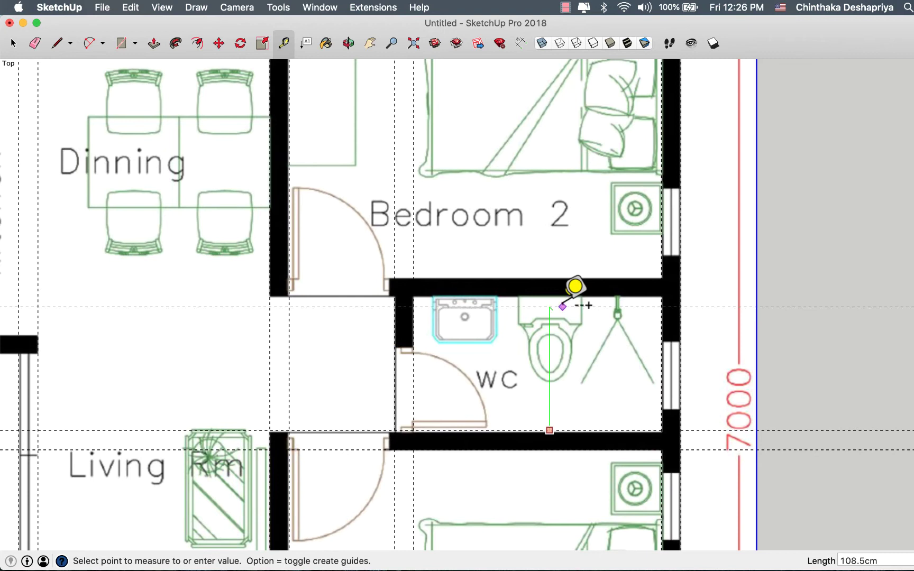
text(17)
key(Return)
Add a guide 17 cm off the kitchen wall edge
scroll(581, 259, down, 1)
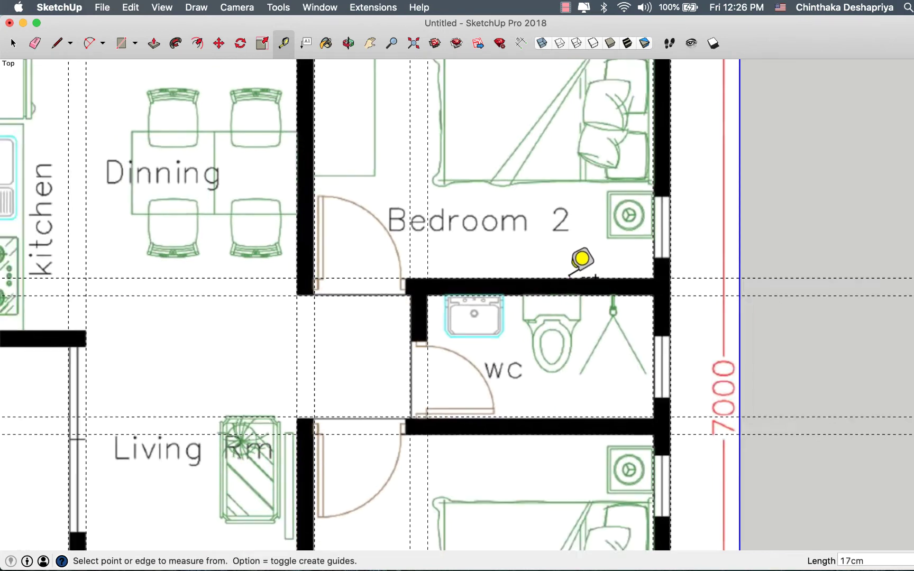
scroll(518, 233, down, 3)
scroll(219, 405, up, 8)
click(208, 422)
double_click(233, 260)
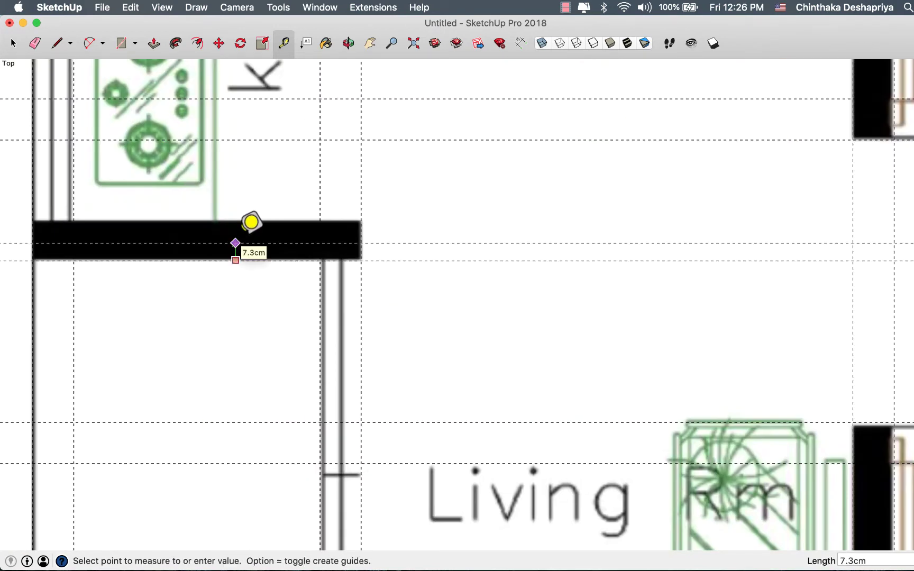
text(17)
key(Return)
scroll(239, 243, down, 3)
scroll(239, 243, down, 2)
Pan and zoom the floor plan to bring the kitchen wall back into view
key(space)
scroll(198, 249, up, 5)
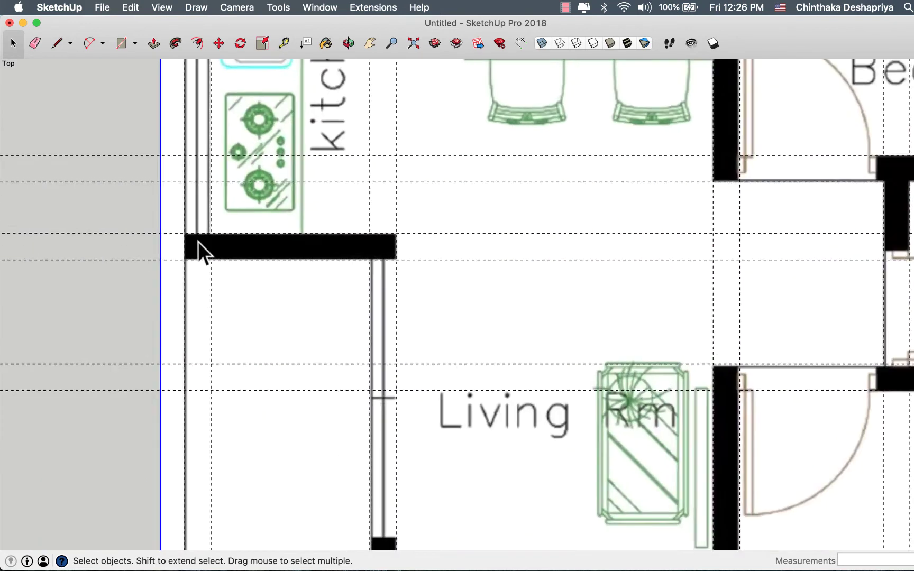
scroll(224, 188, down, 5)
key(h)
scroll(477, 178, down, 1)
drag(476, 177, 514, 221)
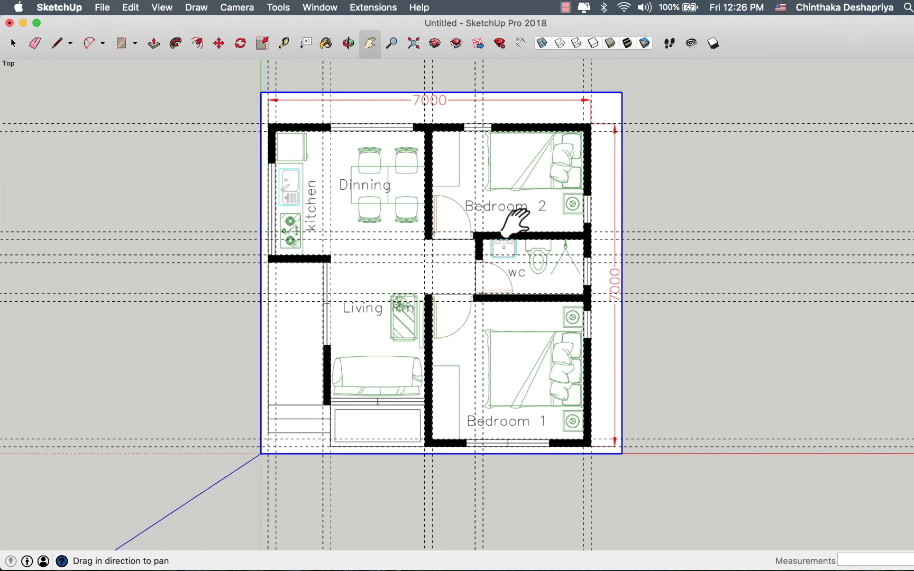
scroll(514, 221, up, 3)
scroll(516, 222, up, 2)
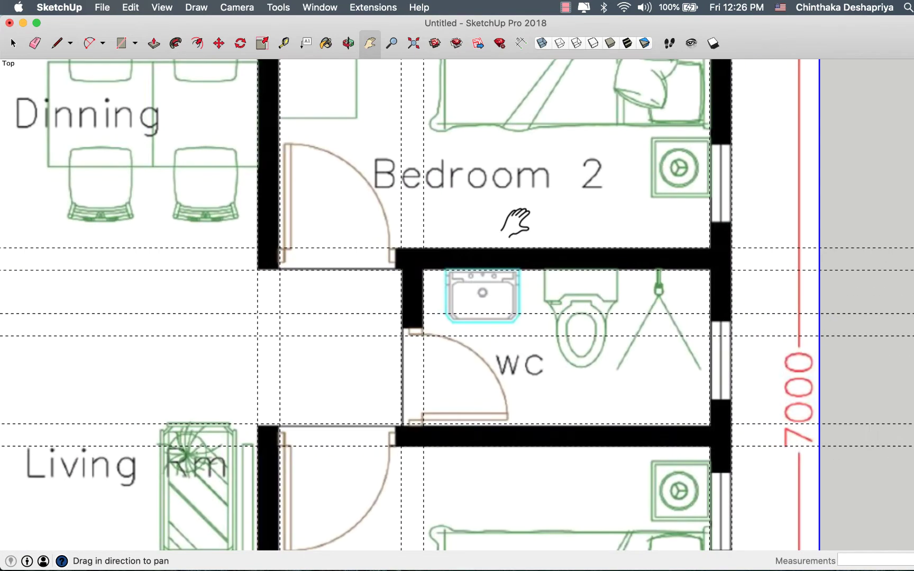
scroll(515, 222, down, 1)
scroll(514, 222, down, 1)
scroll(514, 223, down, 1)
scroll(514, 223, down, 1)
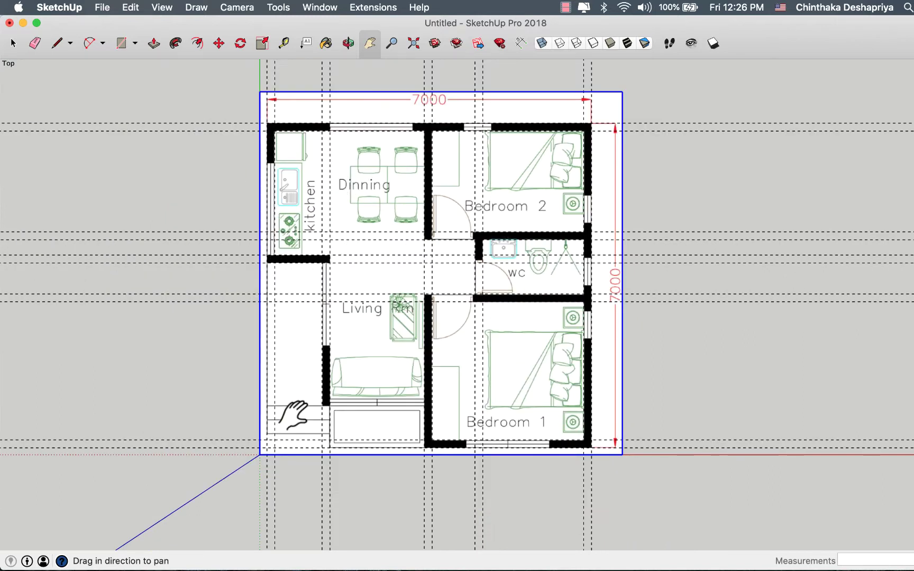
scroll(294, 415, up, 2)
scroll(294, 415, up, 2)
scroll(294, 415, up, 1)
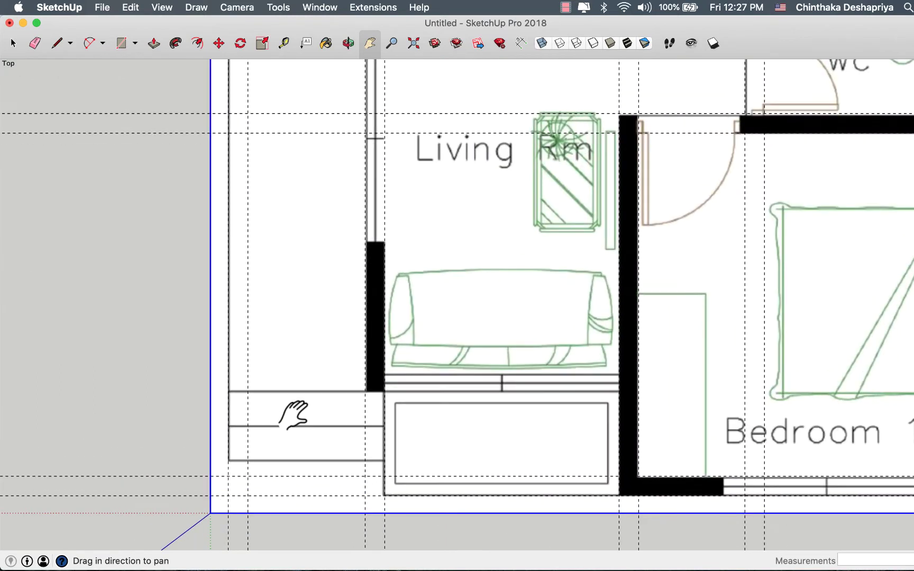
scroll(361, 366, down, 1)
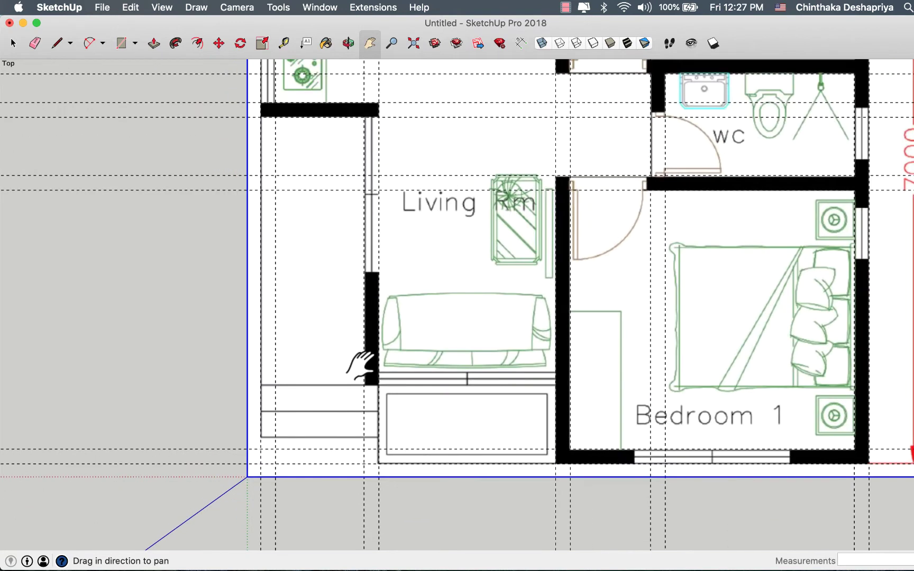
scroll(362, 366, down, 1)
scroll(361, 365, down, 3)
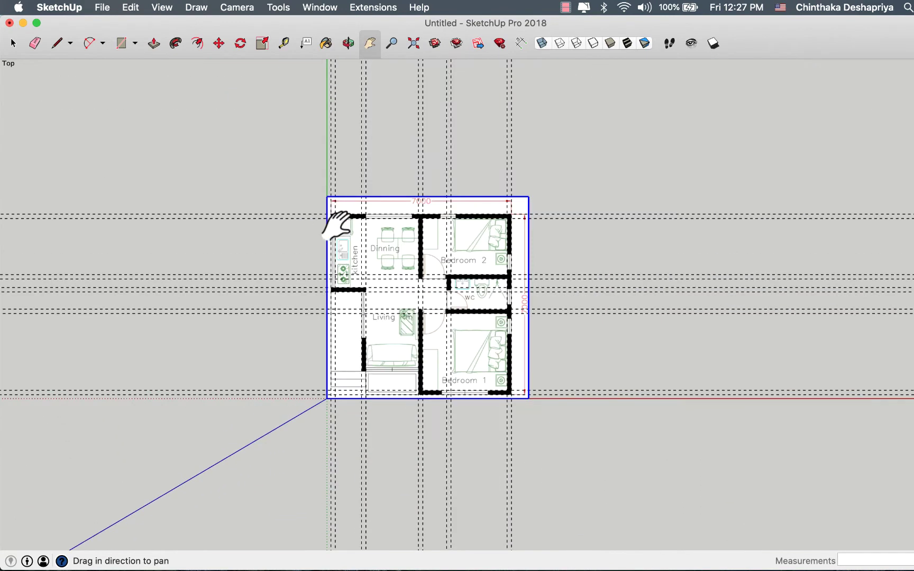
scroll(336, 225, up, 3)
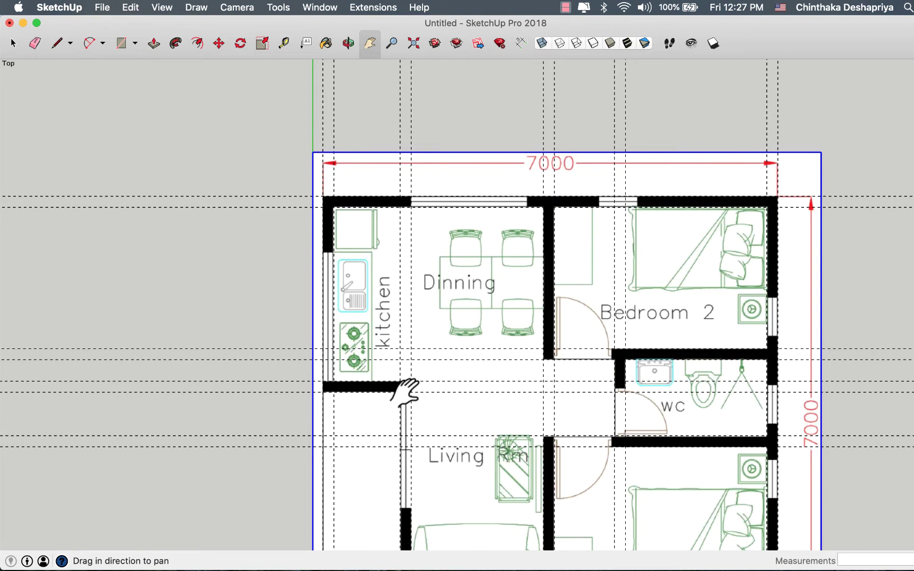
scroll(405, 392, up, 2)
scroll(418, 444, down, 1)
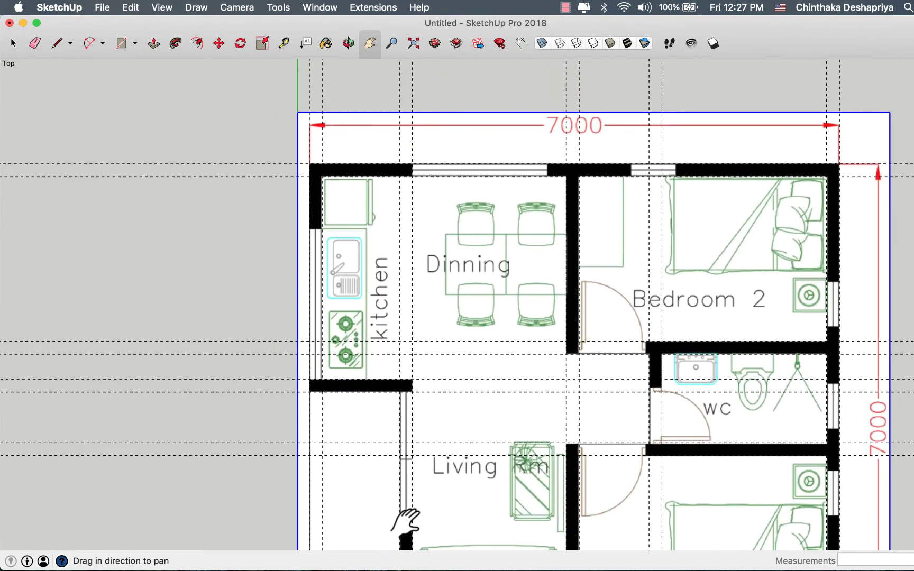
drag(407, 516, 443, 432)
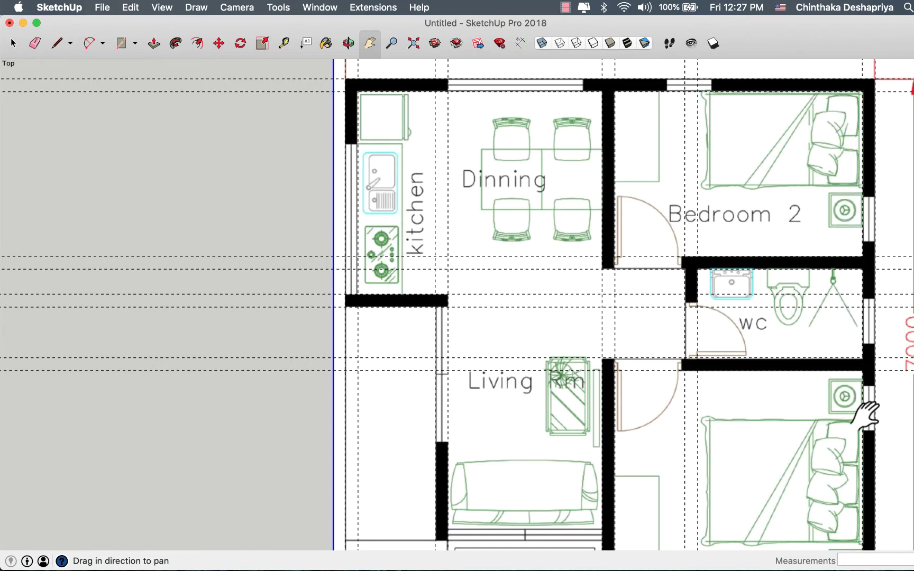
Trace the kitchen's lower wall and left outer wall as rectangles
key(space)
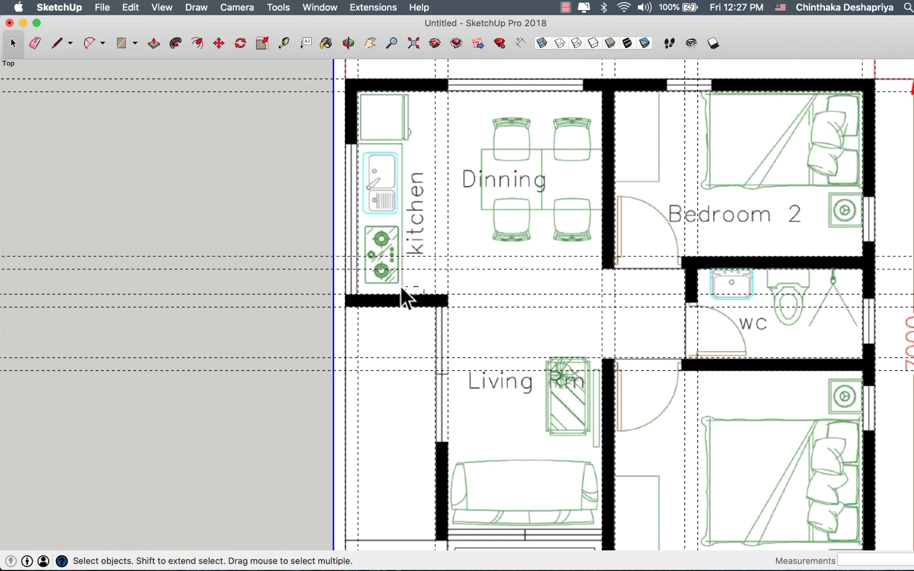
click(286, 321)
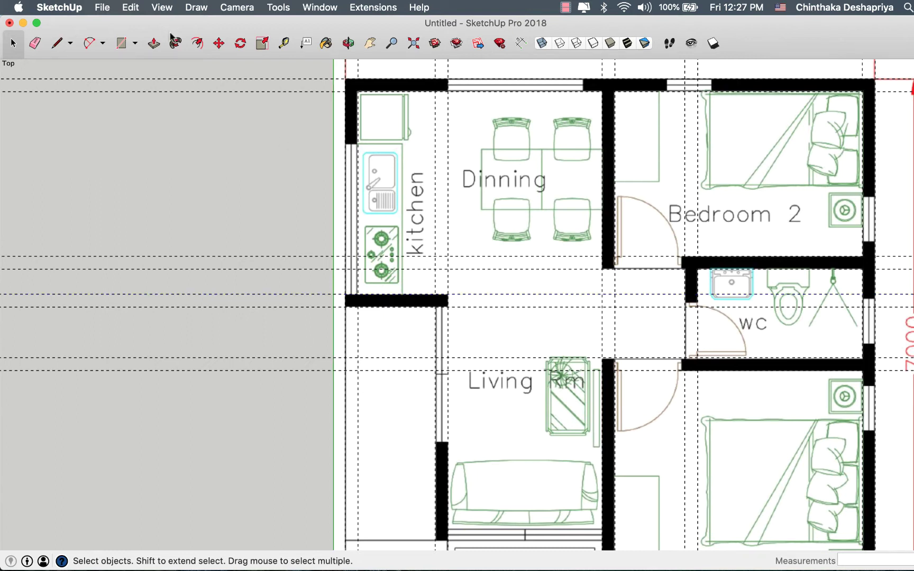
click(122, 48)
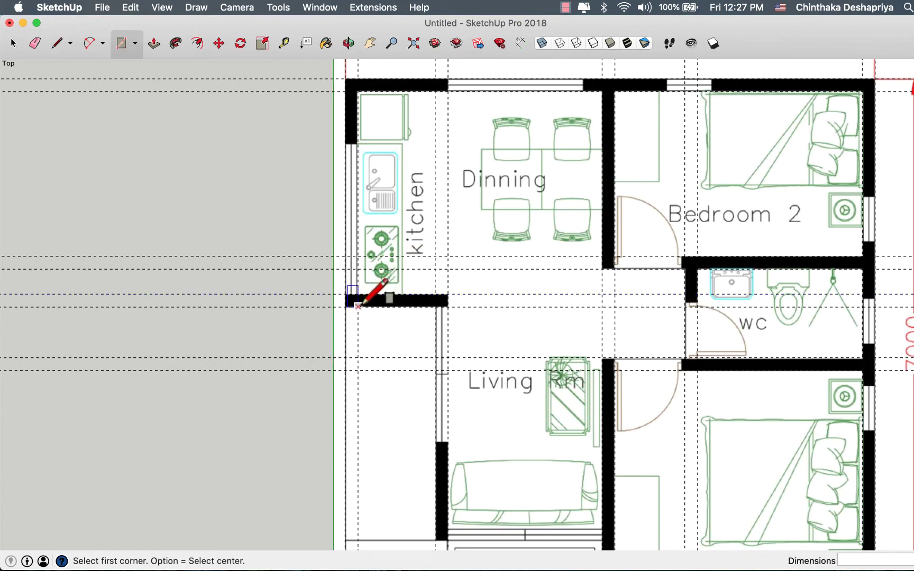
click(448, 307)
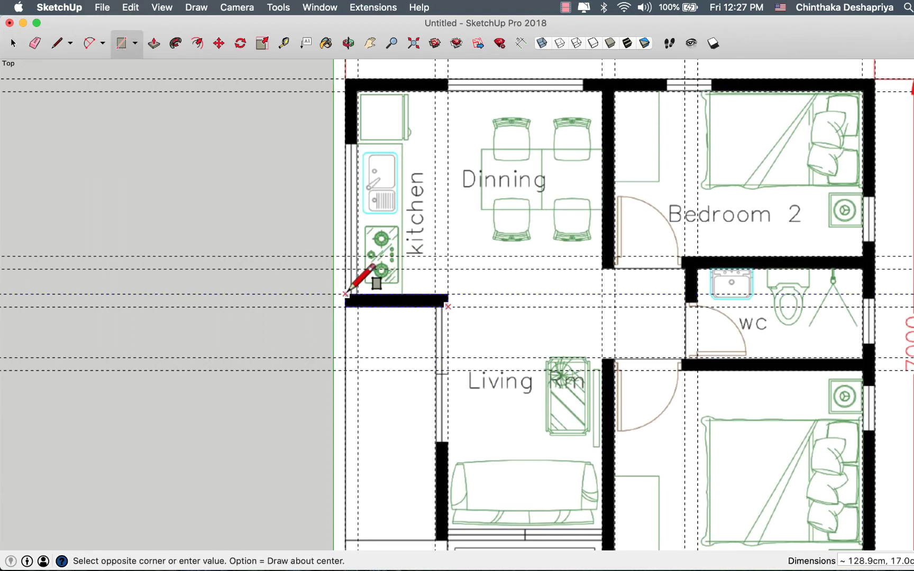
click(346, 294)
click(346, 307)
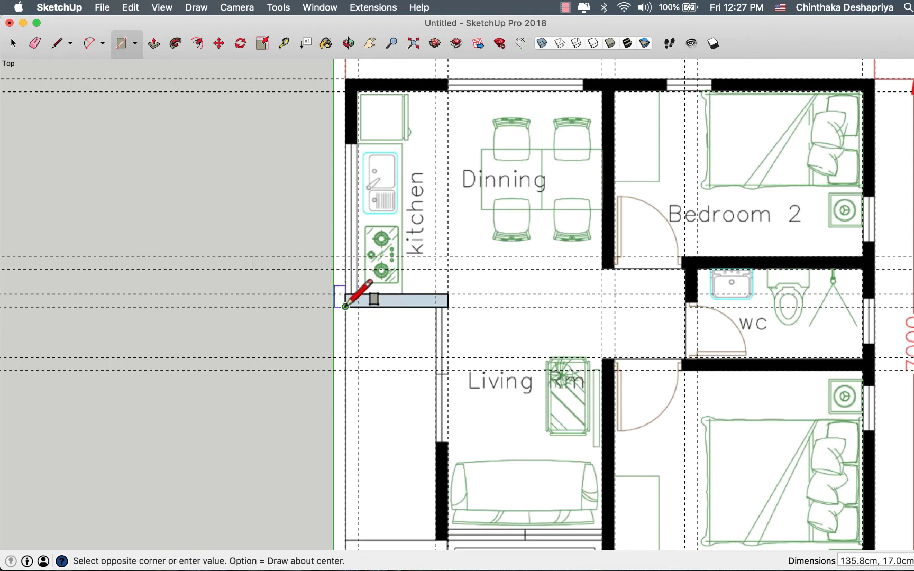
click(357, 78)
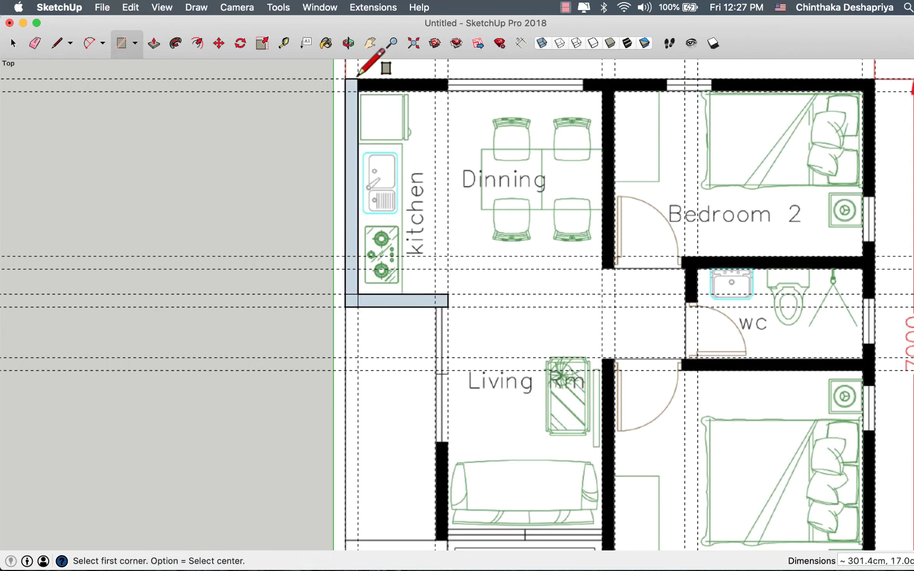
Trace the top outer wall and the right outer wall as rectangles
click(346, 79)
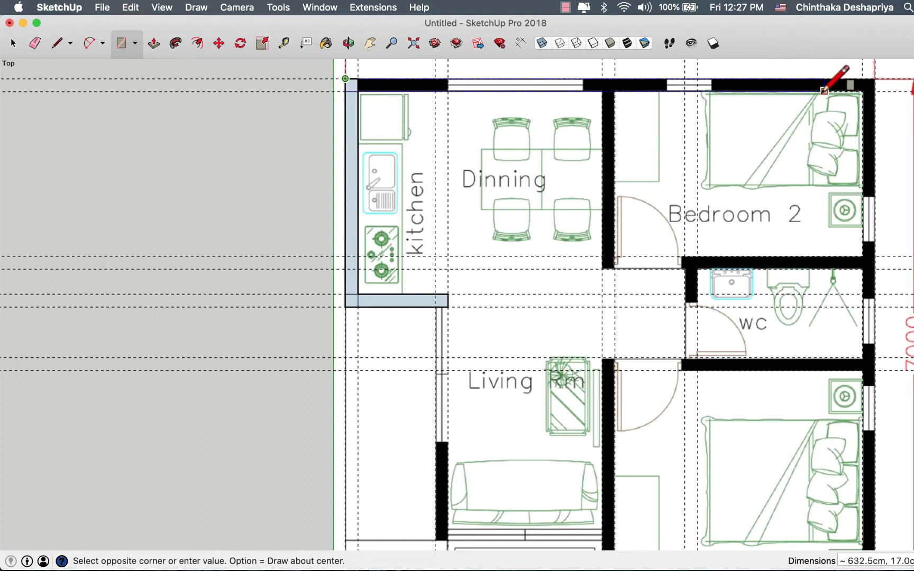
click(874, 91)
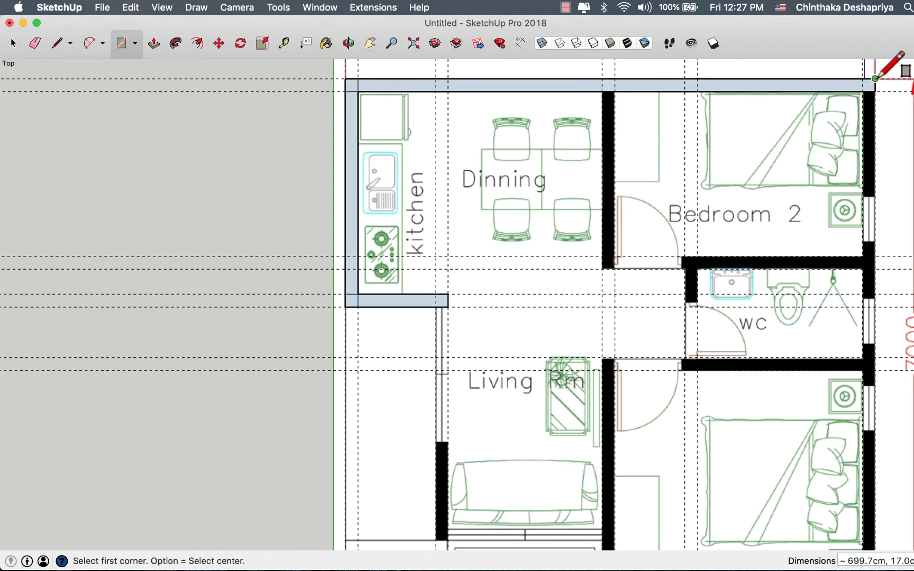
click(876, 79)
scroll(894, 313, down, 3)
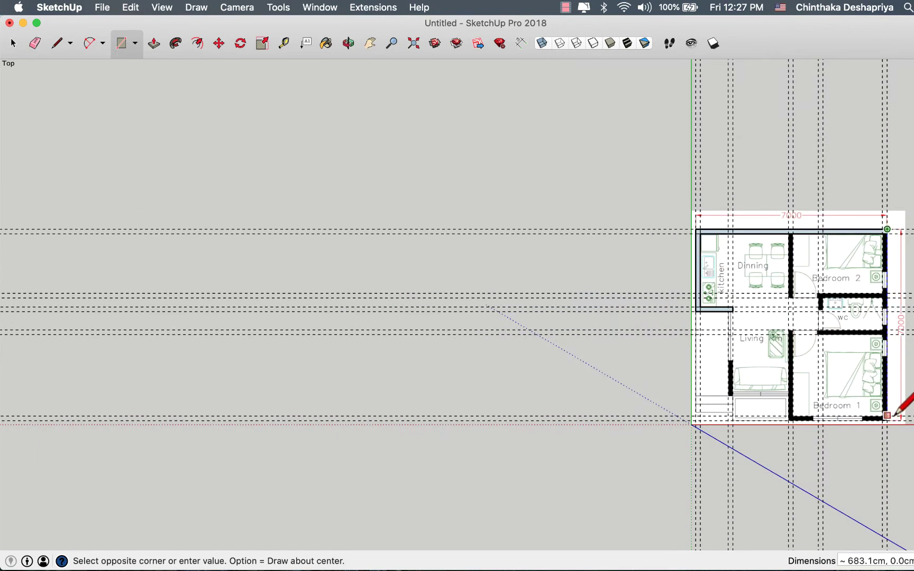
scroll(894, 421, up, 1)
scroll(894, 421, up, 2)
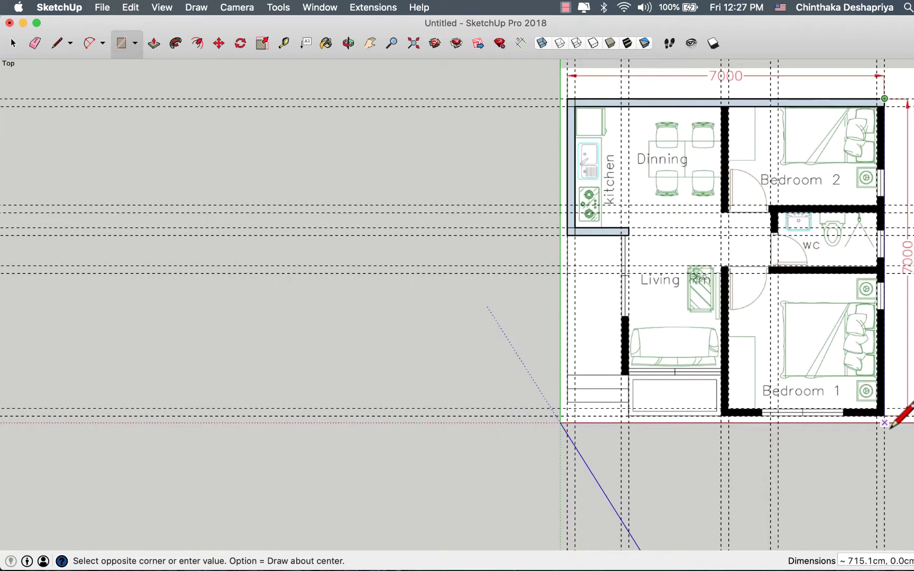
scroll(878, 407, up, 3)
click(504, 385)
scroll(524, 168, down, 3)
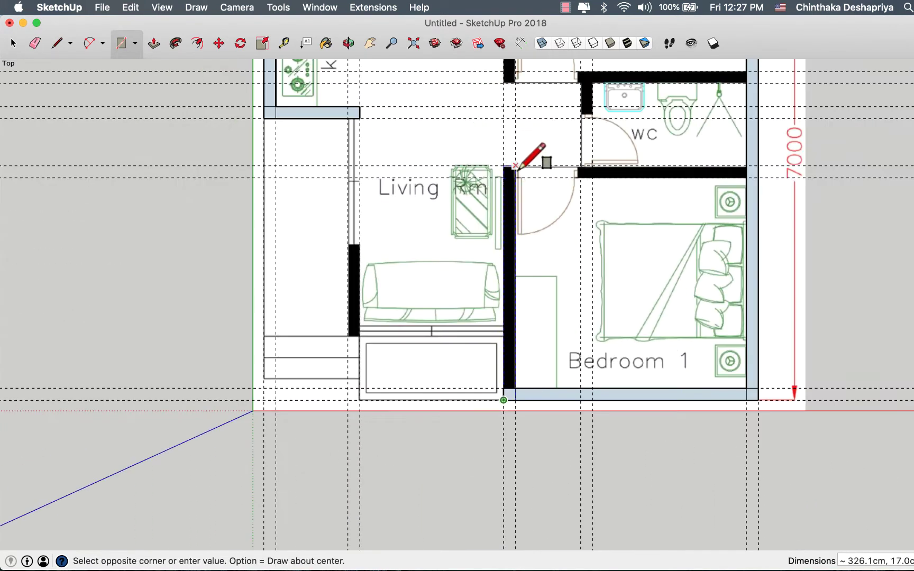
scroll(526, 164, down, 2)
scroll(554, 242, down, 2)
scroll(521, 72, up, 3)
scroll(519, 77, up, 2)
Trace the Dining/Bedroom 2, Bedroom 2/WC and WC left wall rectangles
click(509, 94)
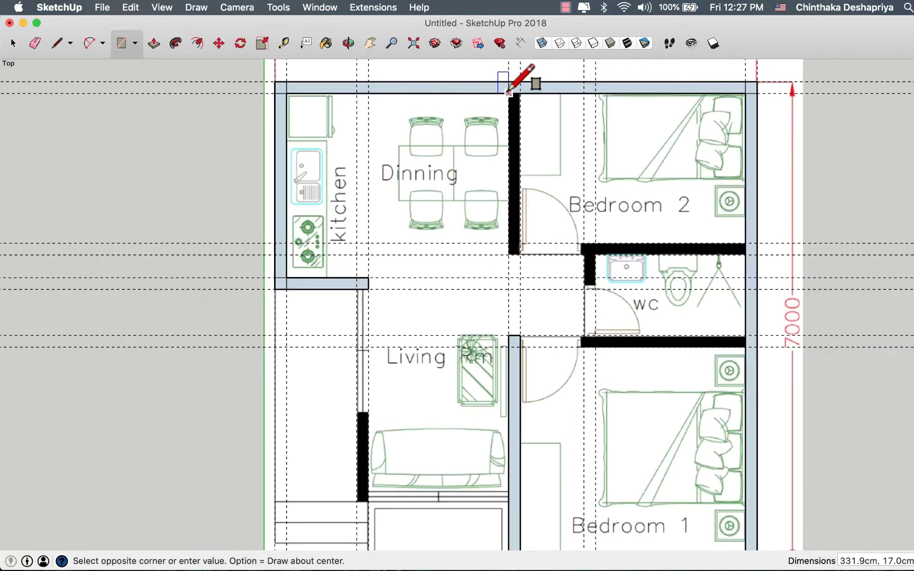
click(520, 255)
click(746, 255)
scroll(582, 245, up, 3)
click(589, 241)
click(596, 421)
click(655, 296)
scroll(681, 345, down, 4)
scroll(734, 351, up, 4)
Trace the WC/Bedroom 1 wall and the living-room wall as rectangles
click(821, 353)
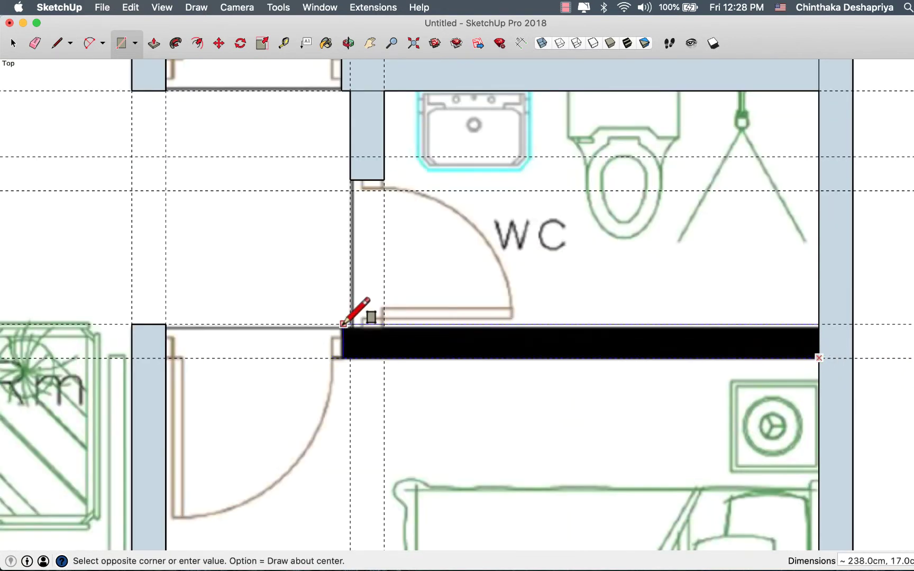
click(343, 327)
scroll(352, 315, down, 4)
scroll(196, 436, up, 5)
click(247, 351)
scroll(268, 205, down, 3)
click(269, 205)
scroll(267, 97, down, 5)
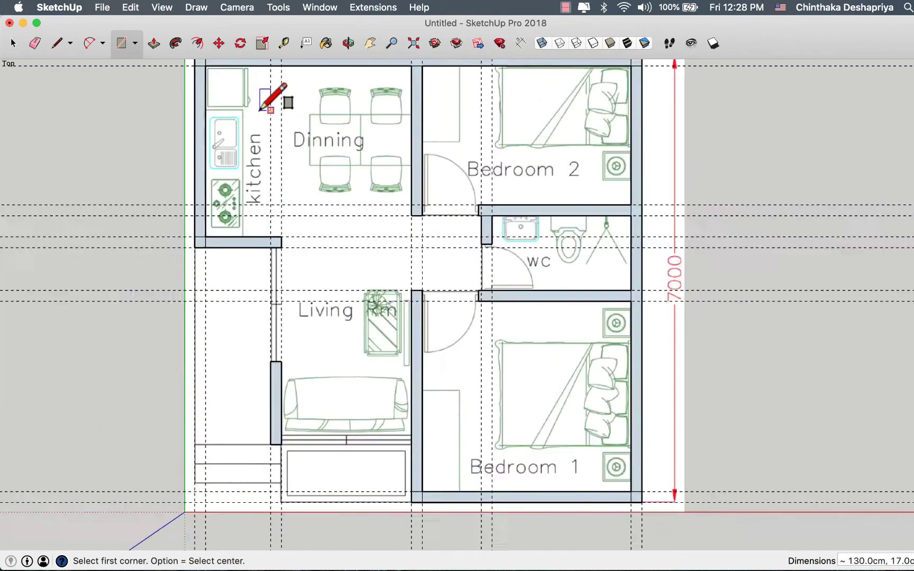
scroll(442, 227, up, 2)
Trace the bottom living-room wall as a rectangle
key(h)
scroll(378, 386, up, 4)
key(r)
click(214, 441)
click(522, 421)
key(space)
scroll(504, 431, down, 3)
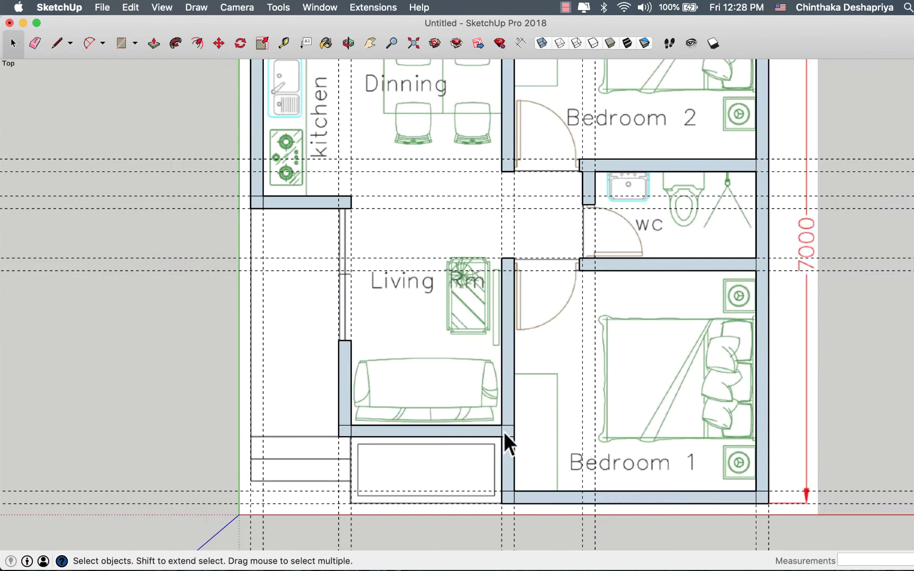
scroll(504, 431, down, 3)
drag(535, 465, 418, 100)
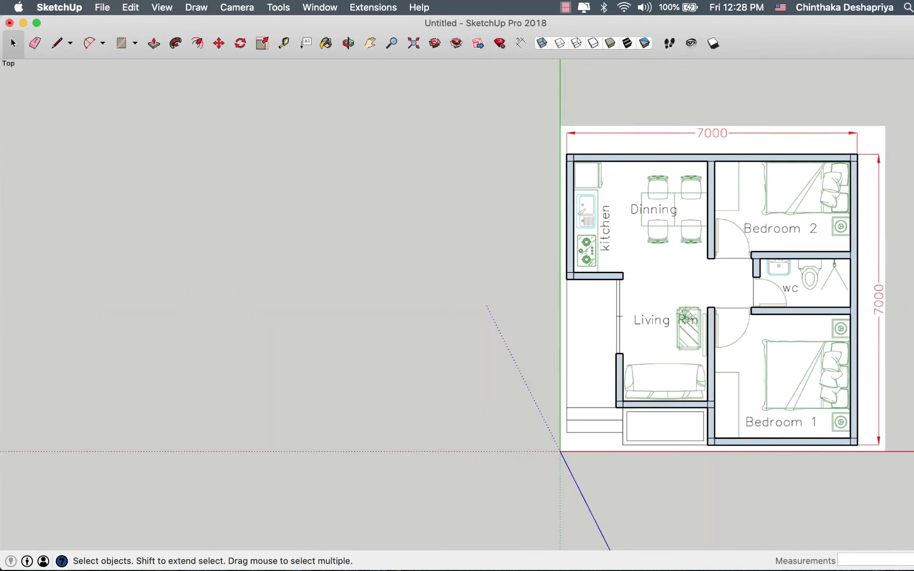
Erase the dividing edges at the top-left wall corner and the Dining/Bedroom 2 junction
scroll(593, 146, up, 6)
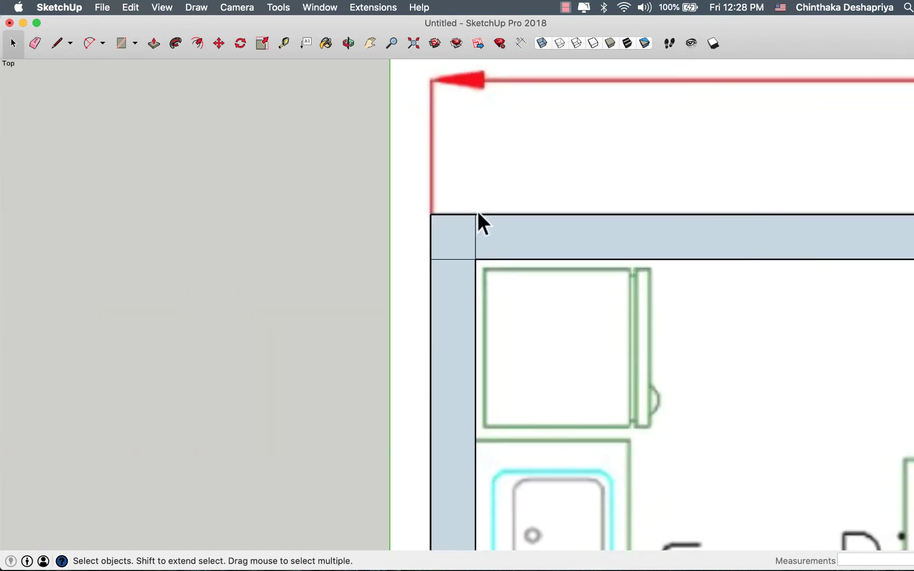
key(e)
drag(477, 233, 456, 271)
scroll(455, 270, down, 5)
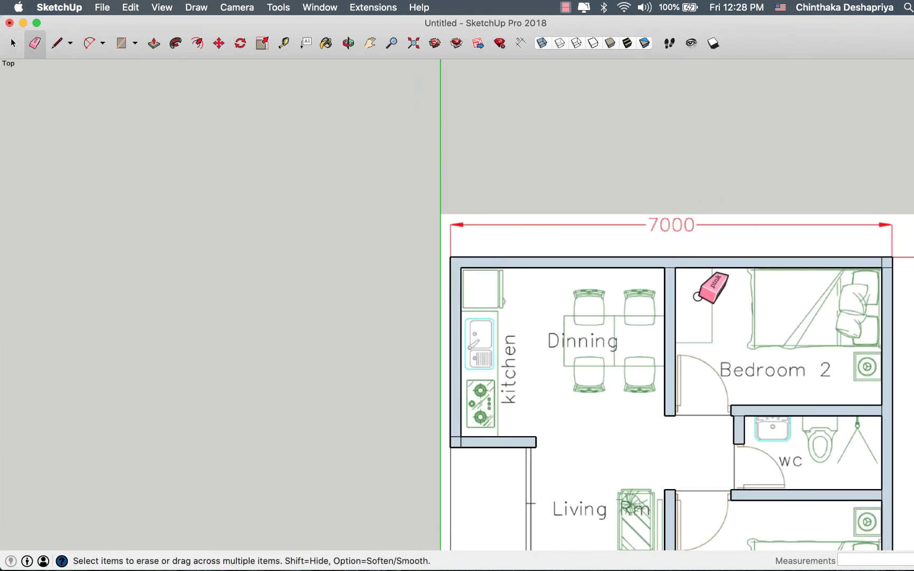
scroll(684, 315, up, 5)
drag(618, 118, 618, 127)
scroll(618, 127, down, 3)
shift+middle_drag(633, 120, 364, 122)
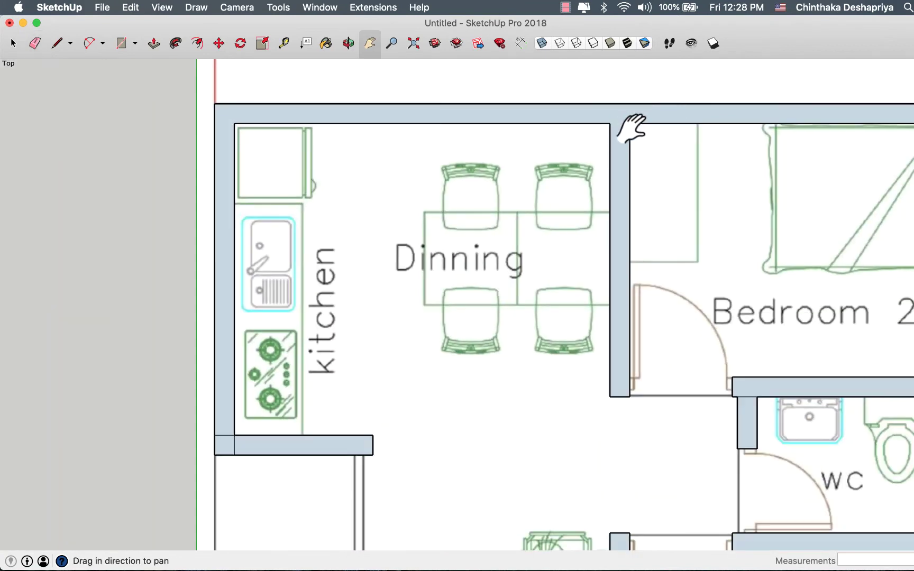
key(e)
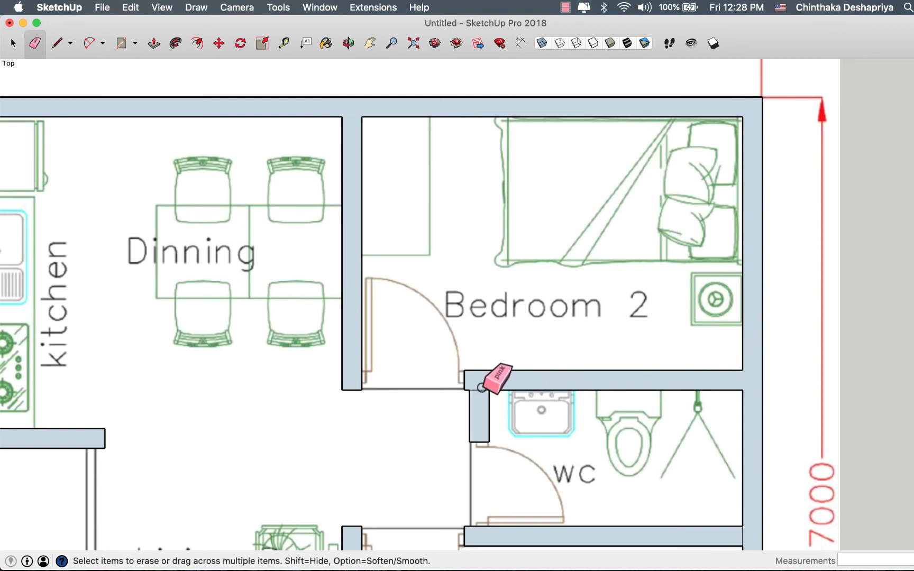
Erase the edges splitting the bottom-right wall corner and Bedroom 1's left wall
scroll(480, 395, down, 1)
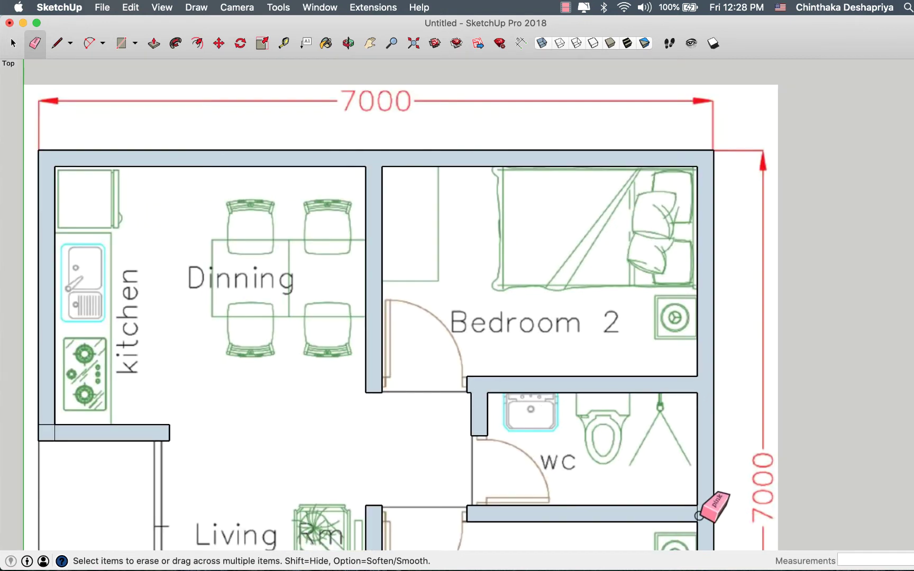
shift+middle_drag(700, 516, 674, 151)
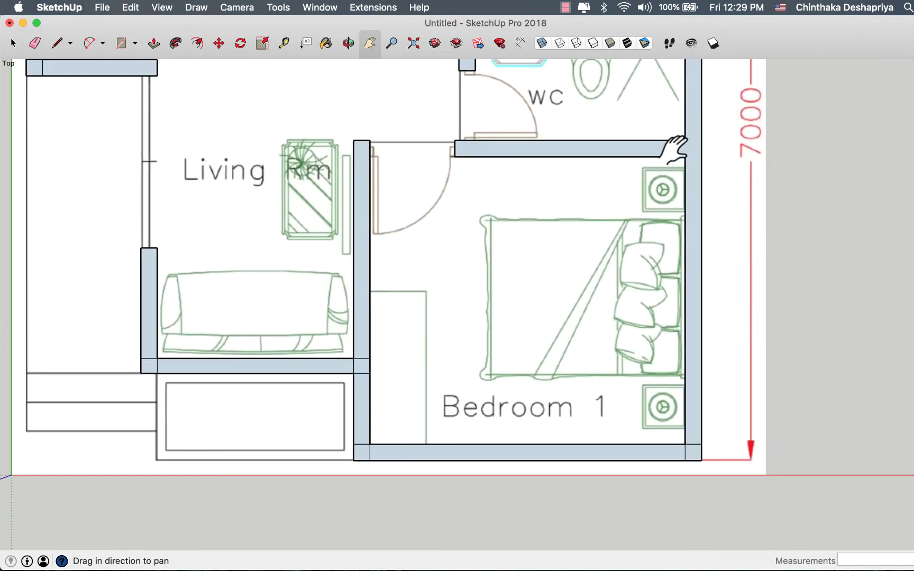
scroll(736, 454, up, 3)
key(e)
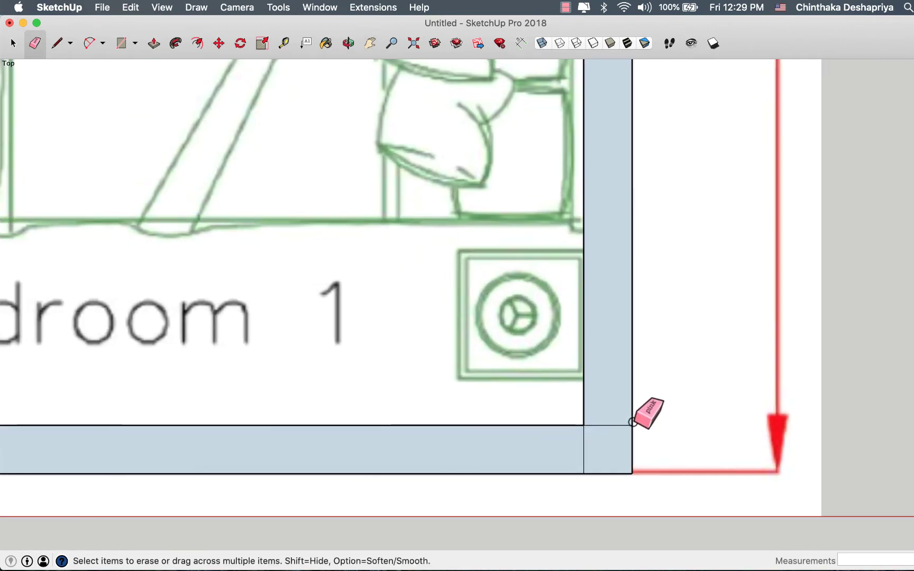
drag(619, 418, 575, 456)
scroll(576, 456, down, 3)
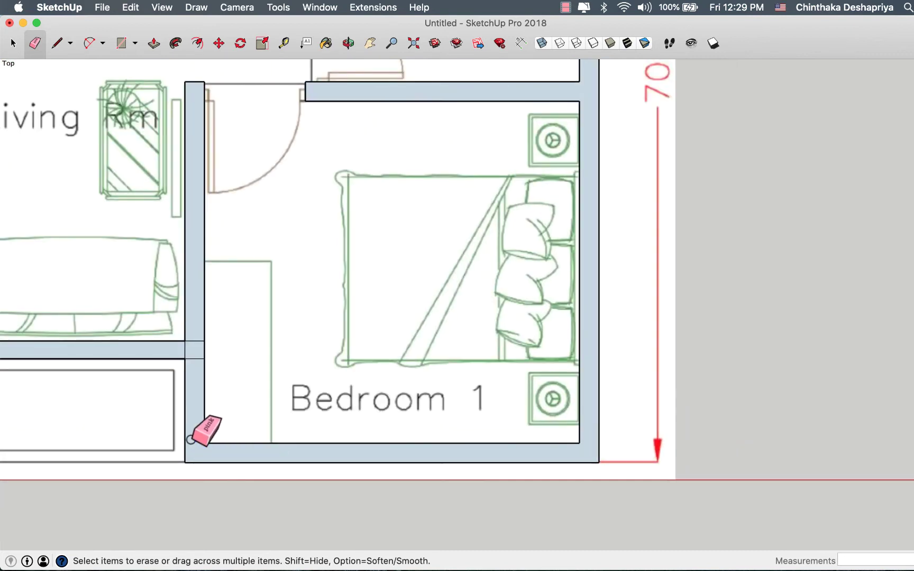
mouse_move(197, 339)
mouse_down()
mouse_move(190, 362)
mouse_move(550, 344)
mouse_up()
Erase the dividing edge at the living-room wall corner
key(h)
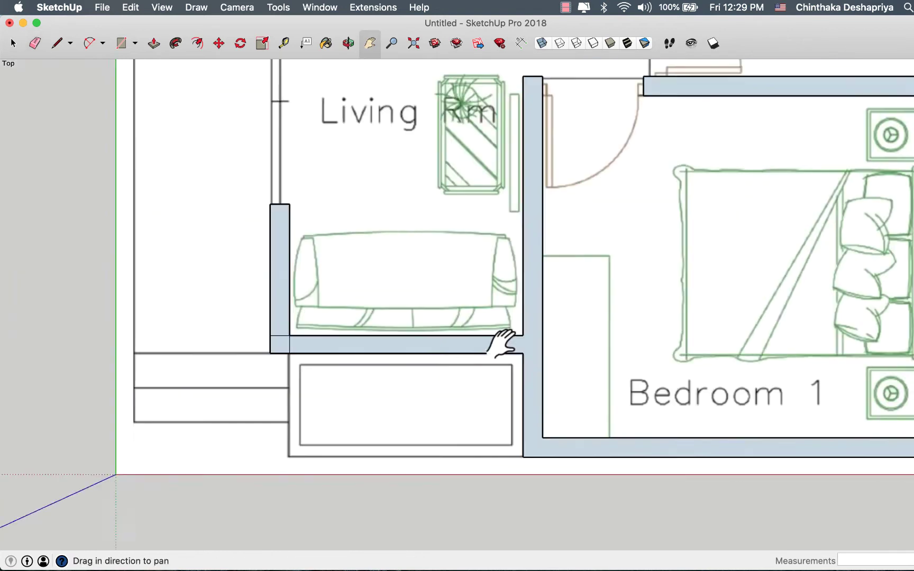
scroll(318, 334, up, 3)
key(e)
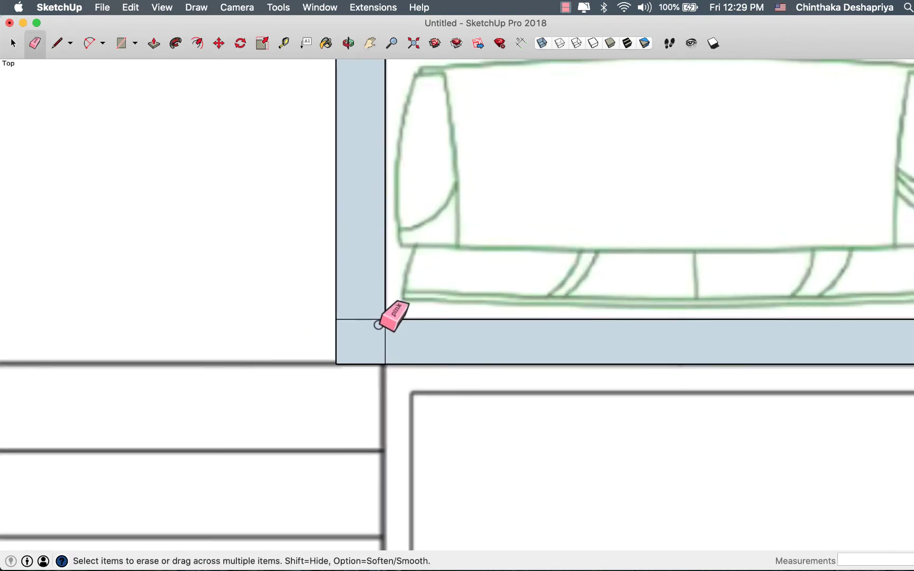
drag(371, 317, 381, 337)
scroll(386, 340, down, 2)
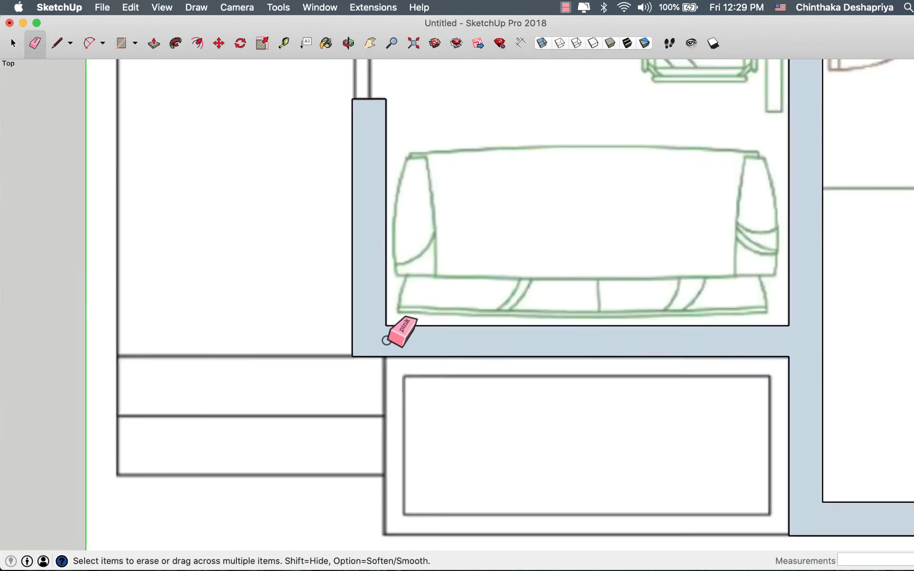
scroll(385, 341, down, 2)
scroll(386, 341, down, 2)
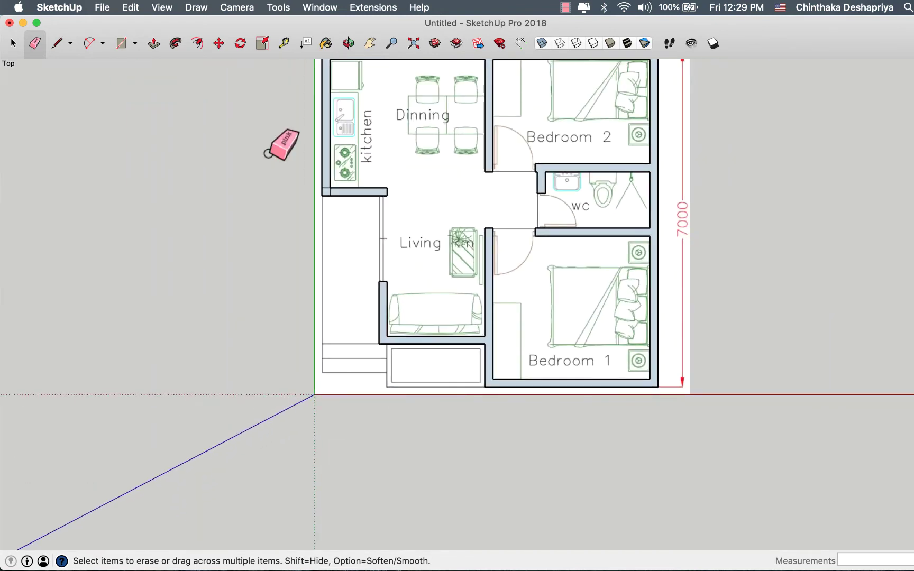
scroll(292, 133, up, 3)
Tilt the plan into perspective and begin raising the wall faces upward
middle_drag(358, 163, 597, 349)
key(p)
drag(598, 349, 612, 280)
text(270)
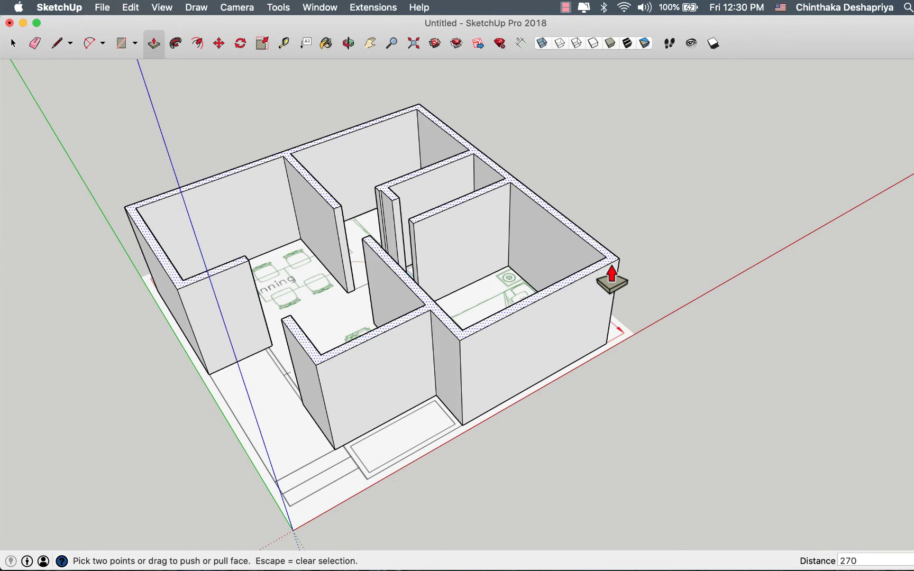
Fix the walls at 270 cm and orbit to inspect them from overhead and three-quarter views
key(Return)
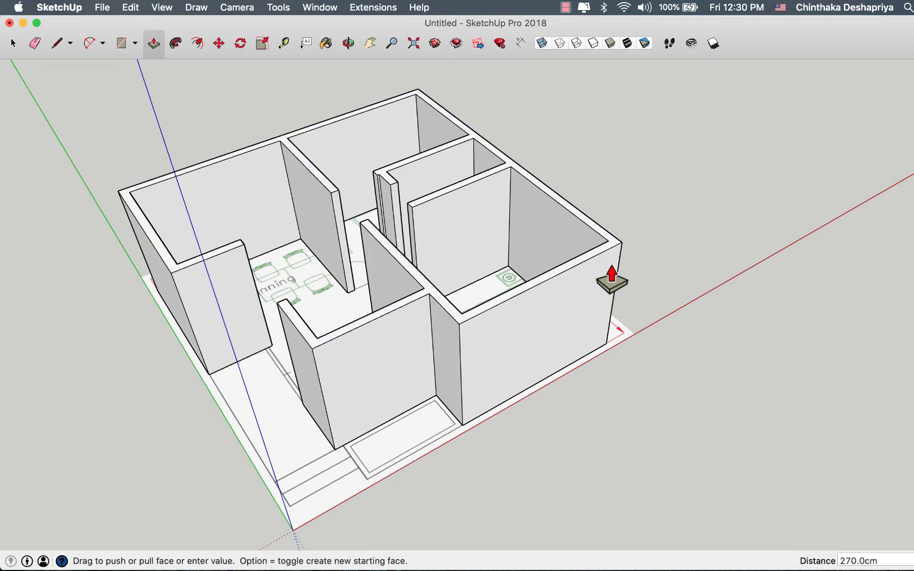
mouse_move(648, 351)
middle_down()
mouse_move(689, 250)
mouse_move(224, 261)
mouse_move(665, 212)
mouse_move(364, 303)
mouse_move(619, 132)
mouse_move(741, 317)
mouse_move(796, 247)
mouse_move(702, 296)
mouse_move(584, 127)
mouse_move(691, 201)
middle_up()
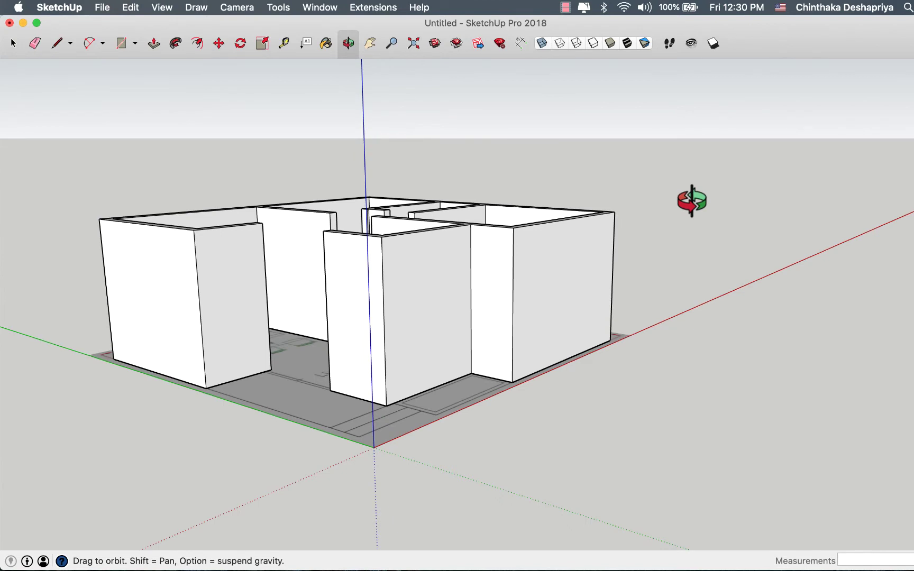
mouse_move(691, 201)
mouse_down()
mouse_move(350, 379)
mouse_move(453, 402)
mouse_move(842, 326)
mouse_move(289, 436)
mouse_move(626, 390)
mouse_move(622, 474)
mouse_move(421, 274)
mouse_move(639, 224)
mouse_move(608, 367)
mouse_move(522, 423)
mouse_up()
mouse_move(539, 309)
mouse_down()
mouse_move(535, 363)
mouse_move(614, 357)
mouse_up()
key(h)
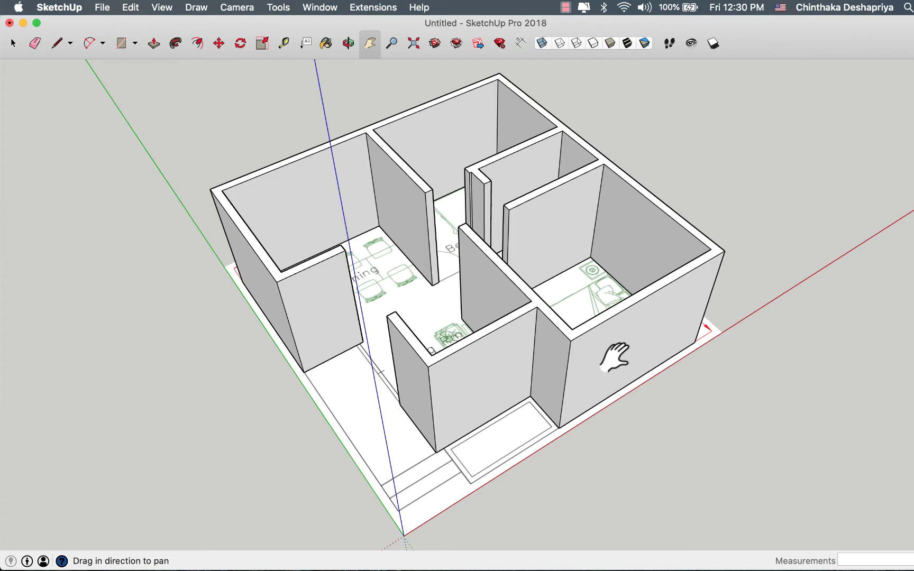
click(324, 8)
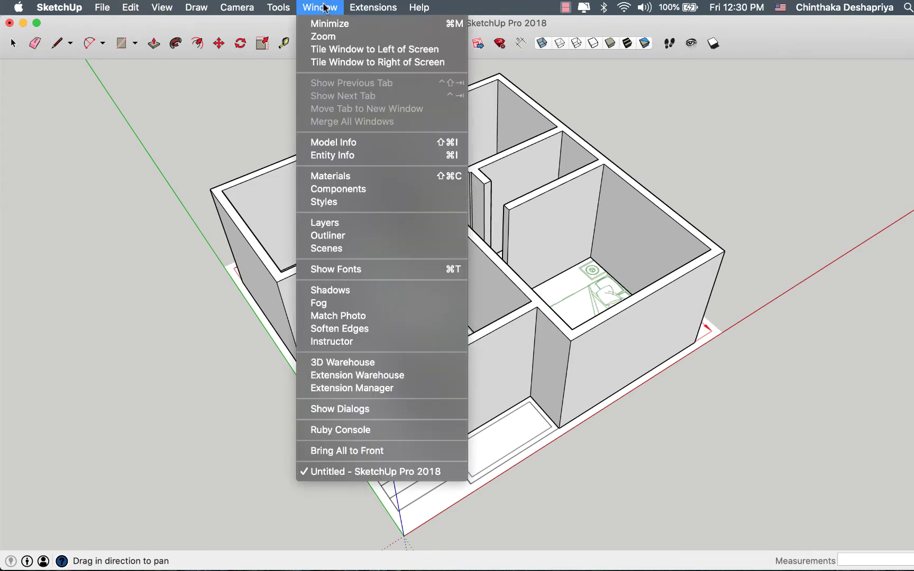
Open and reposition the Layers panel, then switch the model to Color by Layer
click(364, 225)
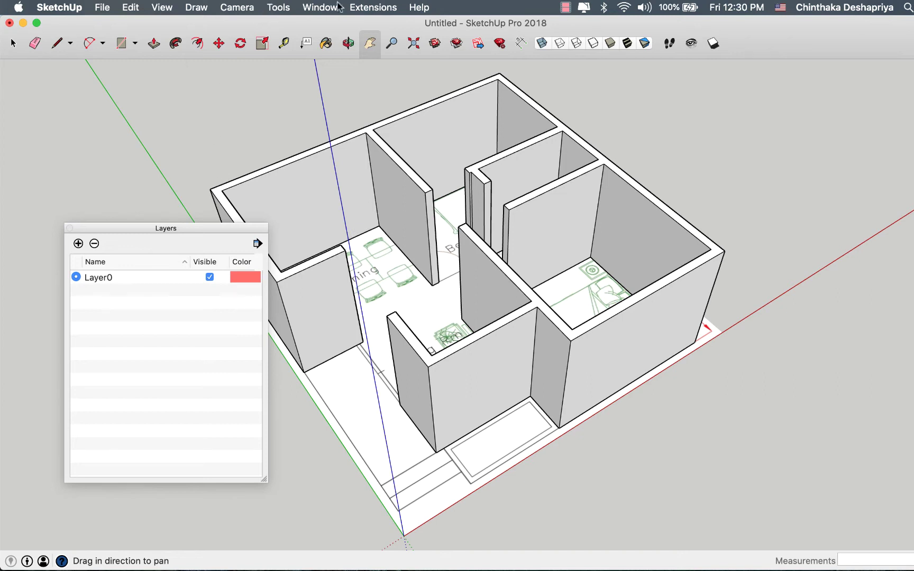
click(320, 7)
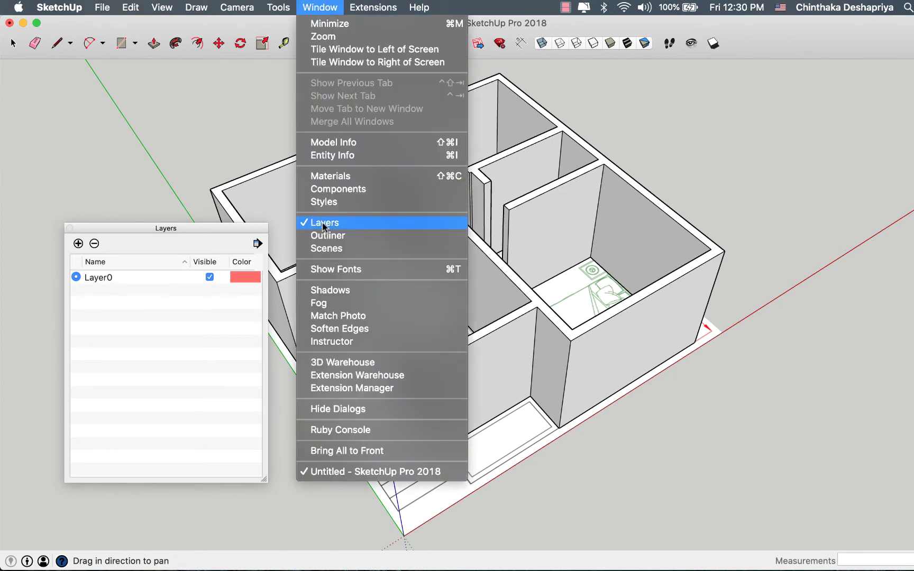
click(160, 229)
drag(138, 233, 112, 224)
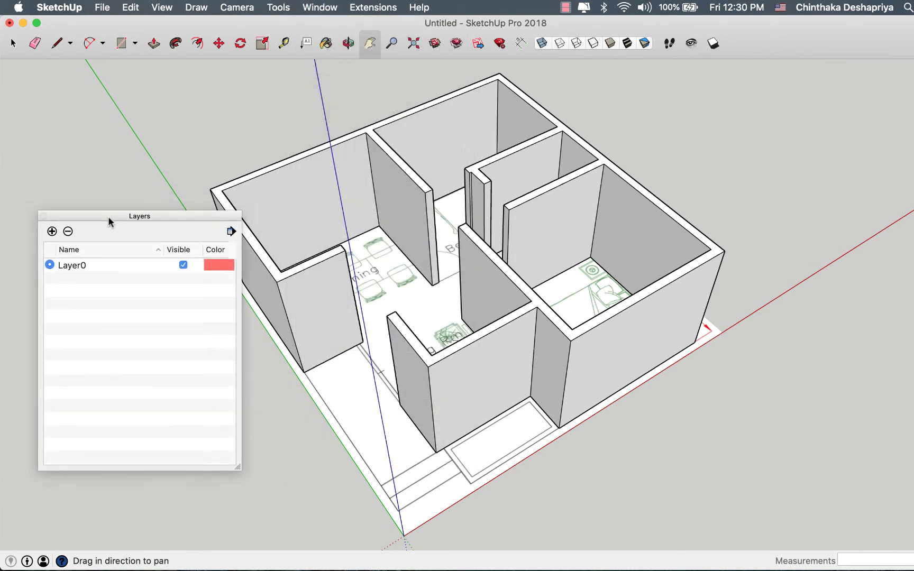
click(232, 233)
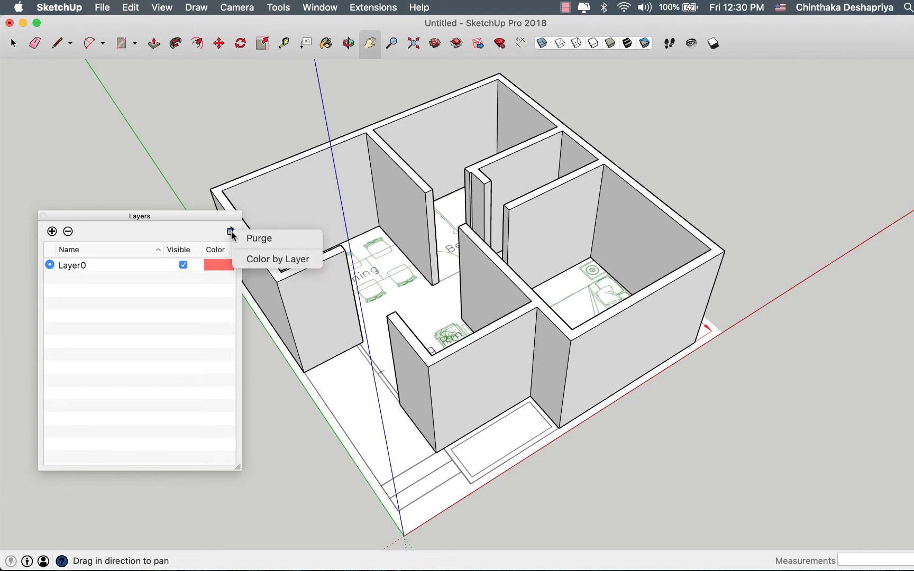
click(273, 260)
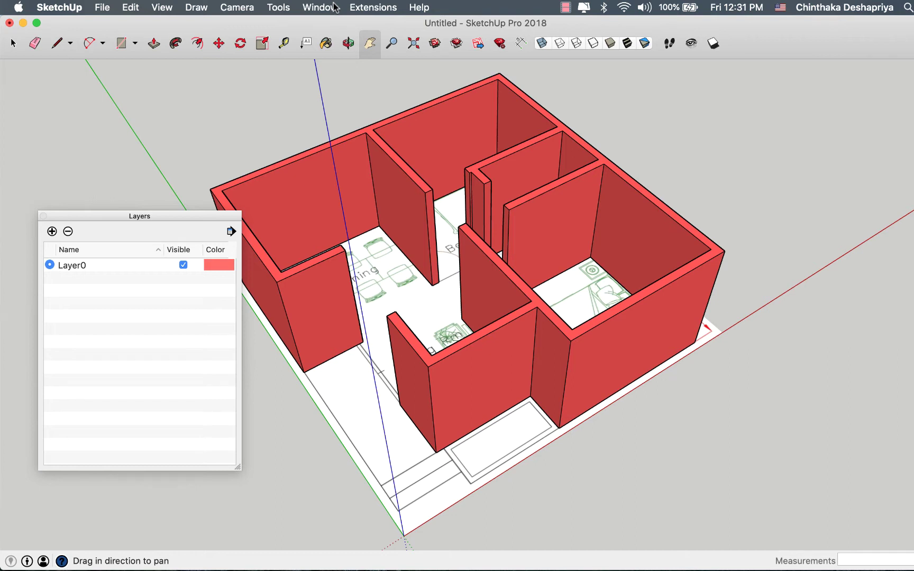
Open the Entity Info panel and place it above the Layers list
click(336, 7)
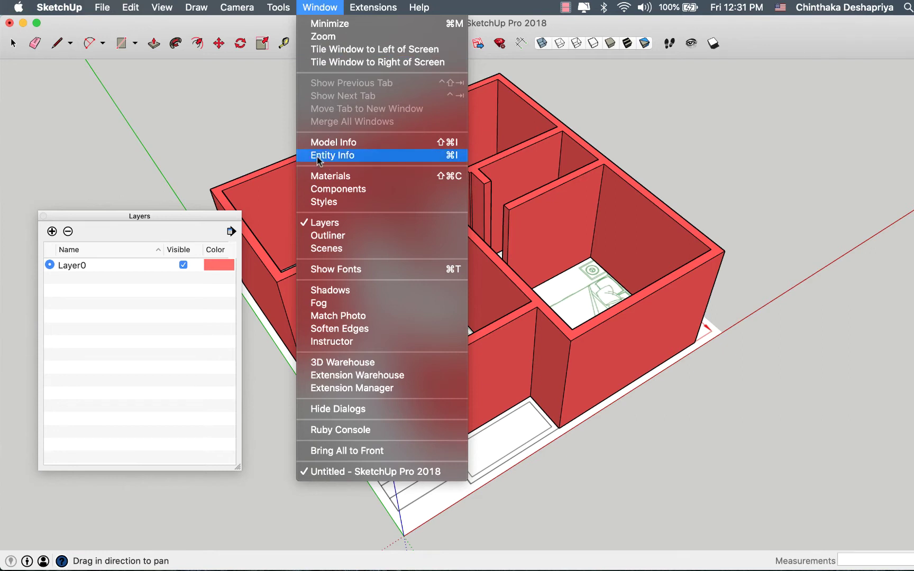
click(353, 156)
mouse_move(206, 223)
mouse_down()
mouse_move(205, 68)
mouse_move(175, 66)
mouse_up()
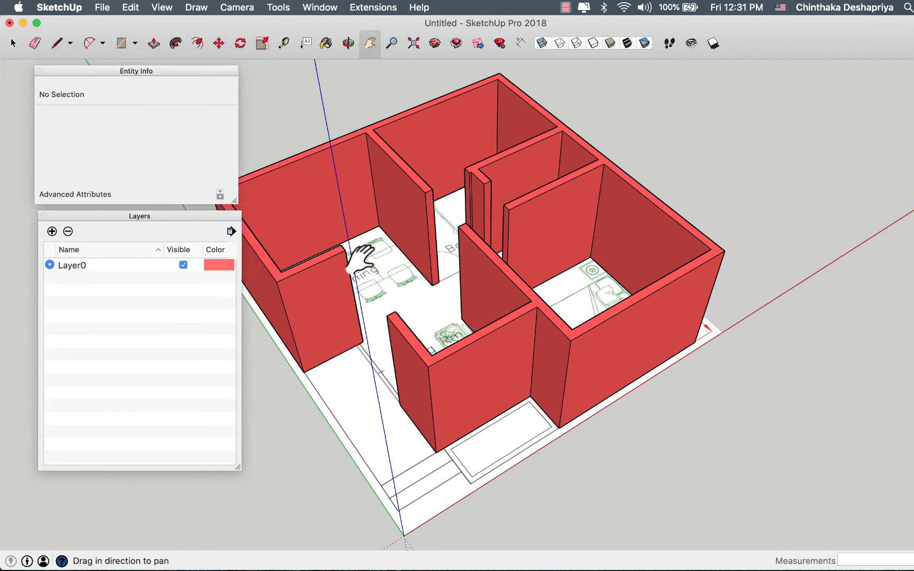
drag(359, 258, 431, 249)
key(space)
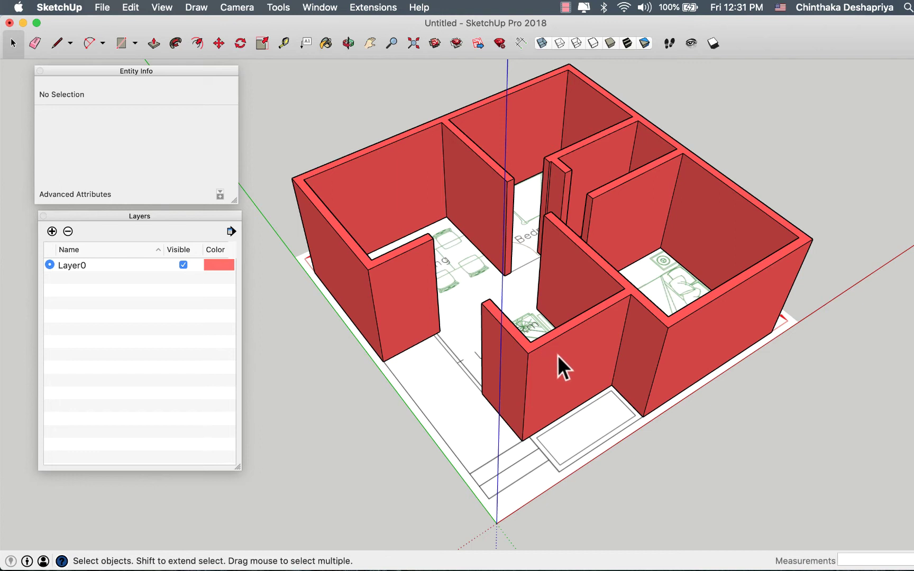
Select all 146 connected wall entities, leaving the floor plan out of the selection
click(401, 290)
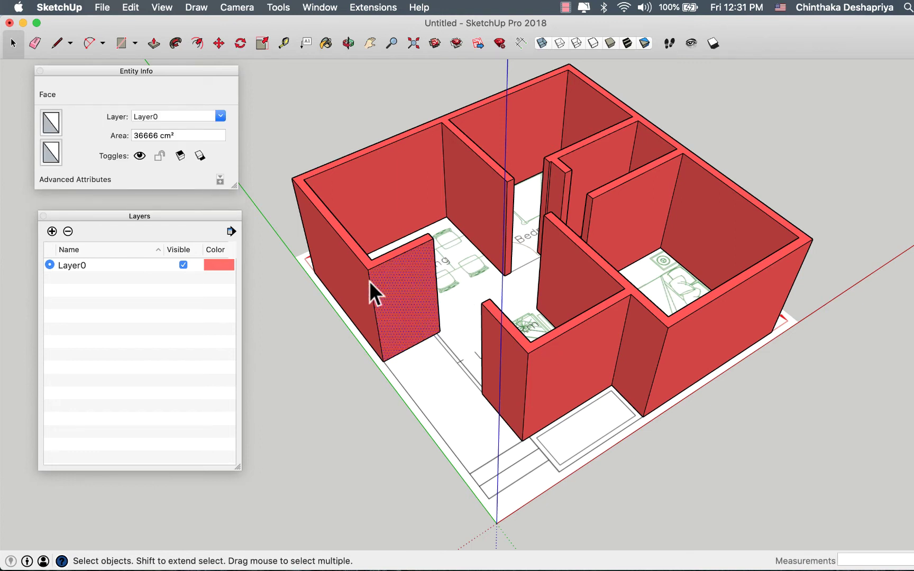
click(386, 188)
click(482, 145)
drag(828, 425, 789, 432)
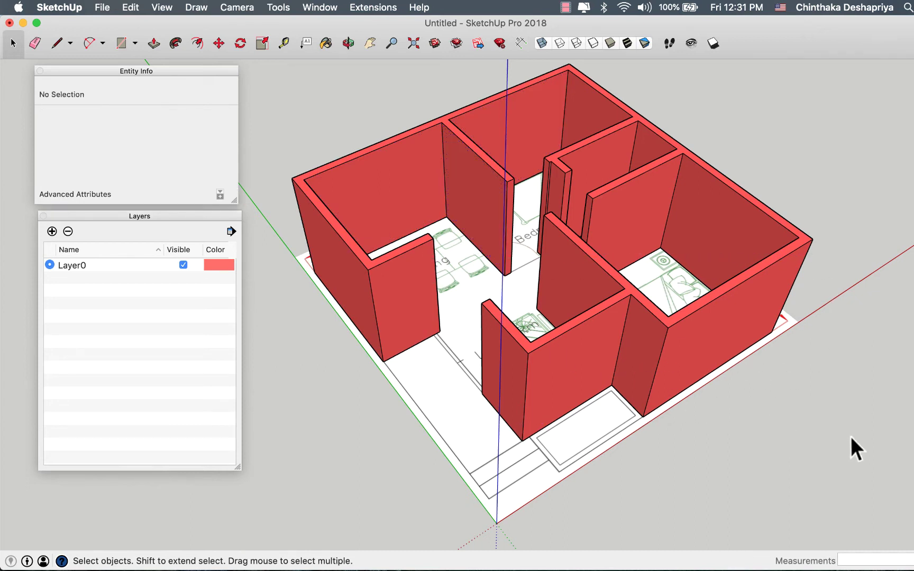
drag(372, 205, 272, 49)
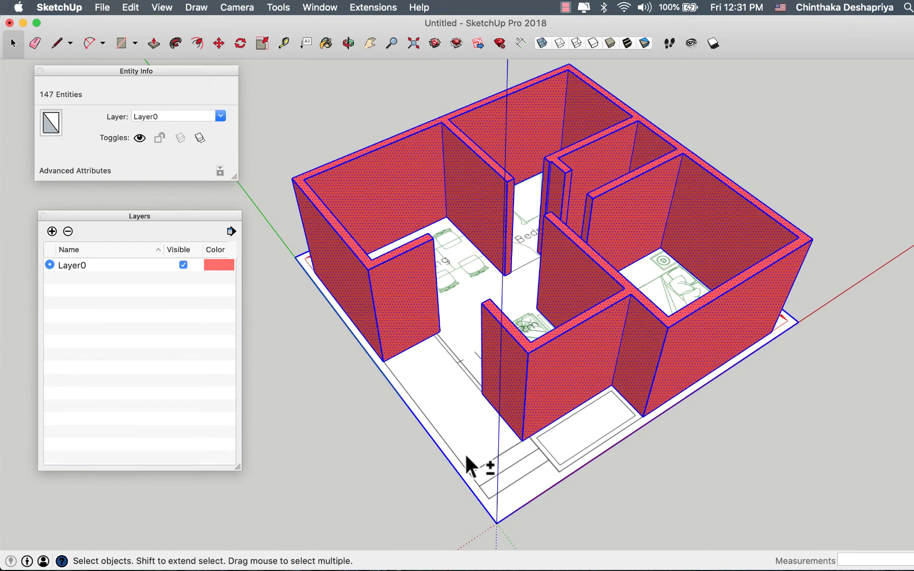
shift+click(490, 483)
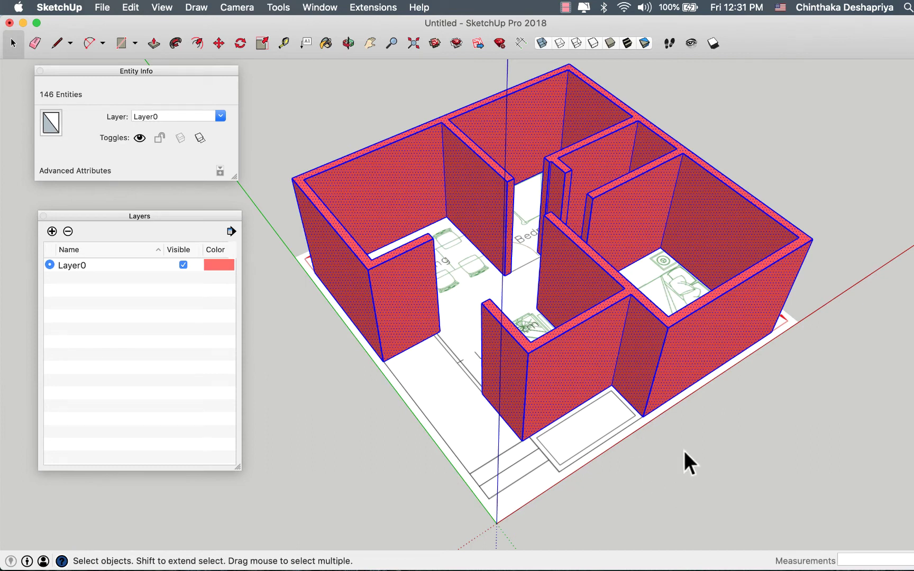
click(704, 439)
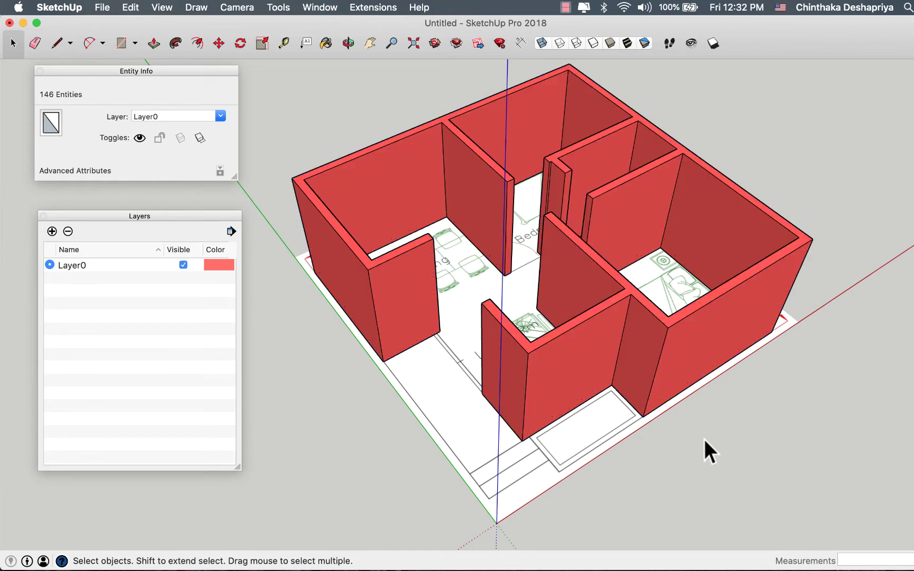
click(398, 280)
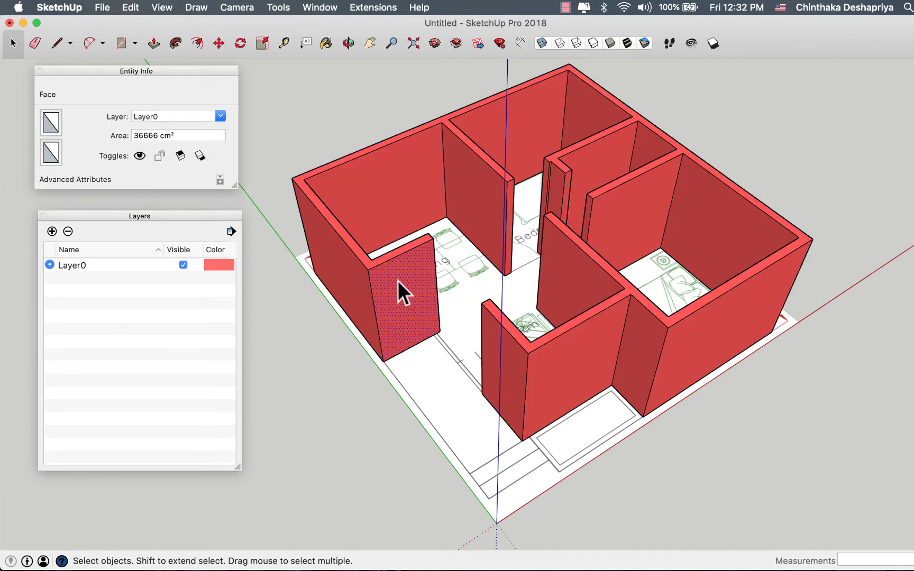
triple_click(398, 274)
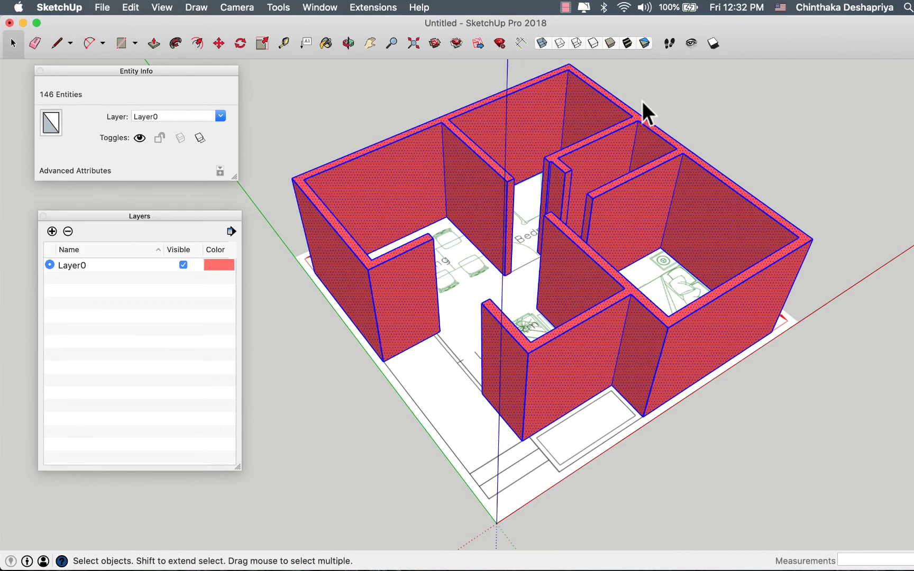
Make the selected walls into a single group
right_click(628, 193)
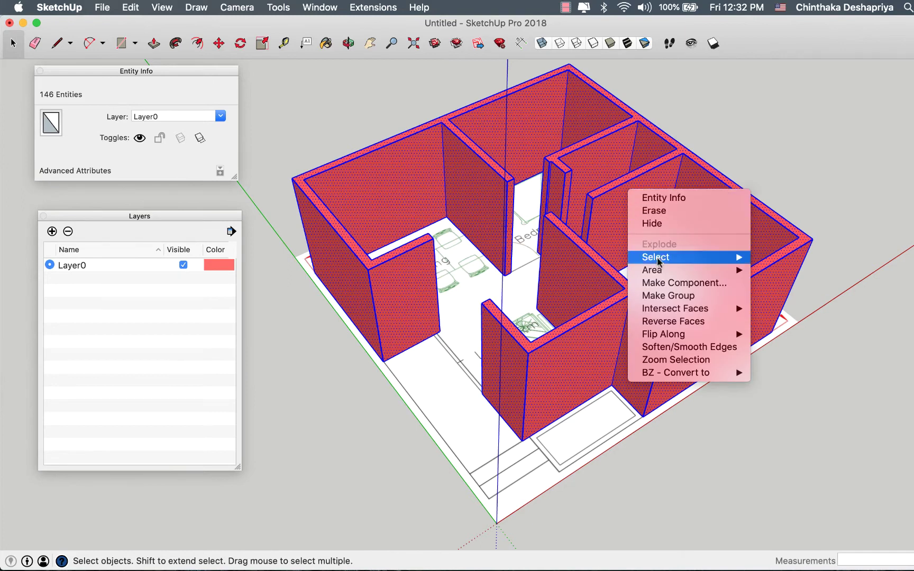
click(667, 300)
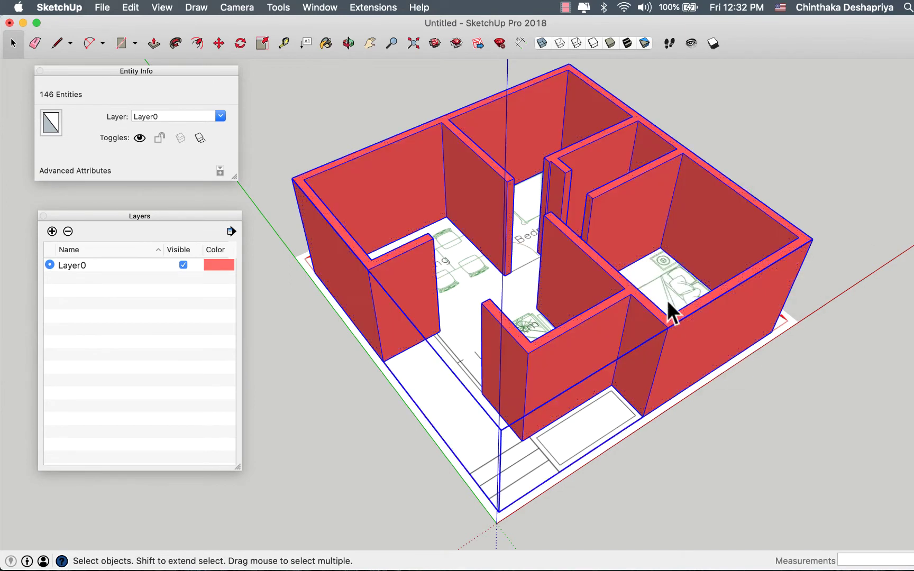
click(816, 365)
click(565, 360)
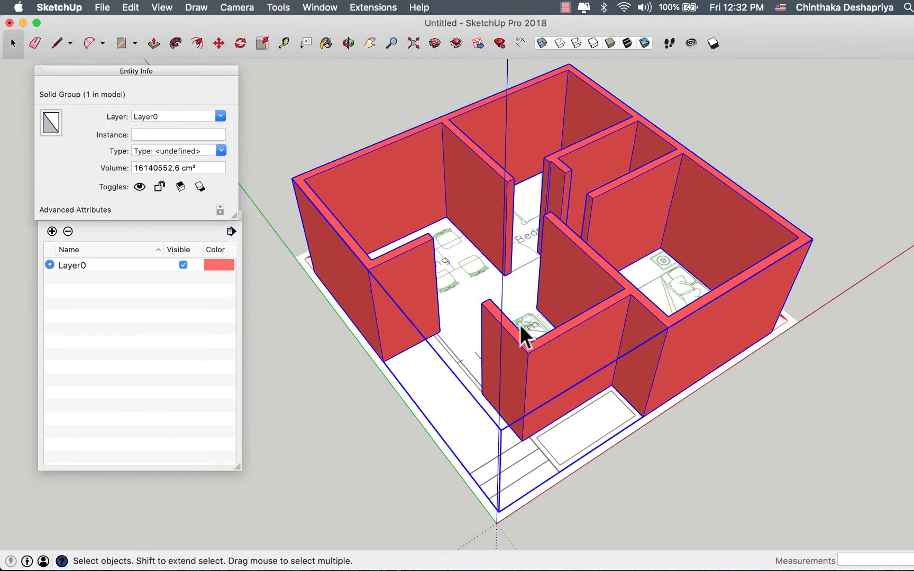
click(225, 365)
drag(160, 214, 161, 228)
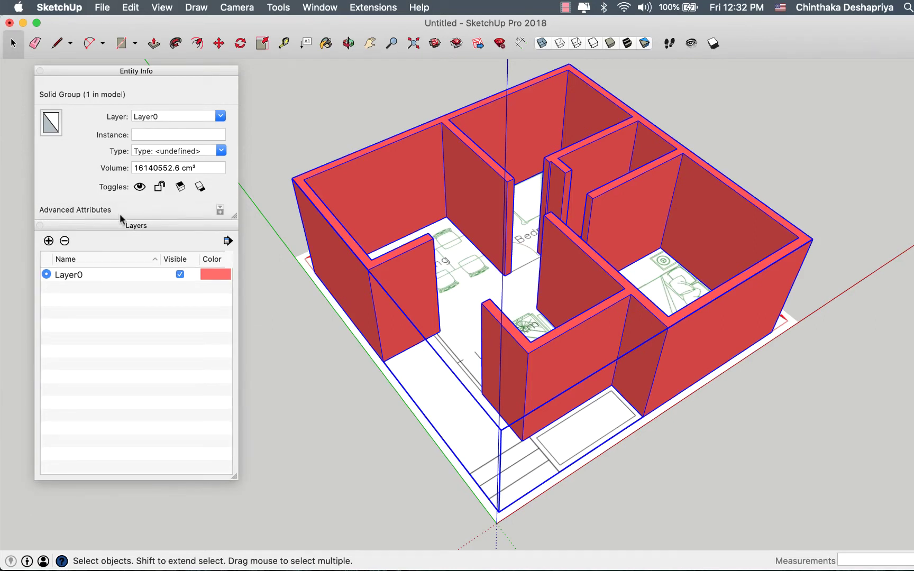
Add a layer named Wall and assign the wall group to it
click(48, 241)
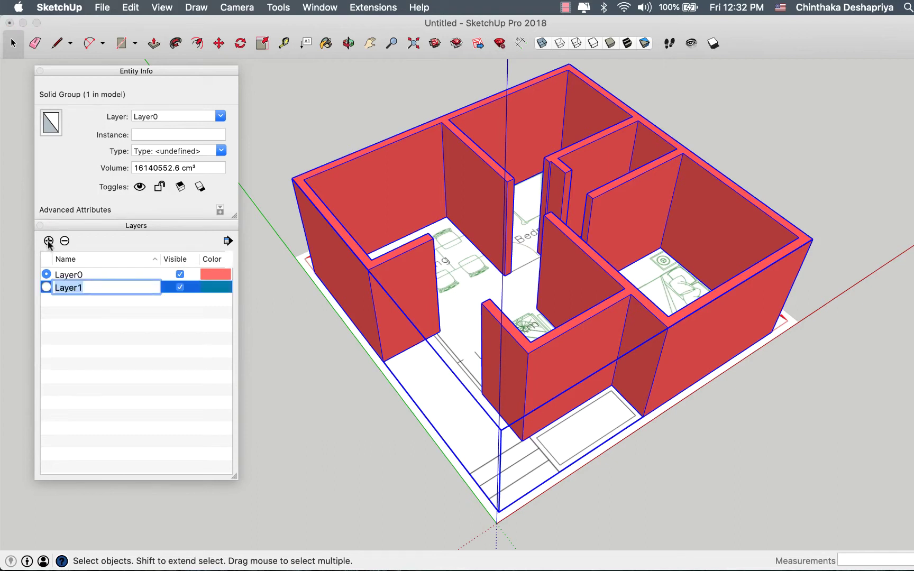
text(Wall)
key(Return)
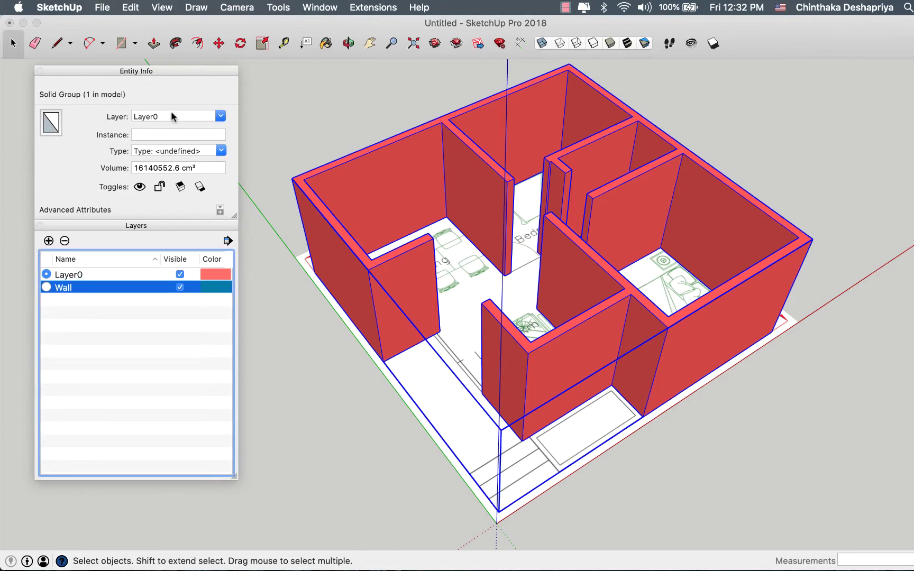
click(217, 116)
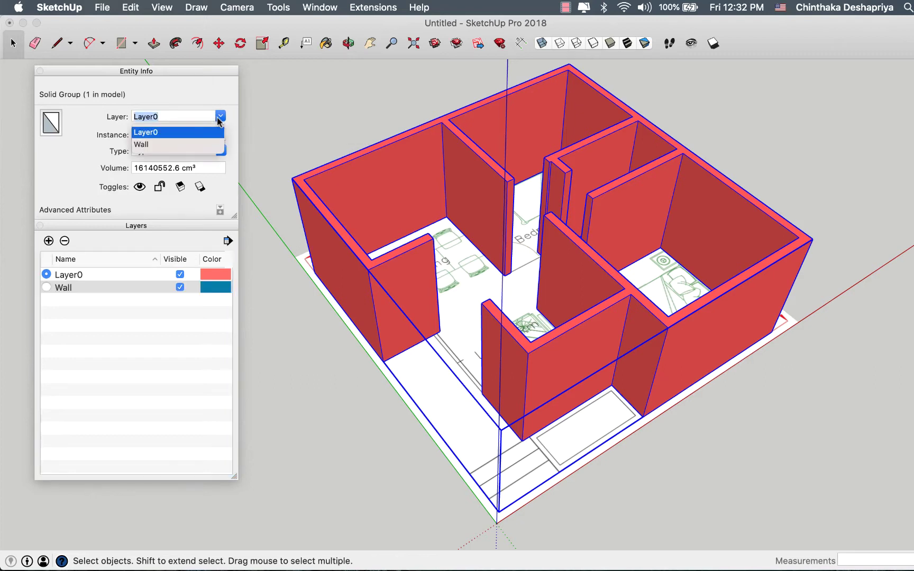
click(146, 148)
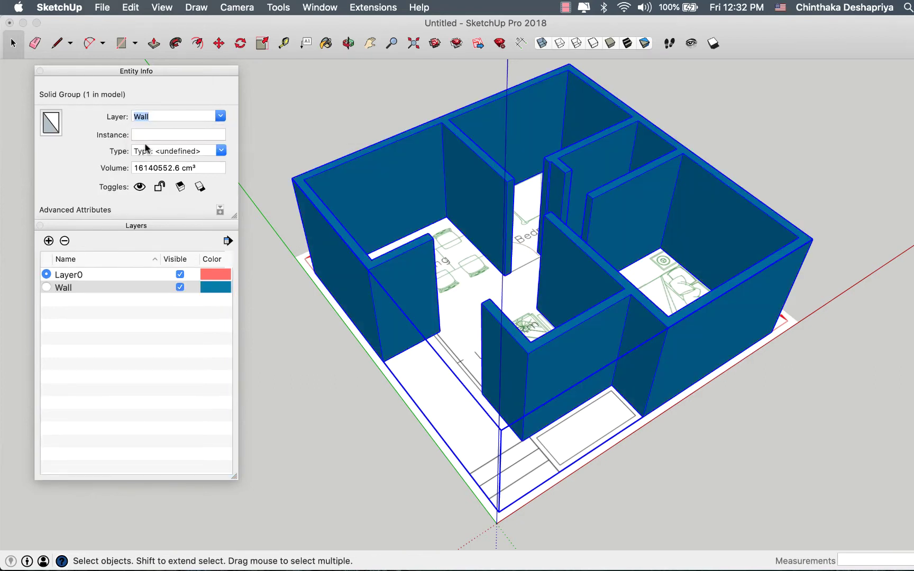
click(243, 322)
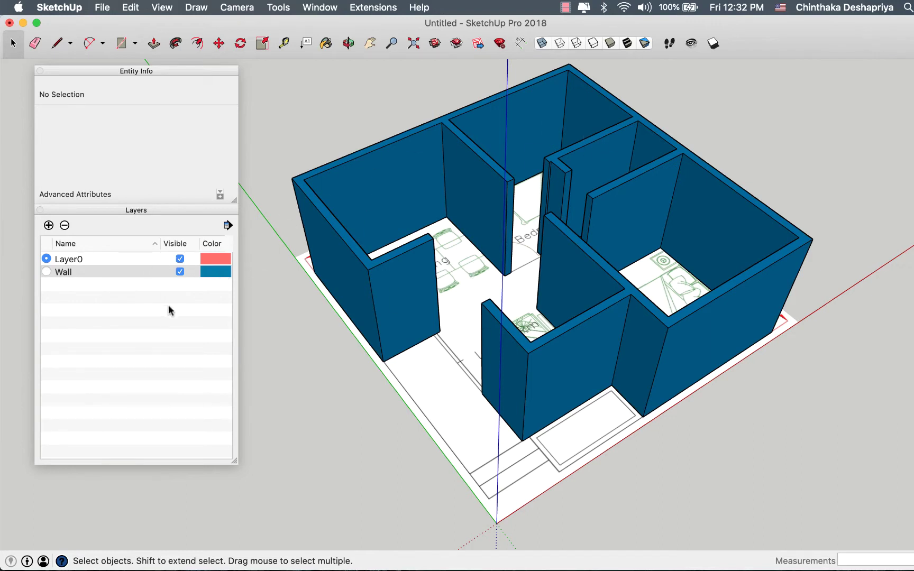
Test the Wall layer's visibility and add a new layer named Layout
click(179, 272)
click(180, 272)
click(180, 272)
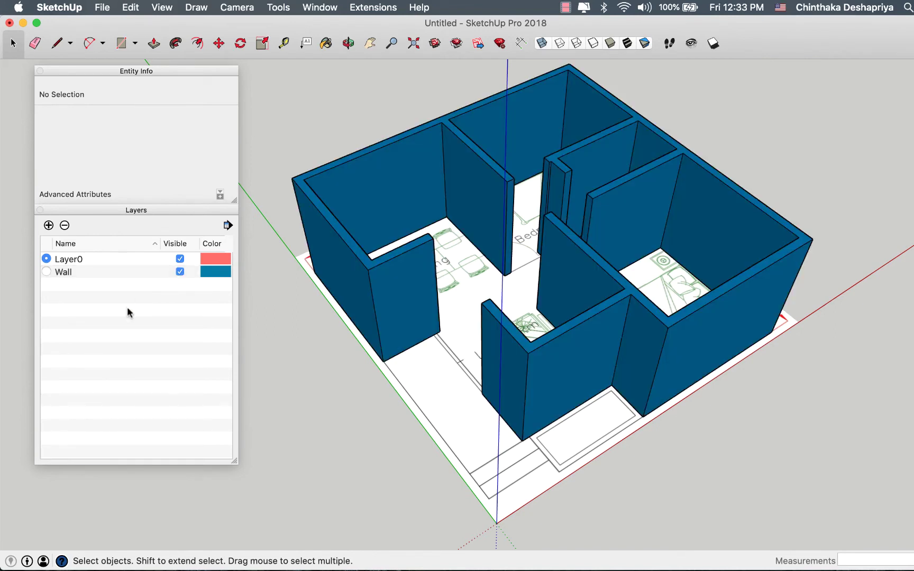
click(48, 225)
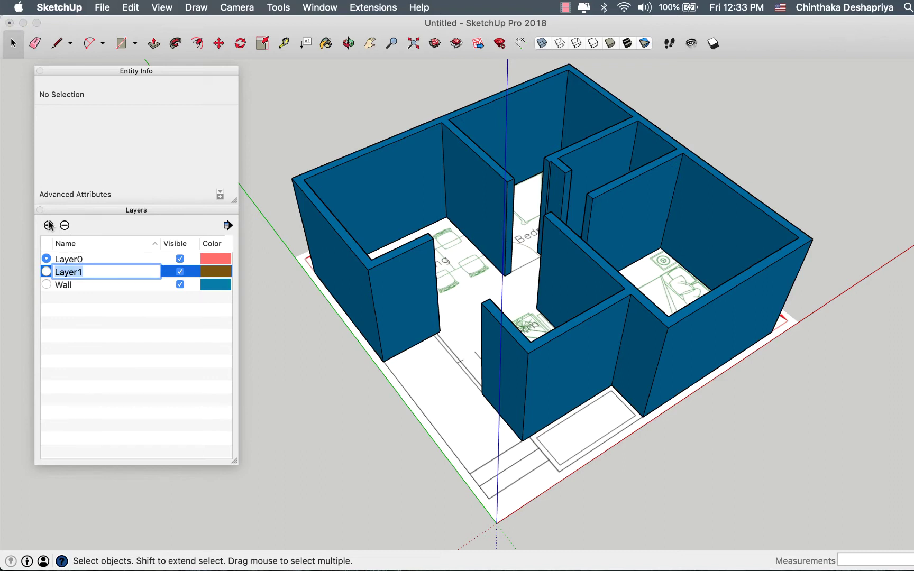
text(Layout)
key(Return)
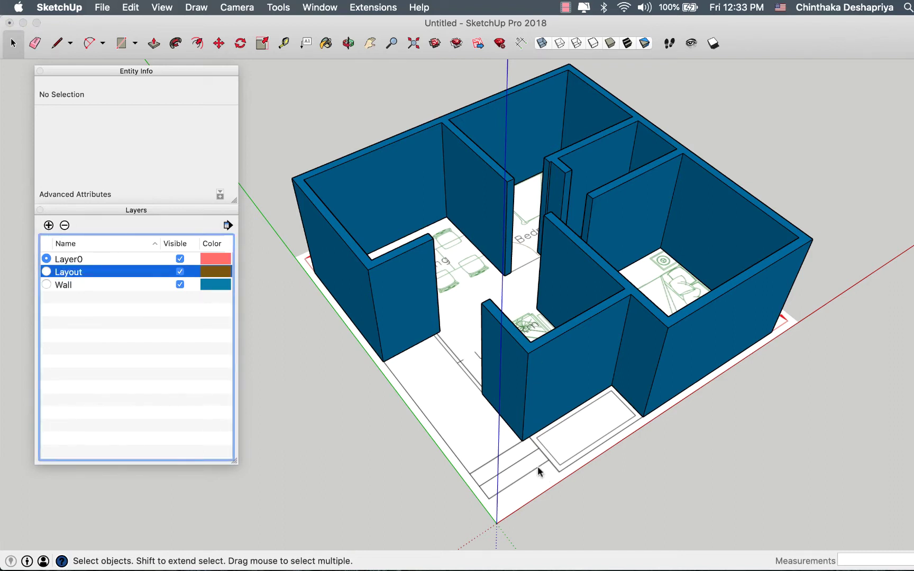
Put the Layout.png floor-plan image on the Layout layer and test its visibility
click(577, 460)
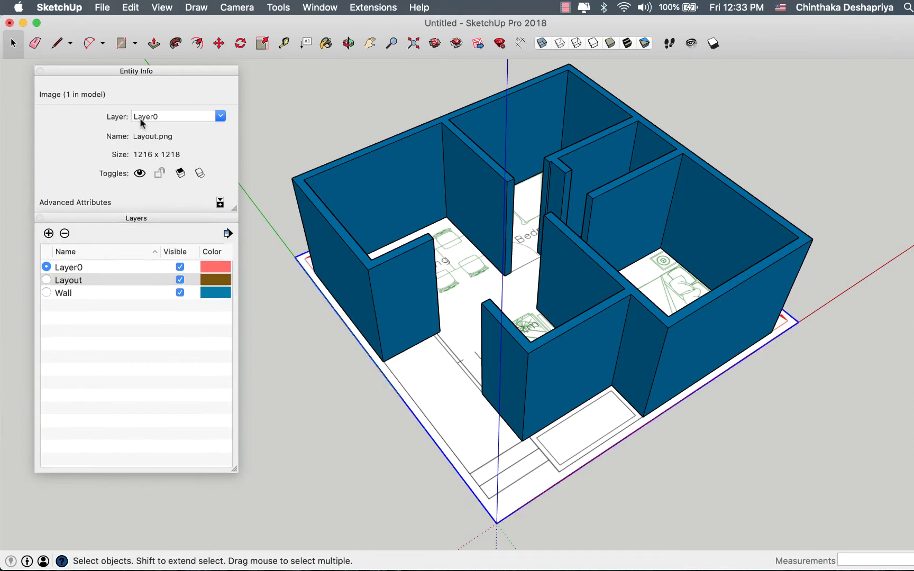
click(161, 115)
click(220, 116)
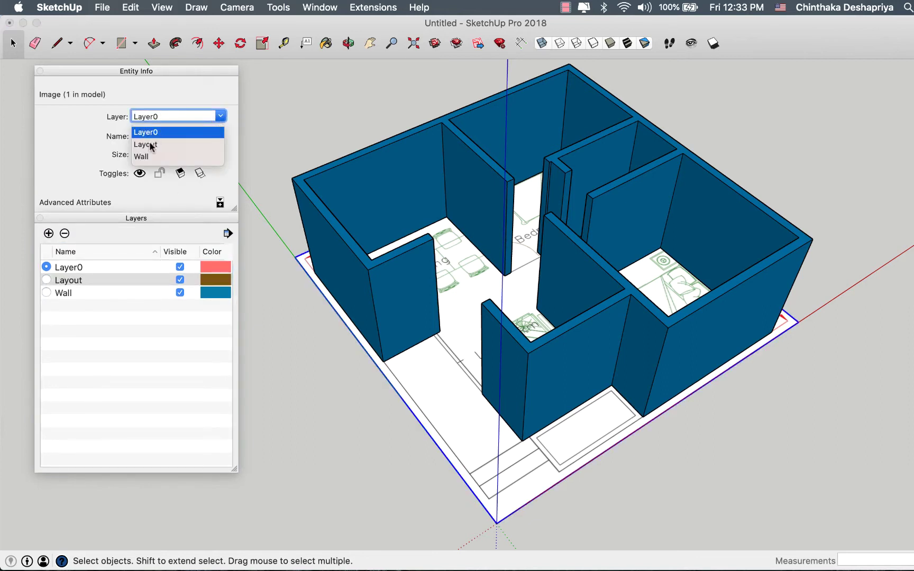
click(151, 145)
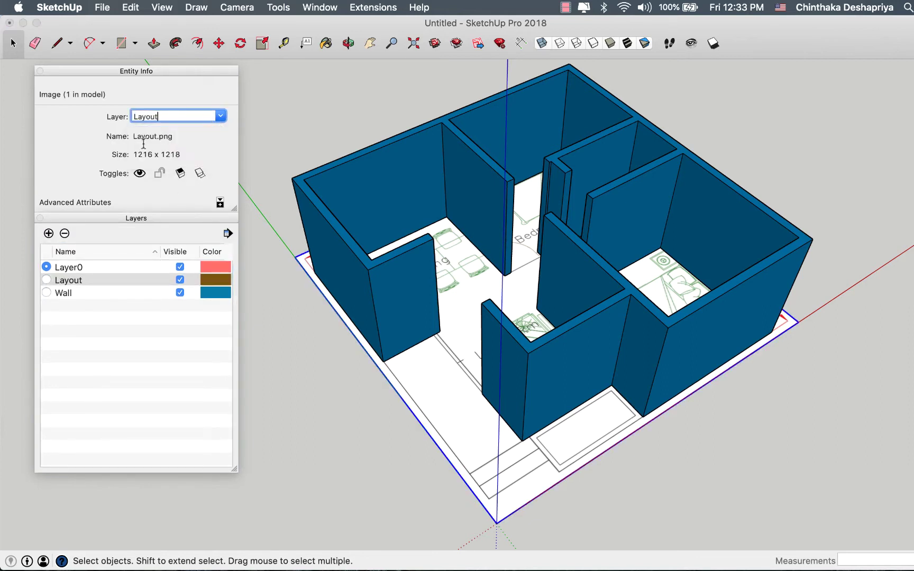
click(183, 282)
click(182, 285)
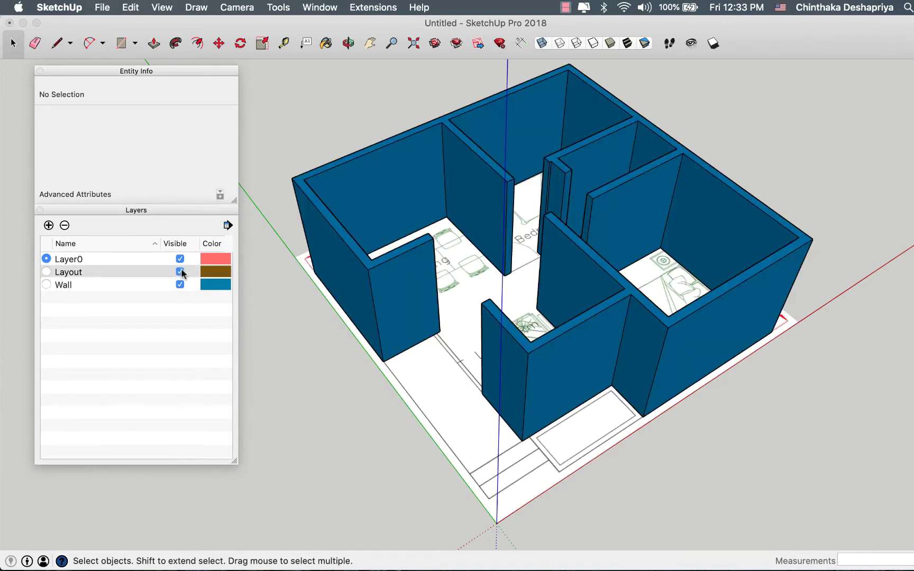
click(180, 272)
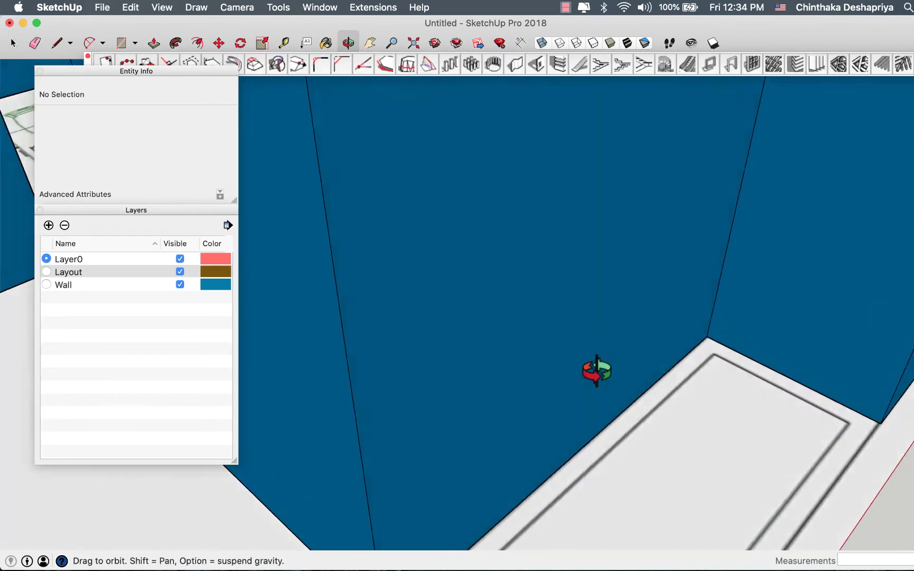
Hide the walls and place a guide up from the front wall's bottom edge
mouse_move(598, 391)
mouse_down()
mouse_move(558, 259)
mouse_move(572, 433)
mouse_up()
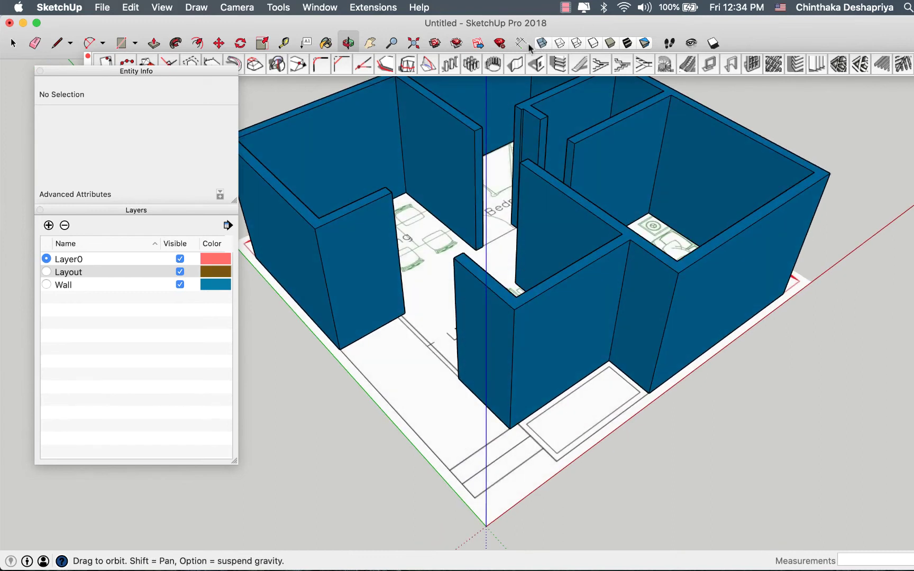
click(180, 285)
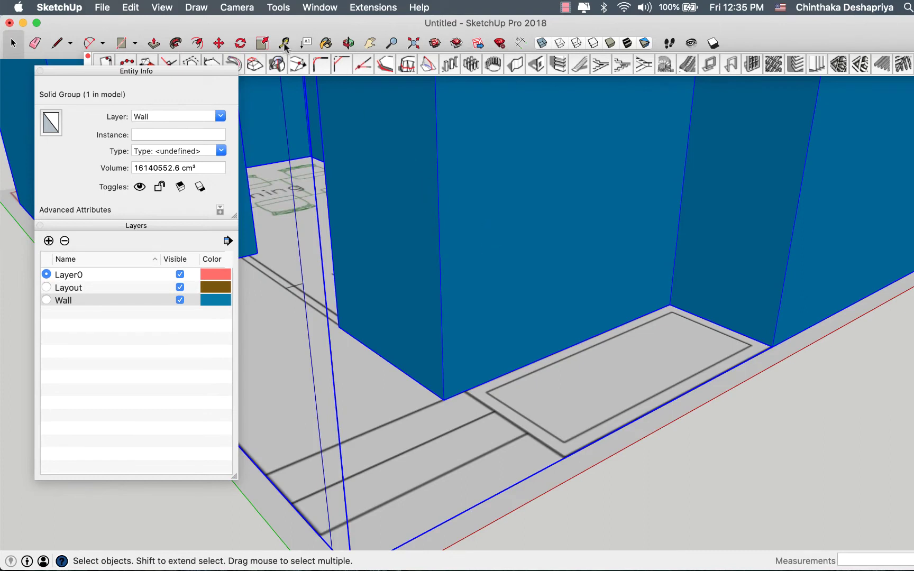
click(284, 43)
click(570, 347)
text(30)
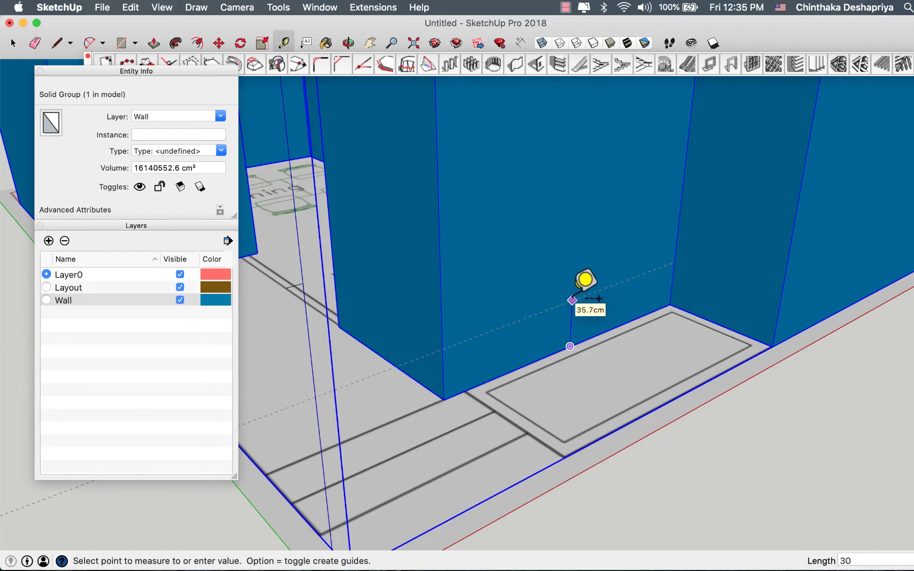
click(572, 300)
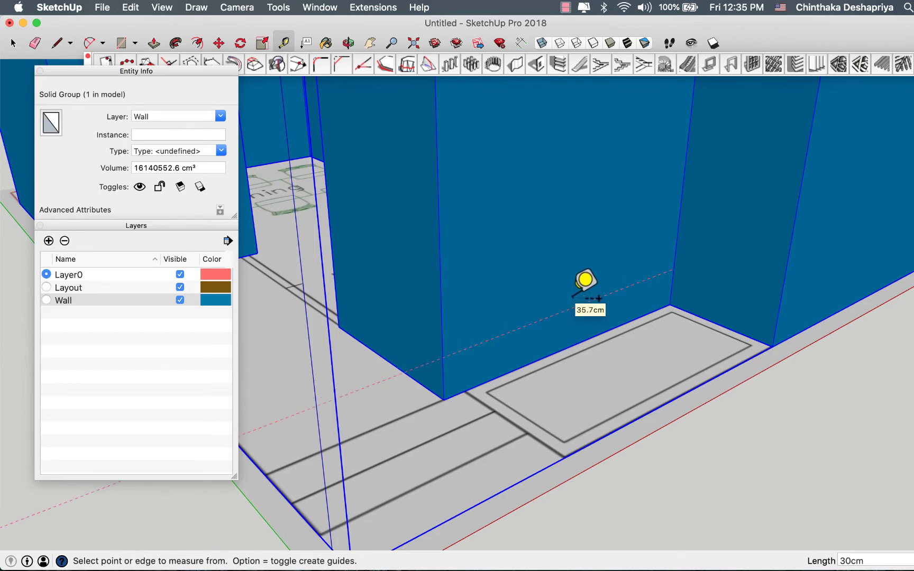
key(space)
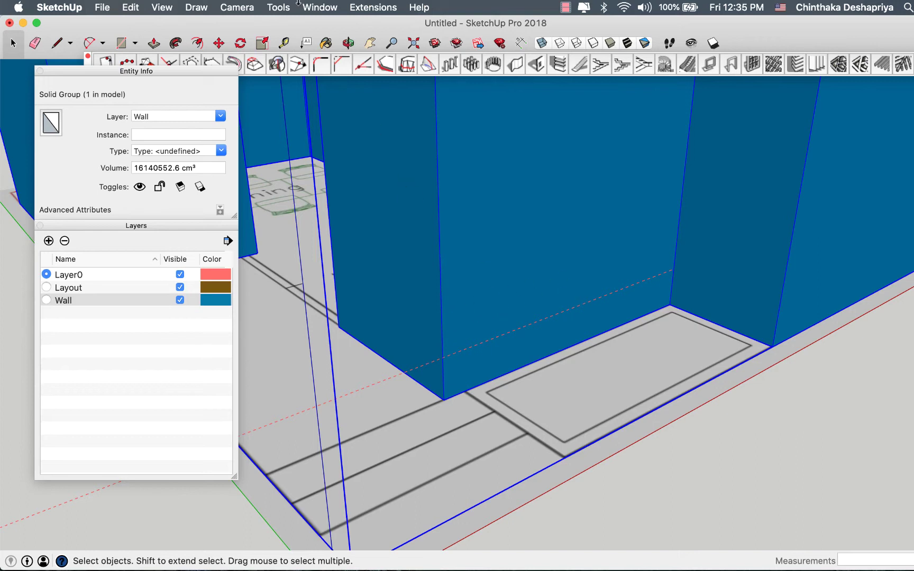
Turn on X-ray and add guides from the wall corner (14.2 cm) and wall endpoint
click(542, 43)
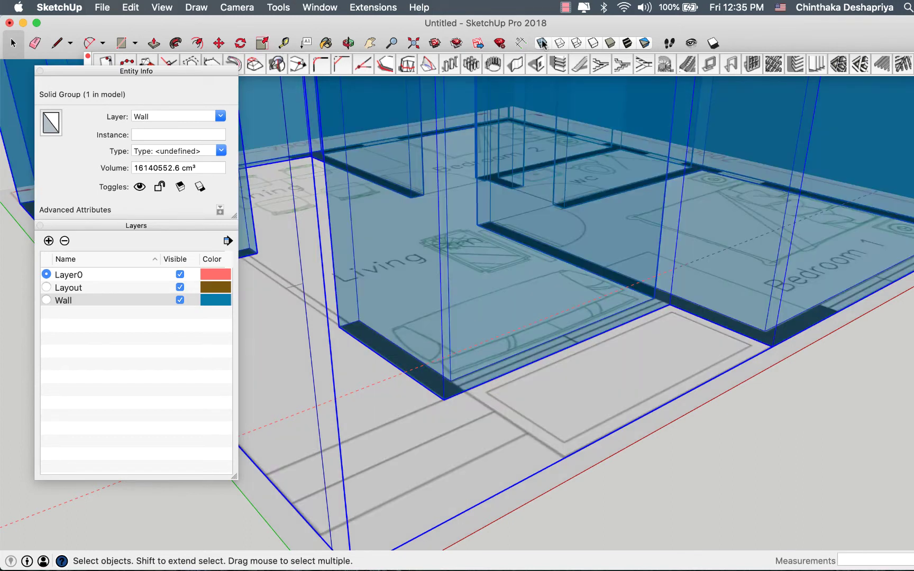
click(286, 44)
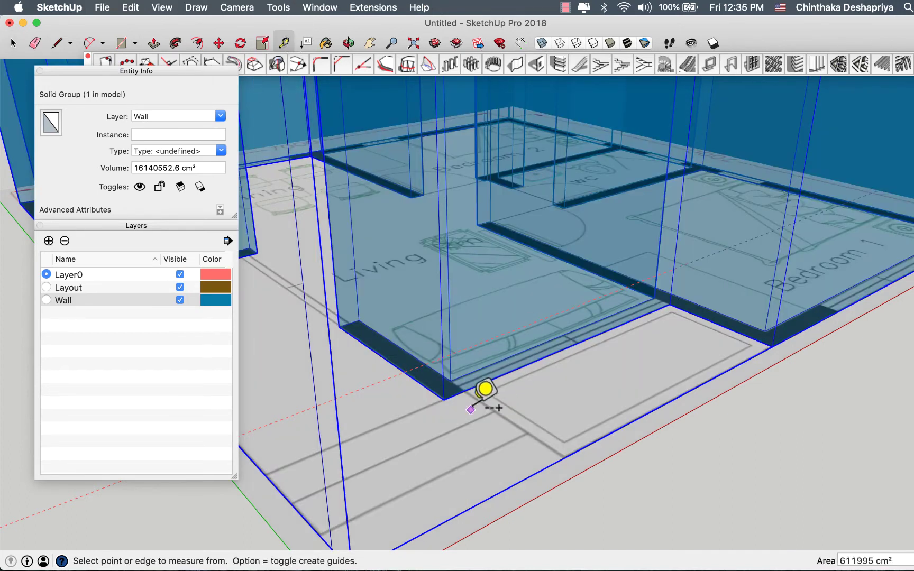
click(444, 380)
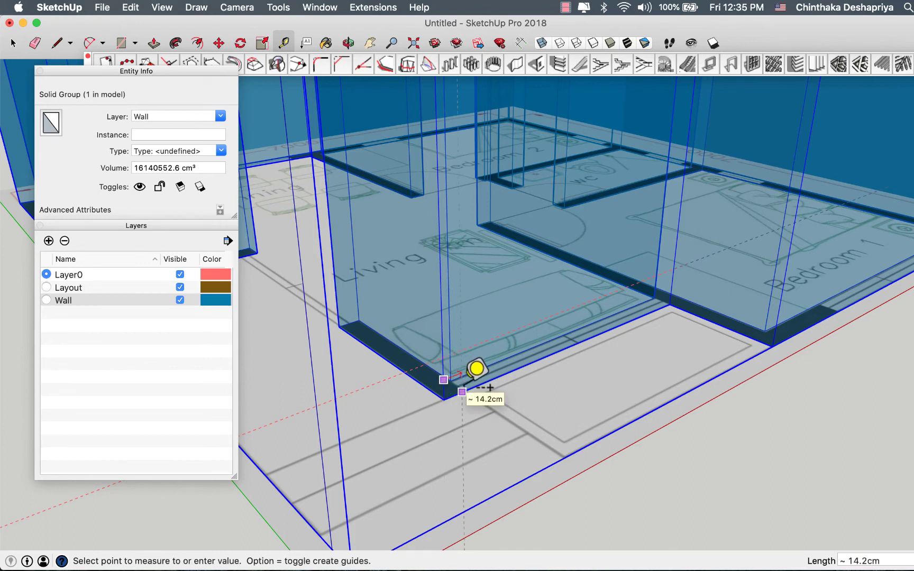
click(464, 388)
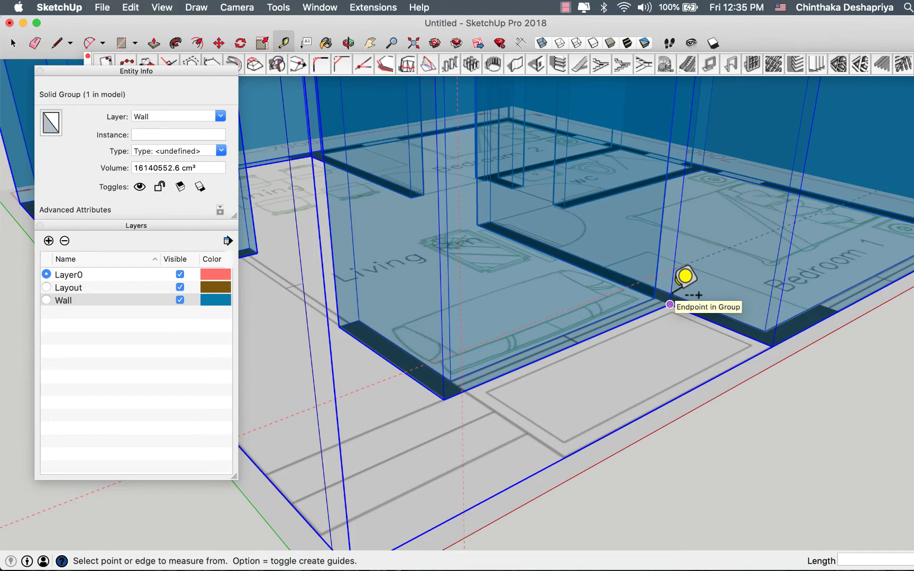
click(670, 305)
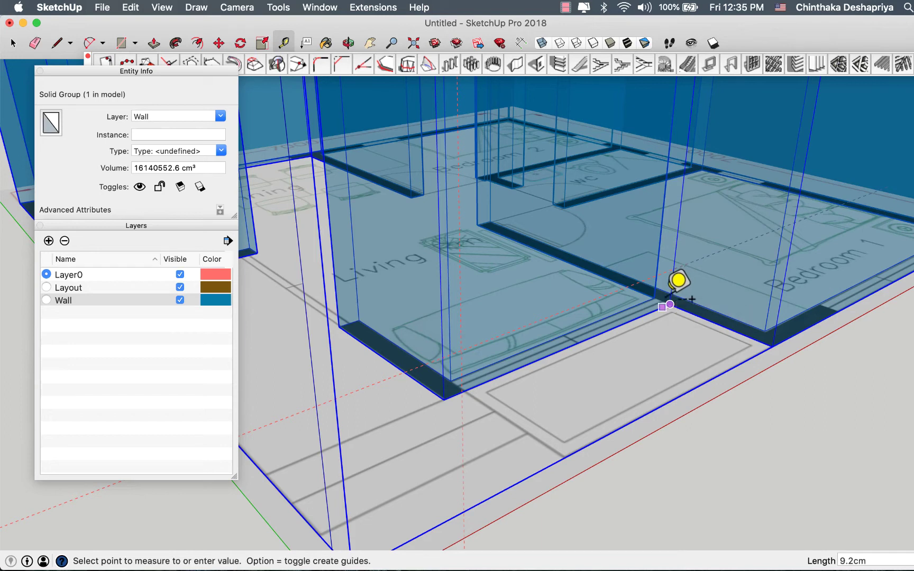
click(677, 247)
key(space)
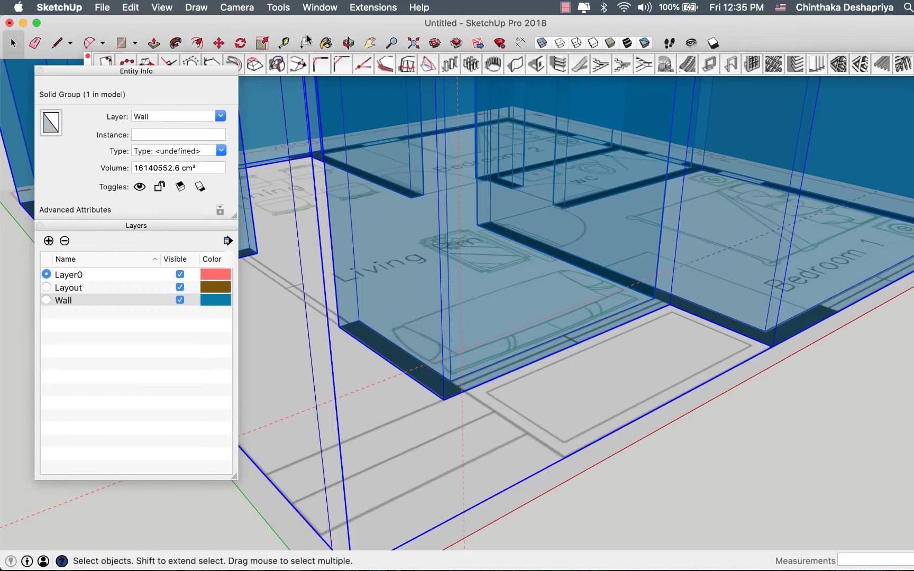
Add a guide offset 17 cm from the wall edge
click(284, 42)
click(687, 225)
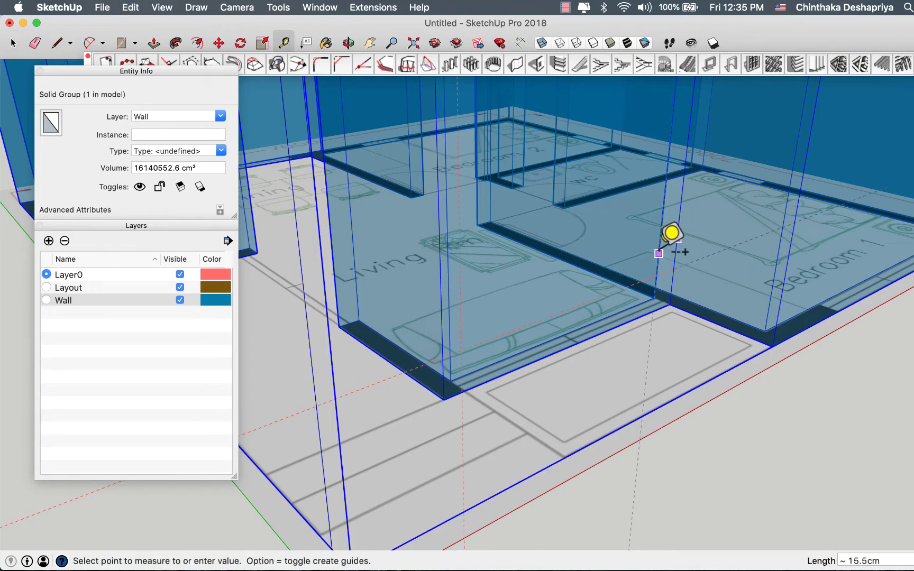
text(17)
key(Return)
key(space)
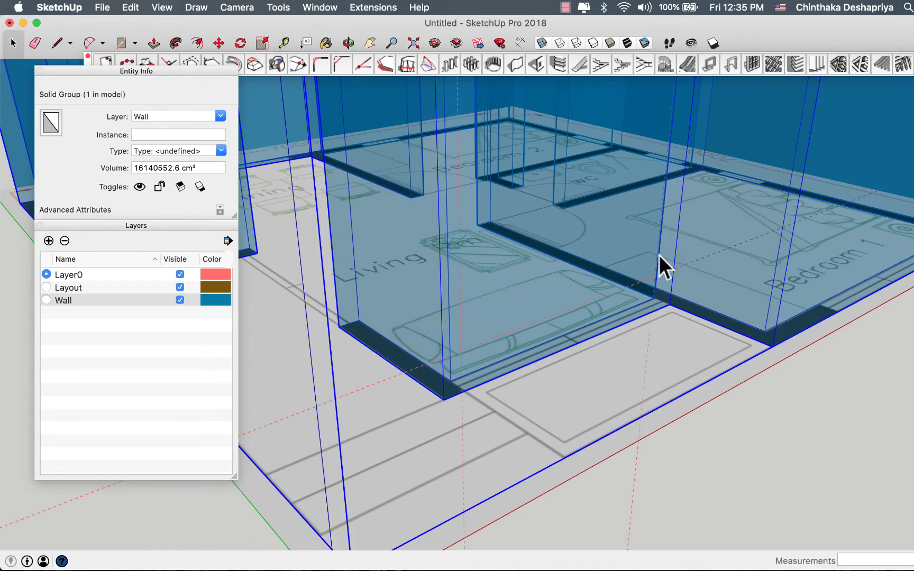
key(o)
mouse_move(789, 324)
mouse_down()
mouse_move(481, 321)
mouse_move(771, 343)
mouse_move(693, 367)
mouse_up()
key(space)
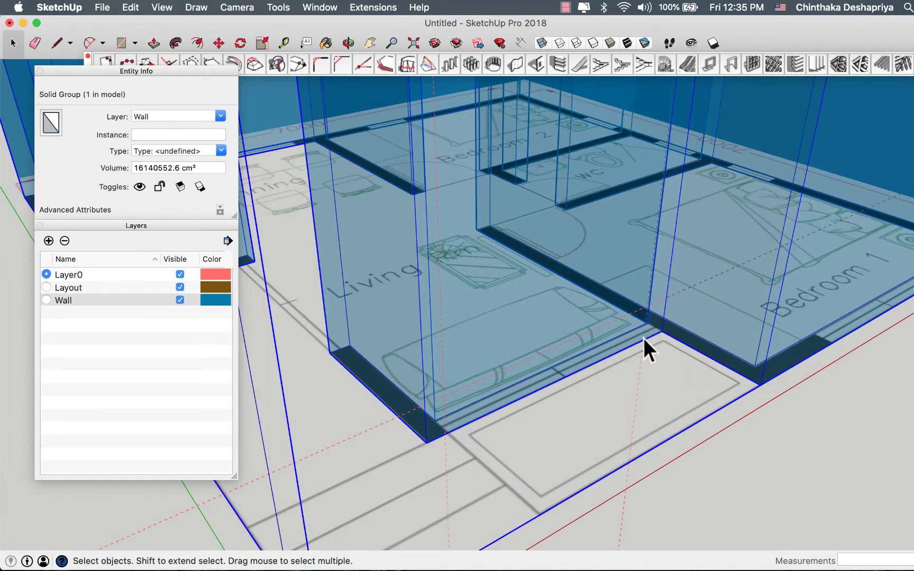
Delete the unwanted blue guide line
click(645, 357)
click(619, 510)
click(624, 513)
key(Delete)
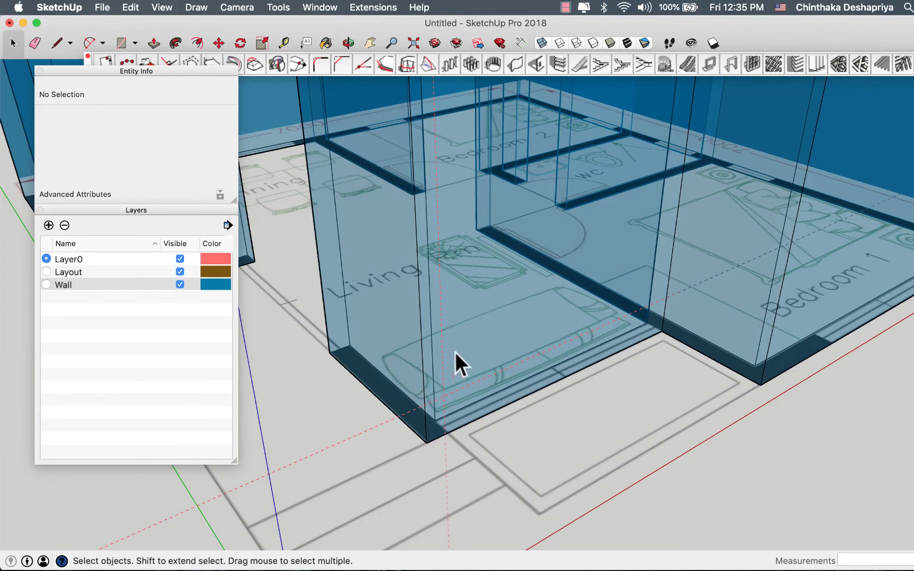
click(442, 363)
middle_drag(442, 364, 468, 381)
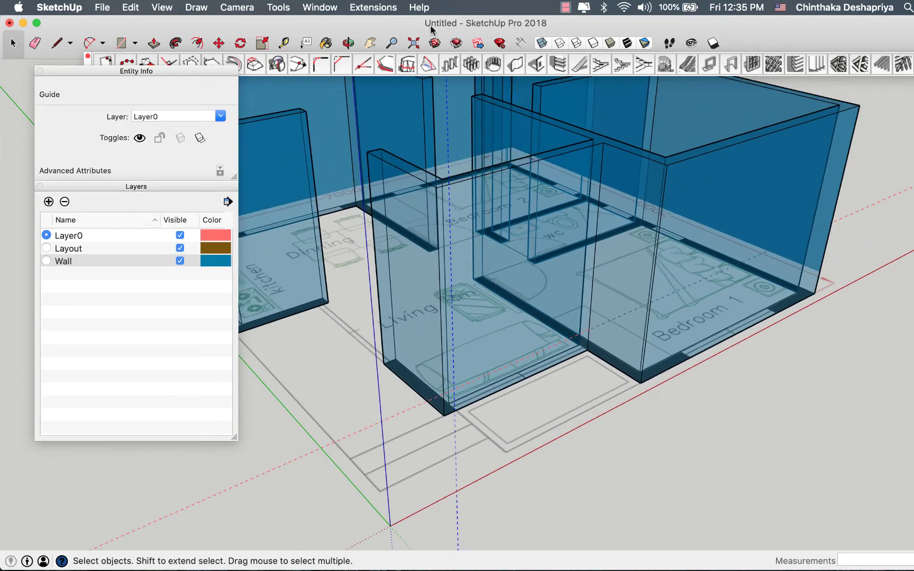
Turn X-ray off and place a guide 180 cm up the front wall
click(286, 44)
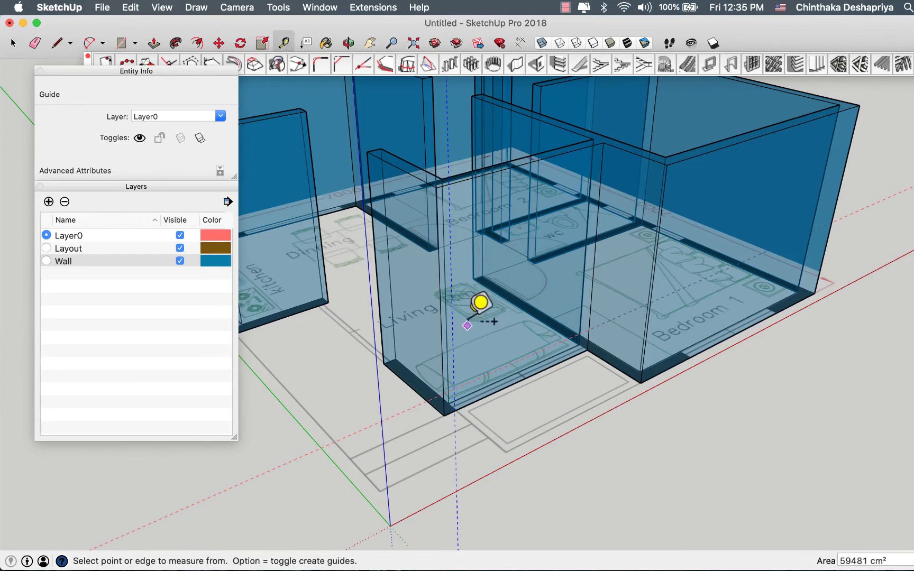
click(475, 380)
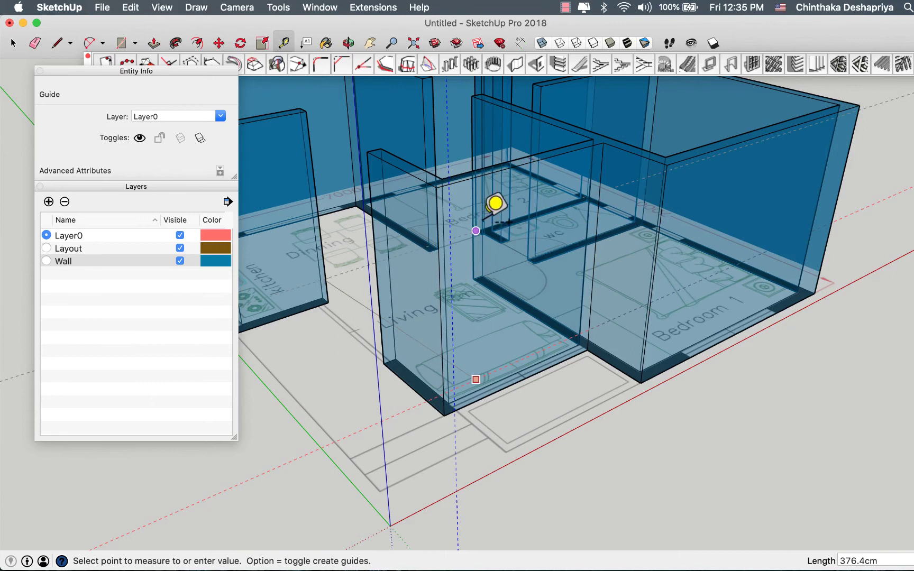
click(541, 42)
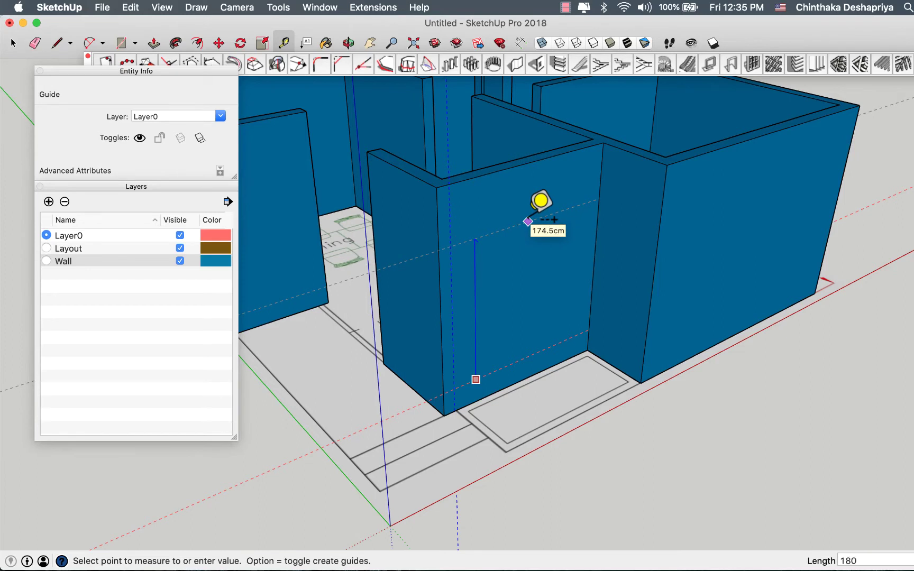
click(529, 221)
key(space)
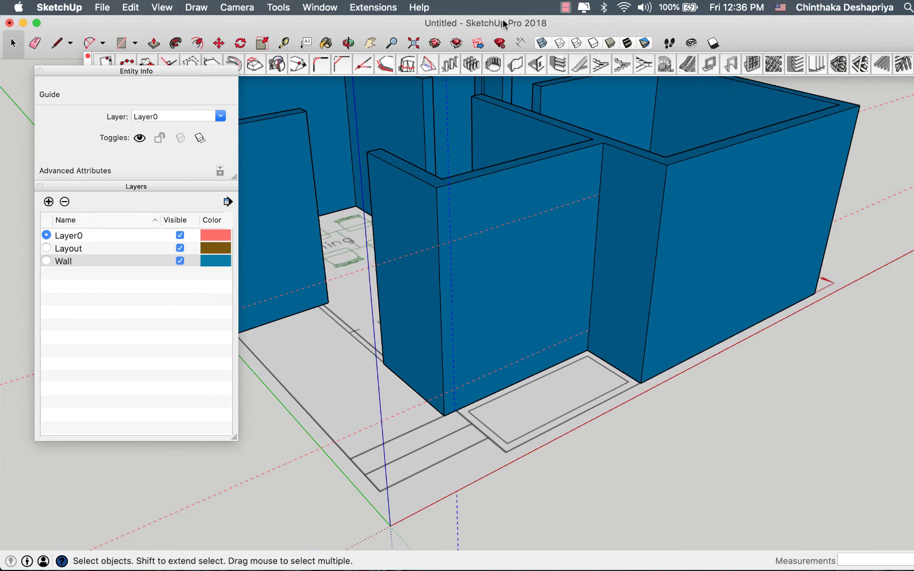
Add a guide 200 cm sideways from the vertical guide to mark the door width
click(284, 45)
click(452, 326)
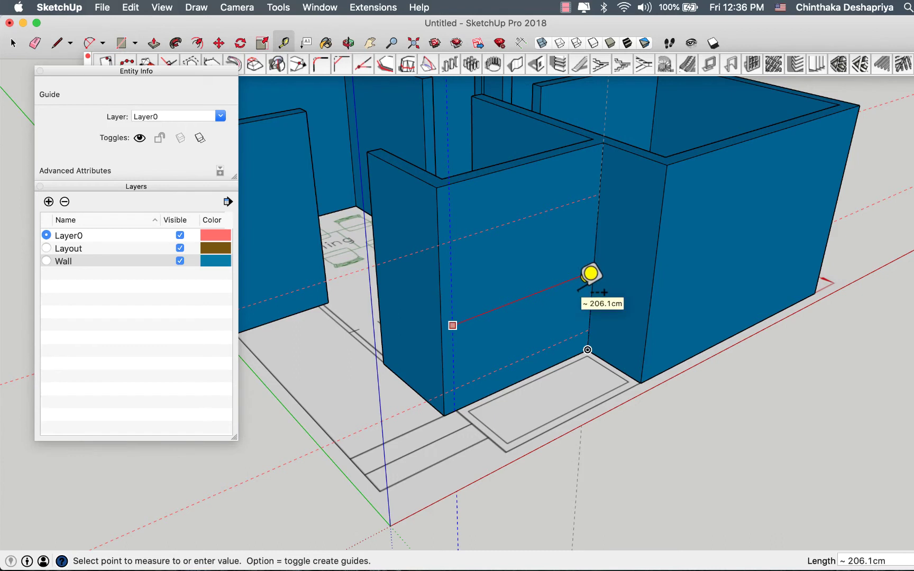
text(20)
key(Return)
key(space)
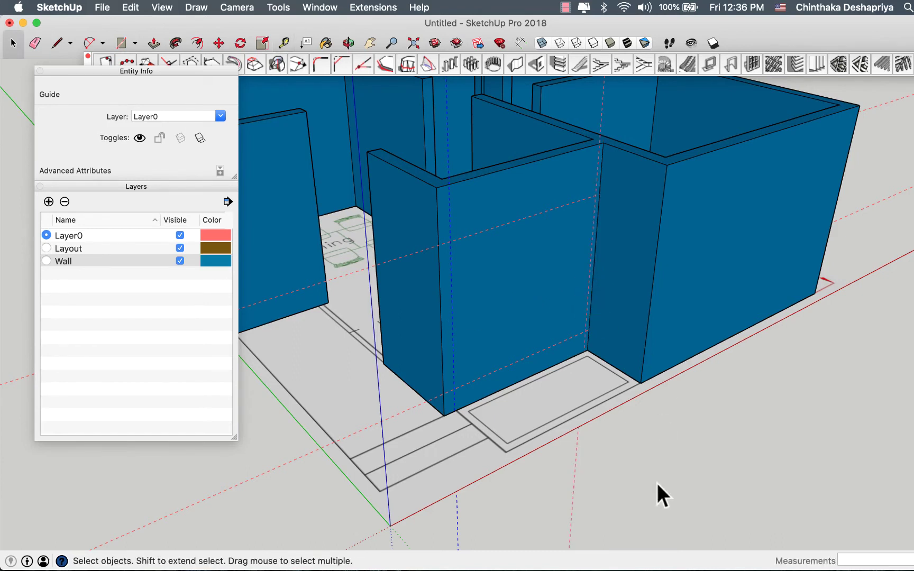
click(657, 483)
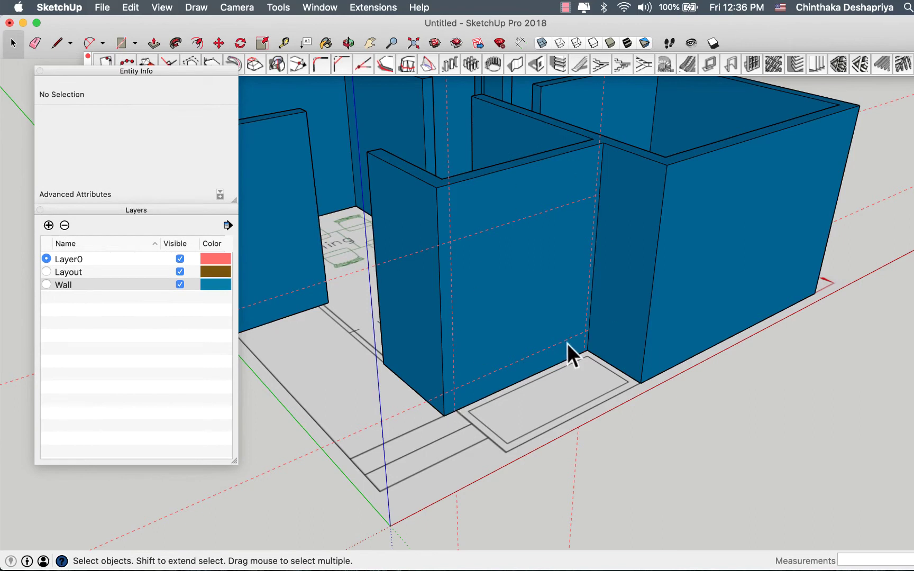
key(o)
mouse_move(582, 320)
mouse_down()
mouse_move(542, 215)
mouse_move(657, 388)
mouse_move(804, 447)
mouse_move(488, 302)
mouse_move(585, 326)
mouse_move(634, 418)
mouse_move(547, 329)
mouse_move(436, 402)
mouse_move(444, 426)
mouse_move(581, 435)
mouse_move(626, 319)
mouse_move(598, 317)
mouse_up()
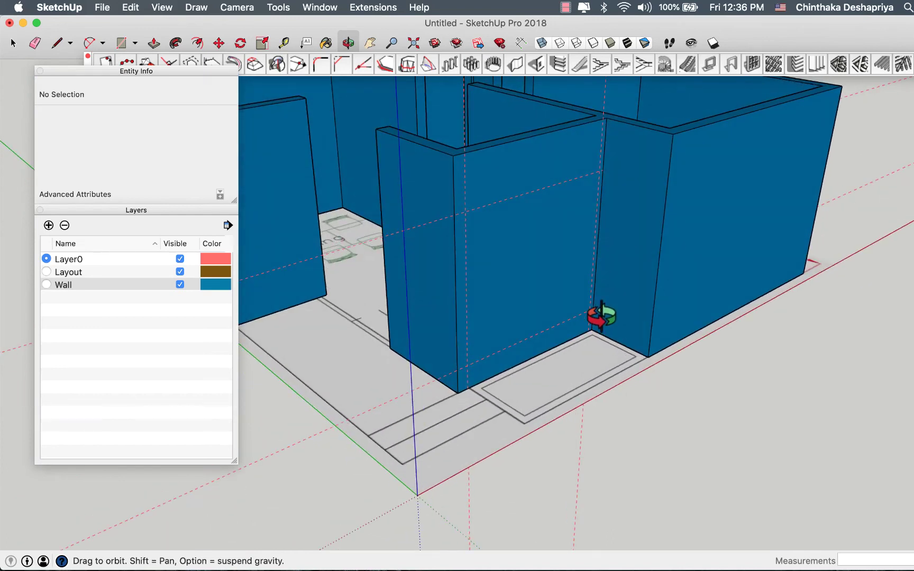
key(space)
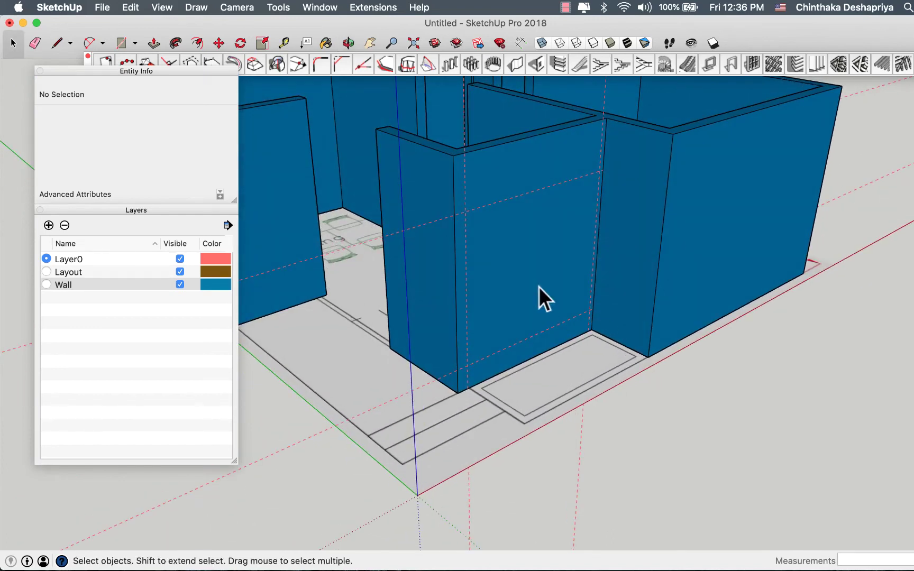
click(510, 258)
Inside the wall group, draw the 200 × 180 cm door rectangle between the guide intersections
double_click(510, 257)
click(510, 258)
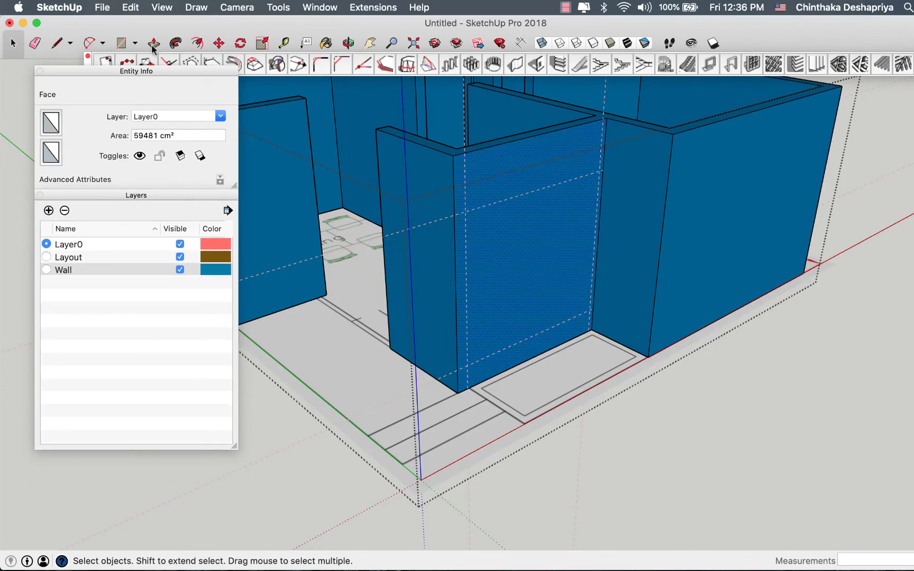
click(123, 45)
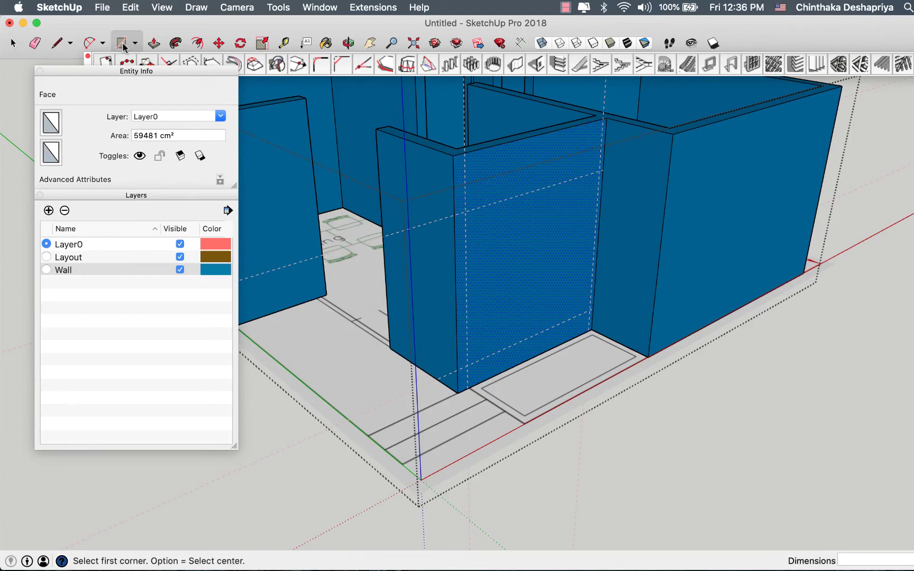
click(467, 365)
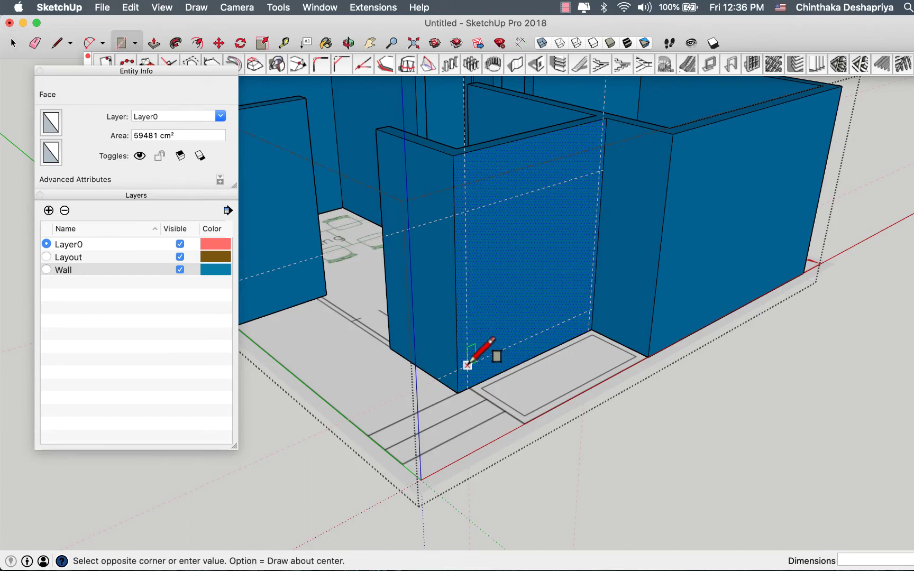
click(602, 169)
Push the door rectangle into the wall, undoing a first wrong attempt
key(p)
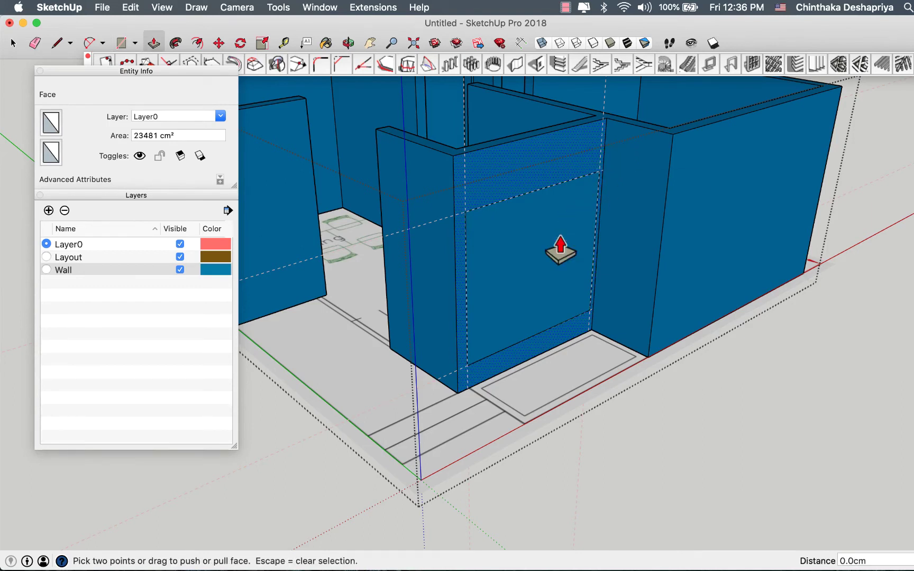
key(Escape)
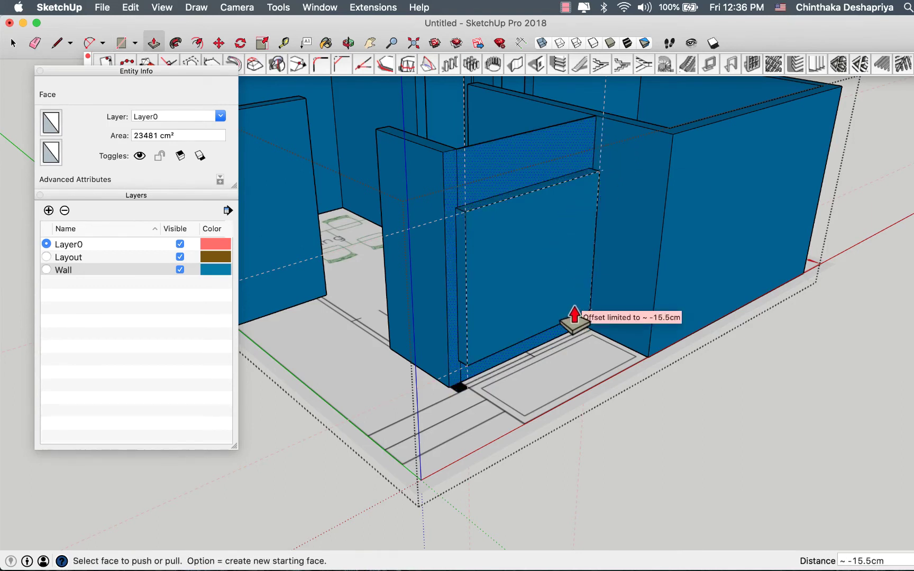
click(585, 311)
click(587, 318)
key(super+z)
scroll(580, 318, up, 5)
click(582, 320)
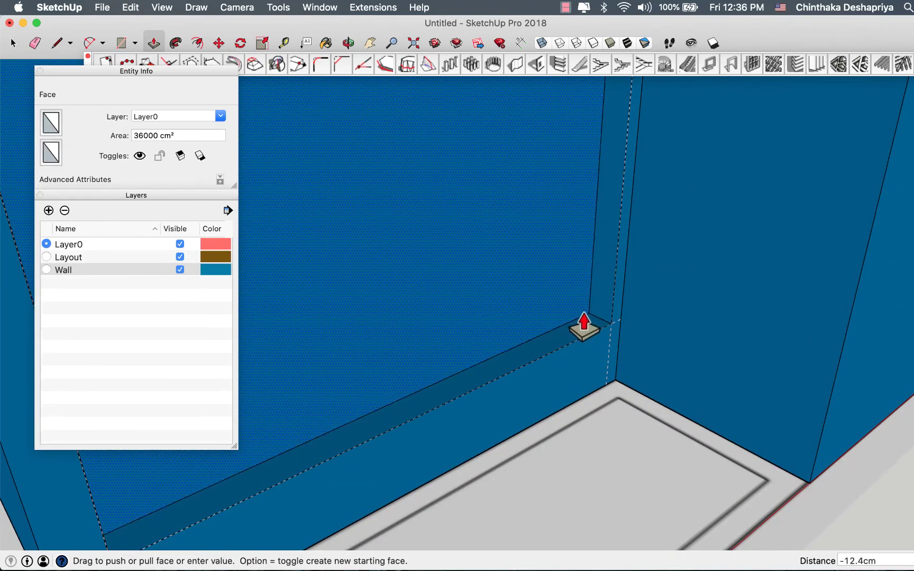
click(580, 299)
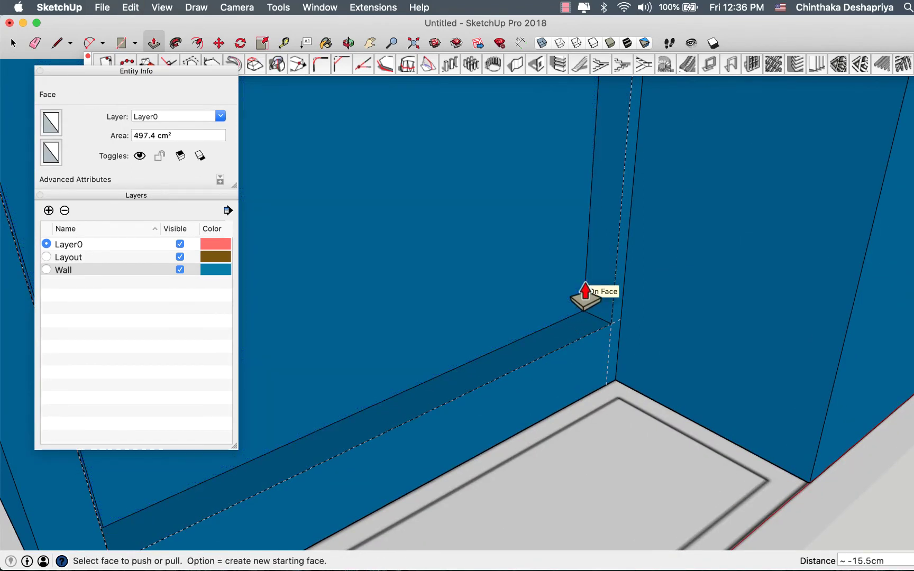
Push the door face about 15.5 cm into the wall and orbit to check the recess
click(591, 312)
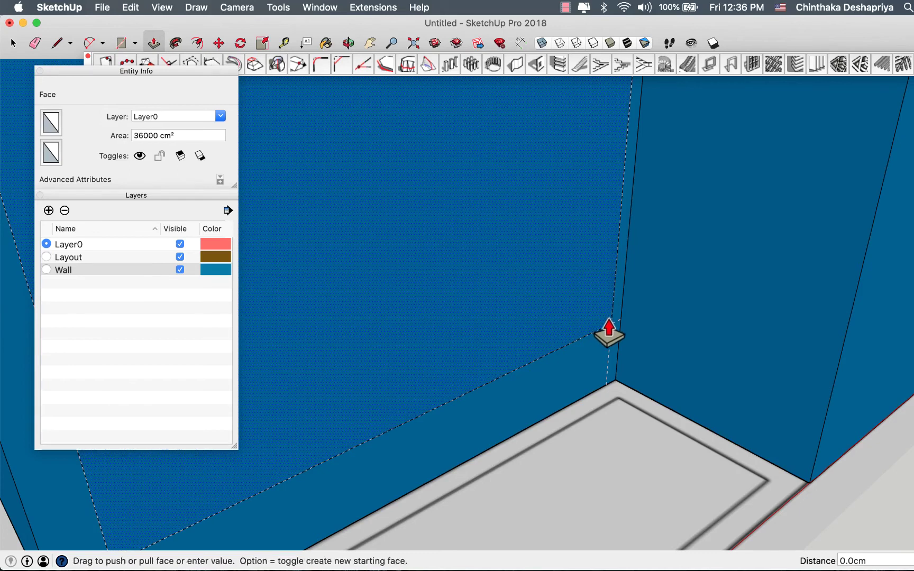
click(586, 276)
scroll(590, 279, down, 5)
key(space)
click(657, 407)
middle_drag(537, 319, 532, 315)
mouse_move(532, 316)
mouse_down()
mouse_move(781, 312)
mouse_move(792, 336)
mouse_up()
scroll(792, 336, up, 5)
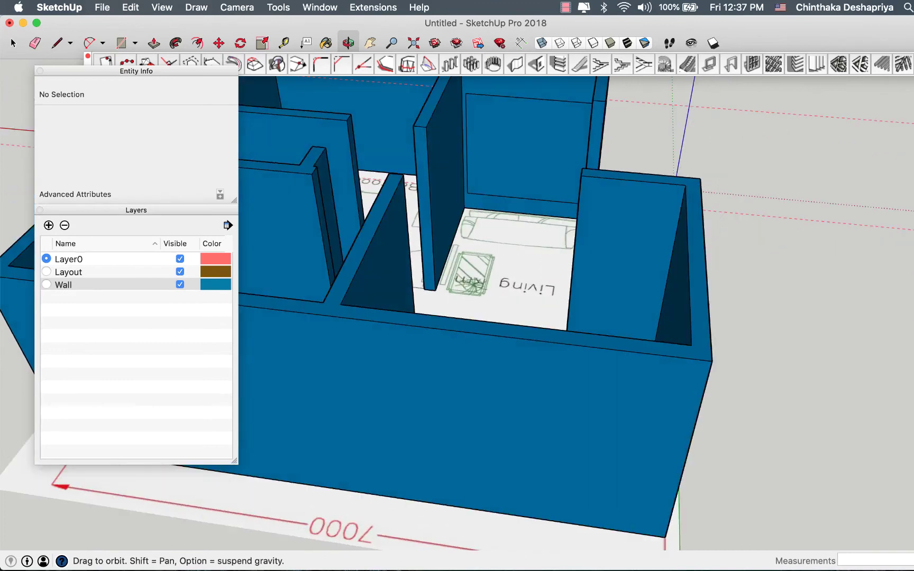
Orbit to the Dinning room's front wall and select its face
mouse_move(535, 188)
mouse_down()
mouse_move(685, 190)
mouse_move(241, 245)
mouse_up()
scroll(241, 263, up, 3)
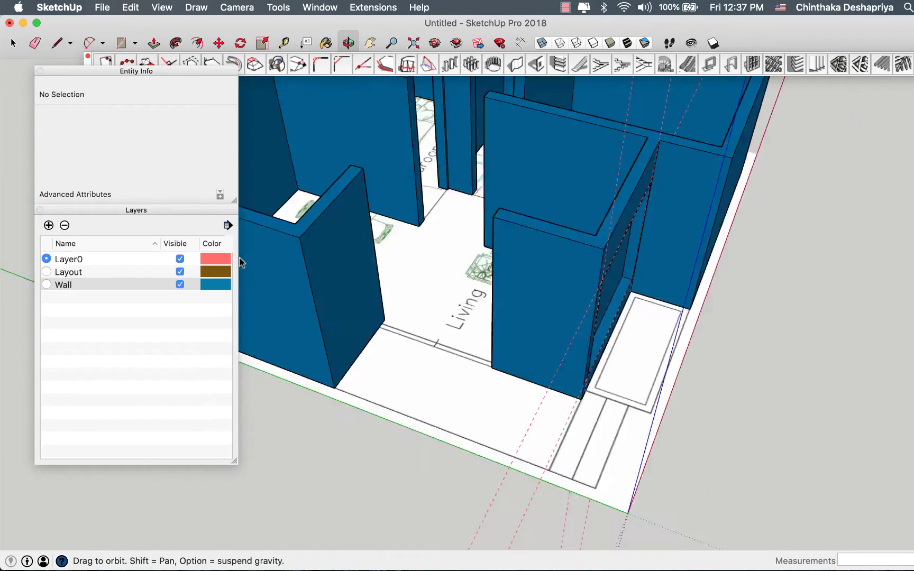
scroll(359, 271, down, 3)
mouse_move(359, 271)
mouse_down()
mouse_move(135, 281)
mouse_move(221, 361)
mouse_up()
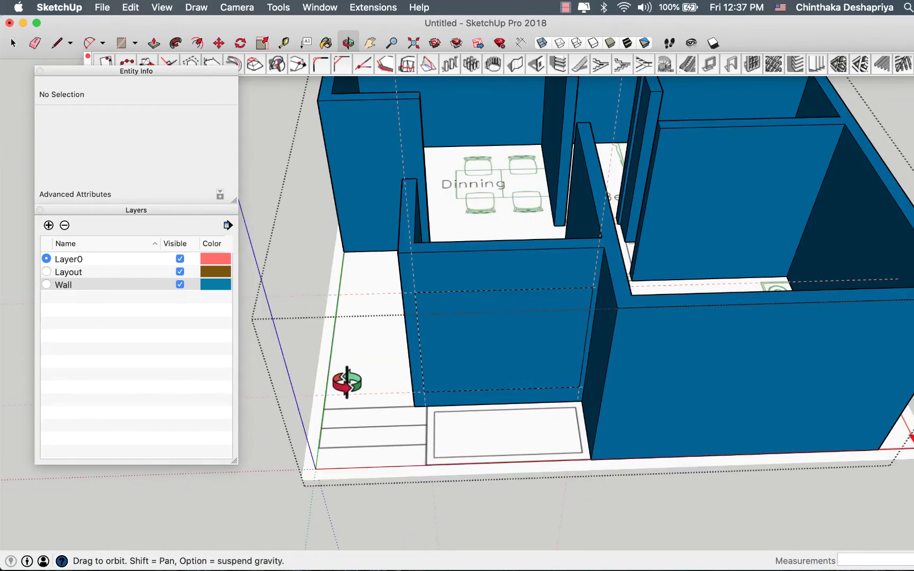
scroll(475, 352, up, 5)
key(space)
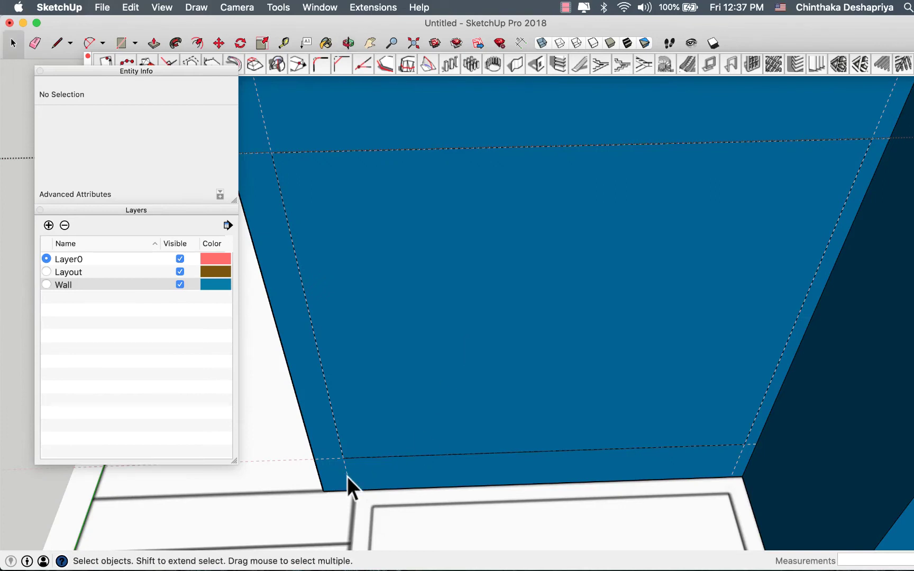
click(347, 477)
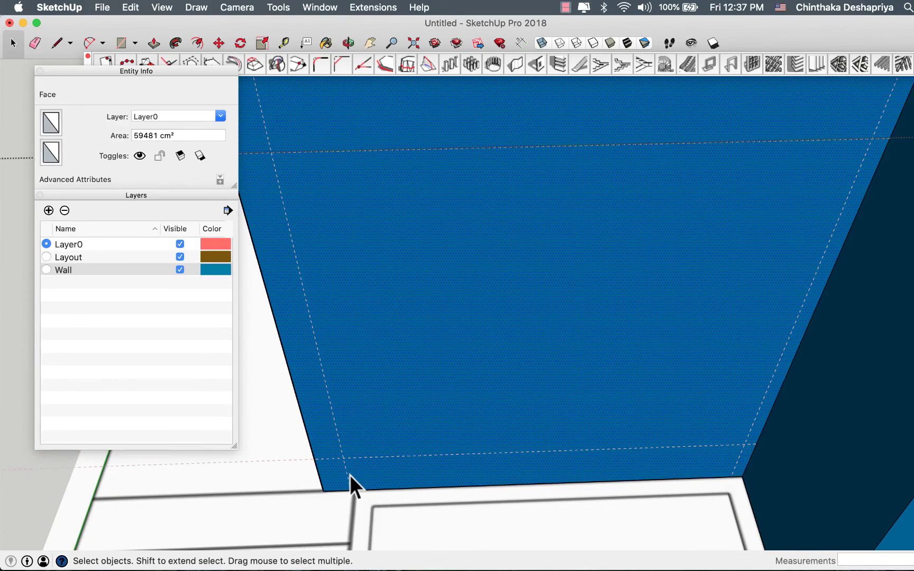
double_click(348, 479)
scroll(347, 492, down, 3)
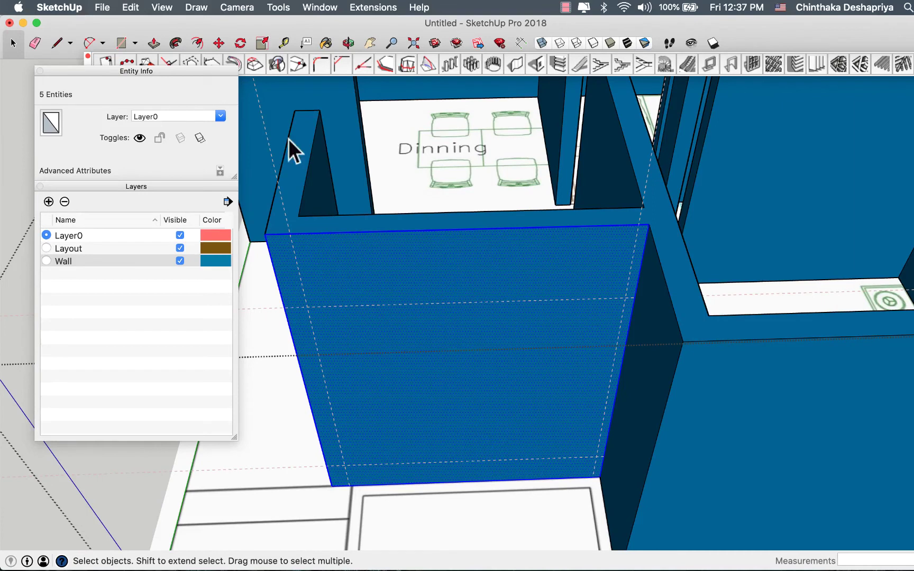
scroll(291, 307, down, 3)
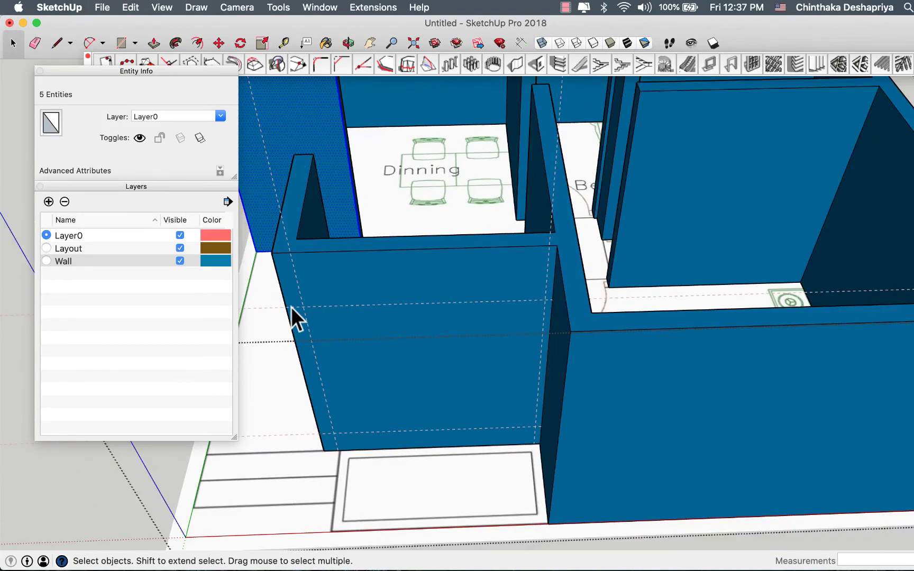
scroll(290, 307, down, 5)
click(334, 438)
scroll(334, 439, up, 5)
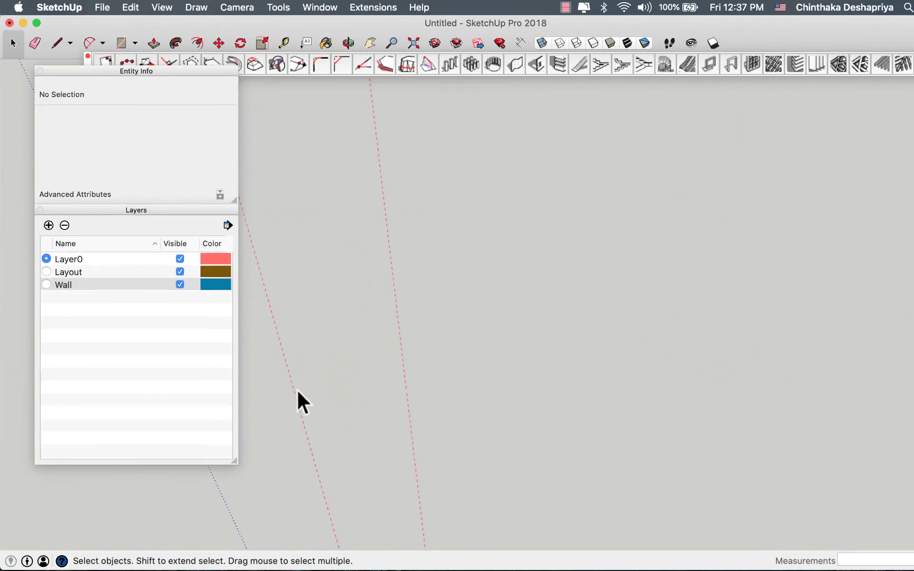
scroll(298, 402, down, 5)
Move the guide line in front of the house slightly along the red axis
key(h)
drag(345, 392, 619, 408)
scroll(508, 218, up, 5)
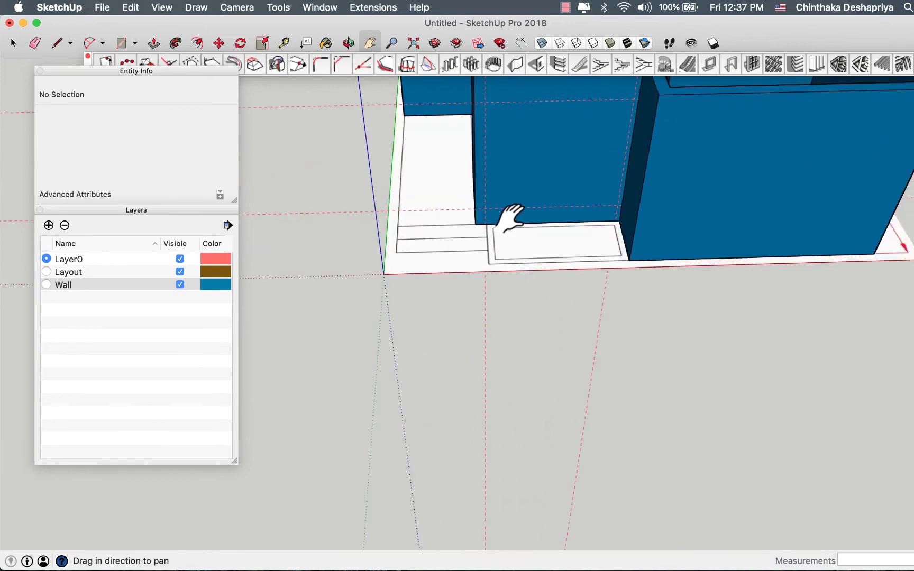
scroll(492, 217, up, 2)
key(space)
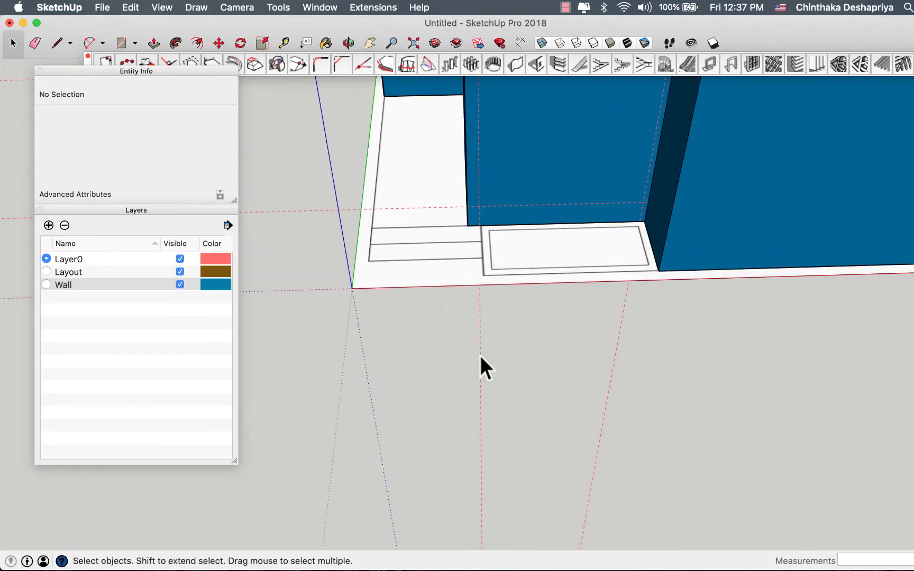
click(481, 355)
key(m)
click(481, 355)
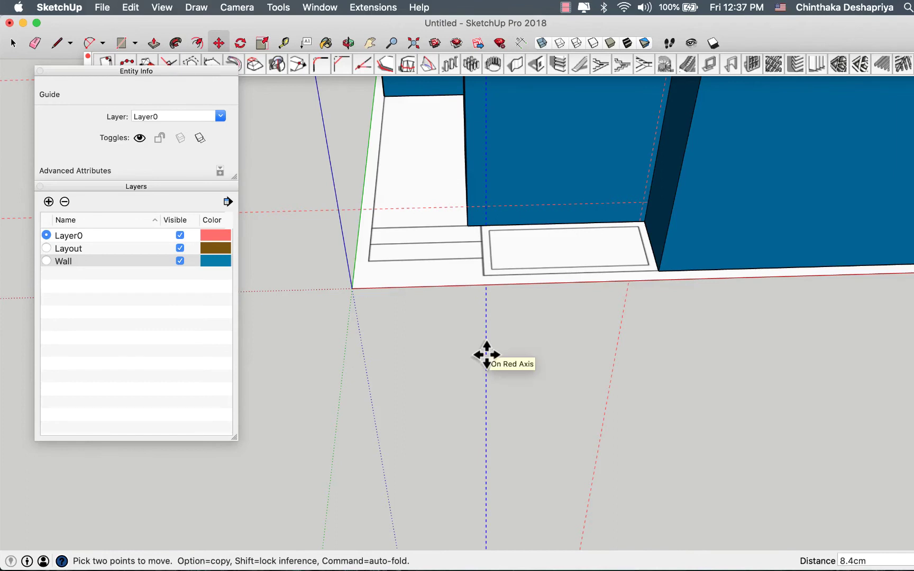
key(Return)
key(space)
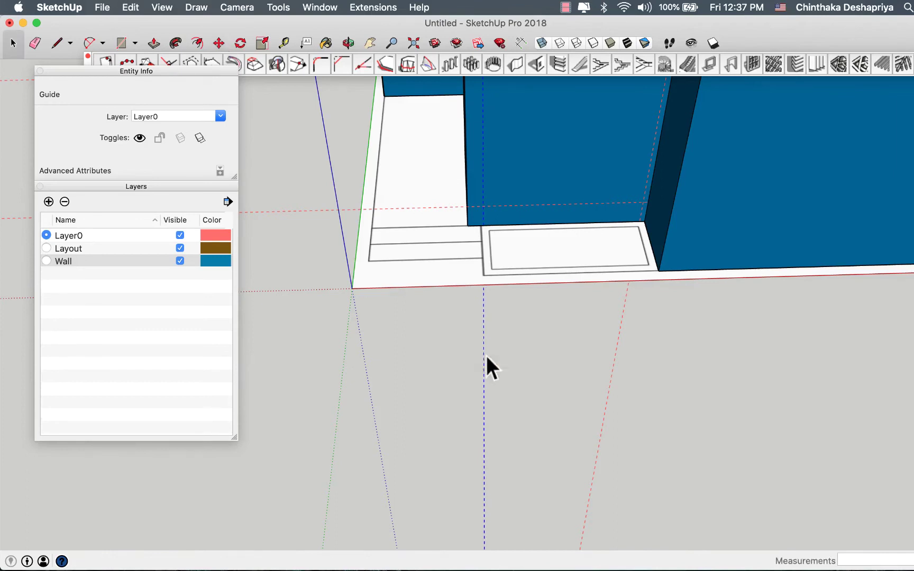
key(h)
mouse_move(488, 416)
mouse_down()
mouse_move(508, 463)
mouse_move(505, 482)
mouse_up()
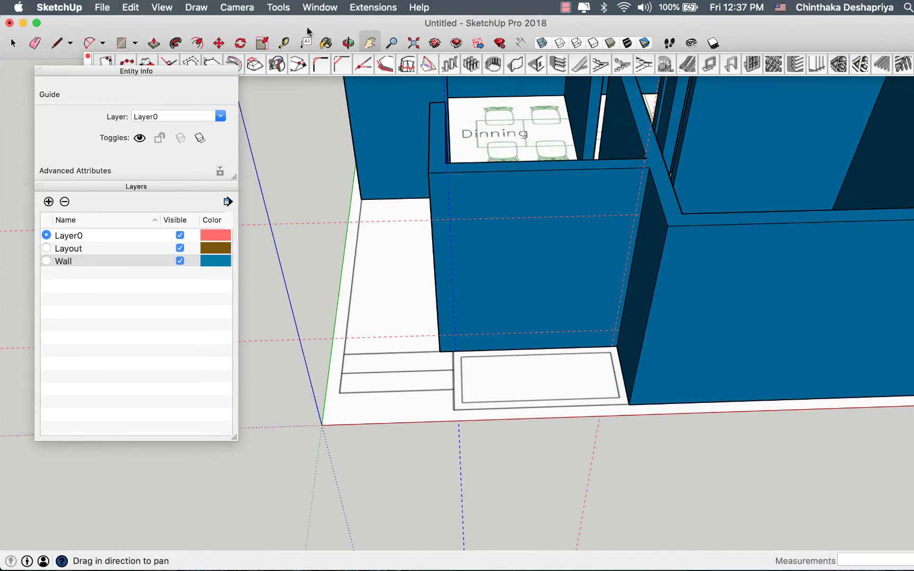
Draw the door rectangle on the Dining room's front wall face, redrawing it once
click(122, 43)
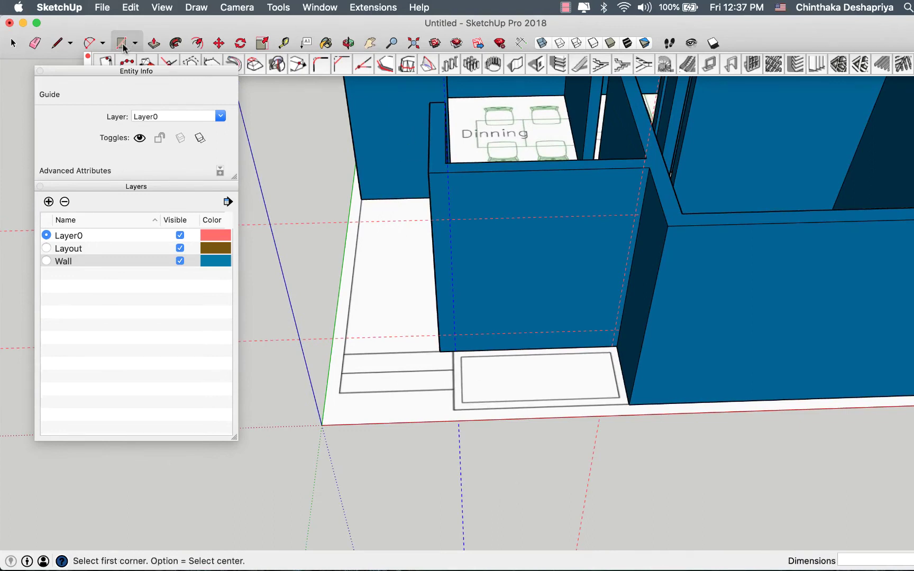
click(455, 334)
click(636, 214)
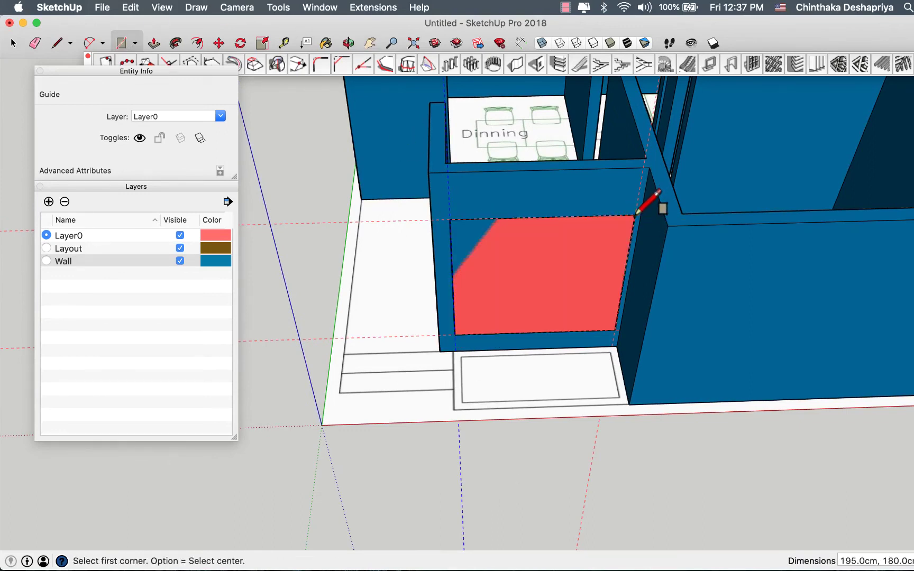
key(space)
click(581, 255)
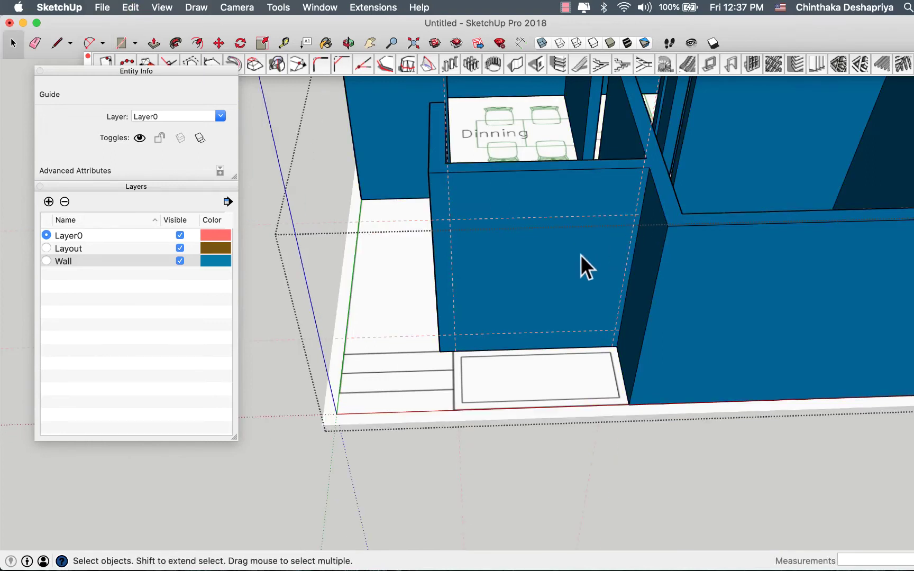
click(129, 48)
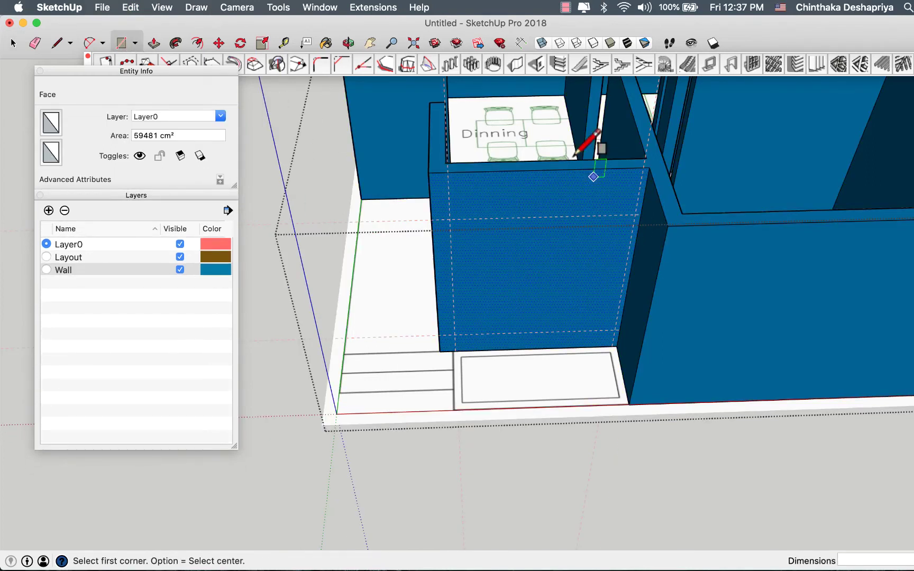
click(455, 334)
click(634, 215)
key(space)
scroll(466, 314, up, 3)
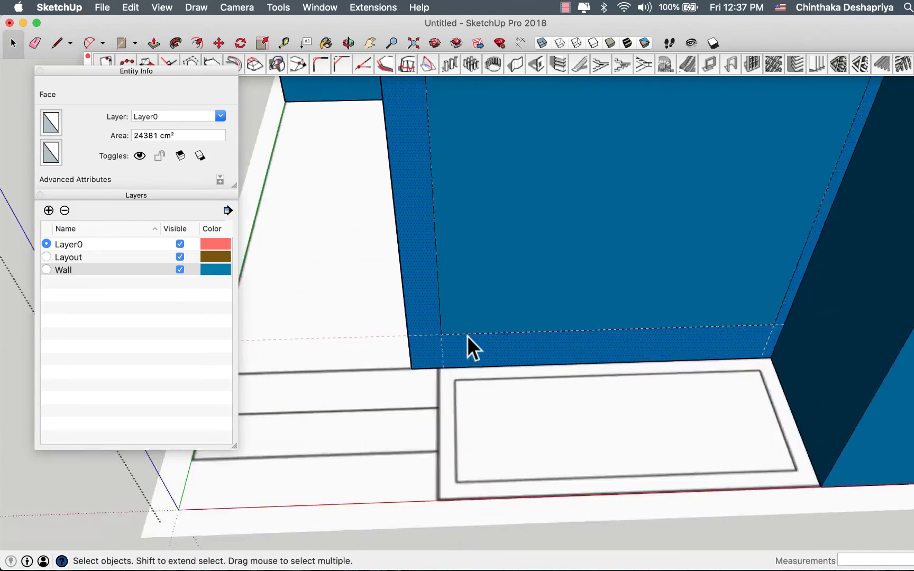
scroll(467, 336, up, 2)
Push the door rectangle through the wall to open a doorway into the Living room
key(p)
drag(445, 337, 424, 323)
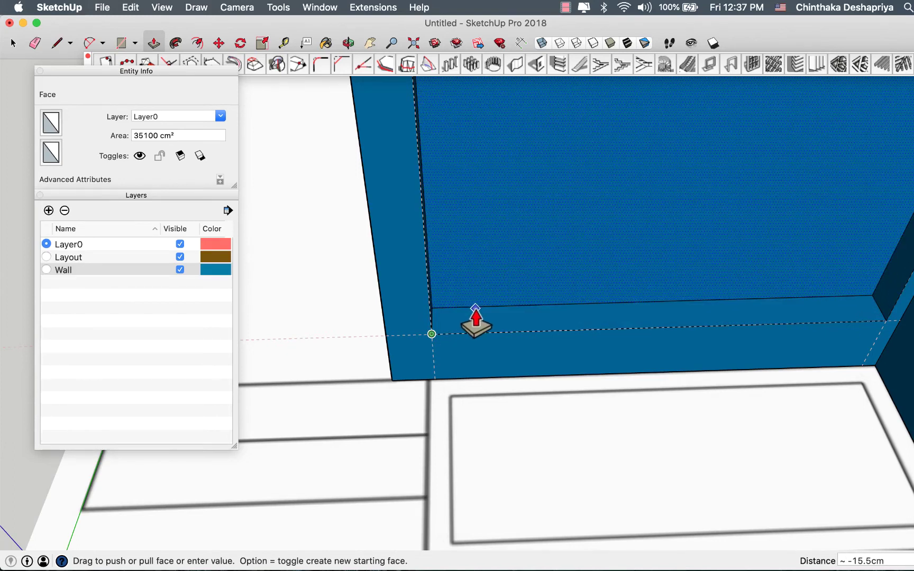
drag(435, 325, 475, 324)
scroll(471, 323, down, 5)
key(space)
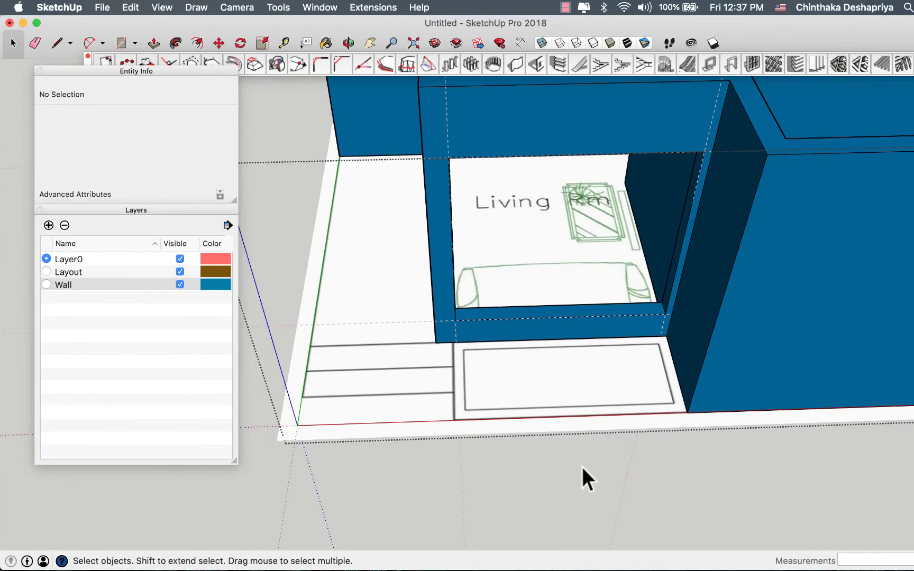
mouse_move(582, 465)
middle_down()
mouse_move(604, 309)
mouse_move(780, 210)
mouse_move(562, 224)
mouse_move(450, 310)
mouse_move(757, 291)
mouse_move(598, 237)
mouse_move(892, 369)
mouse_move(786, 376)
mouse_move(868, 382)
mouse_move(836, 388)
middle_up()
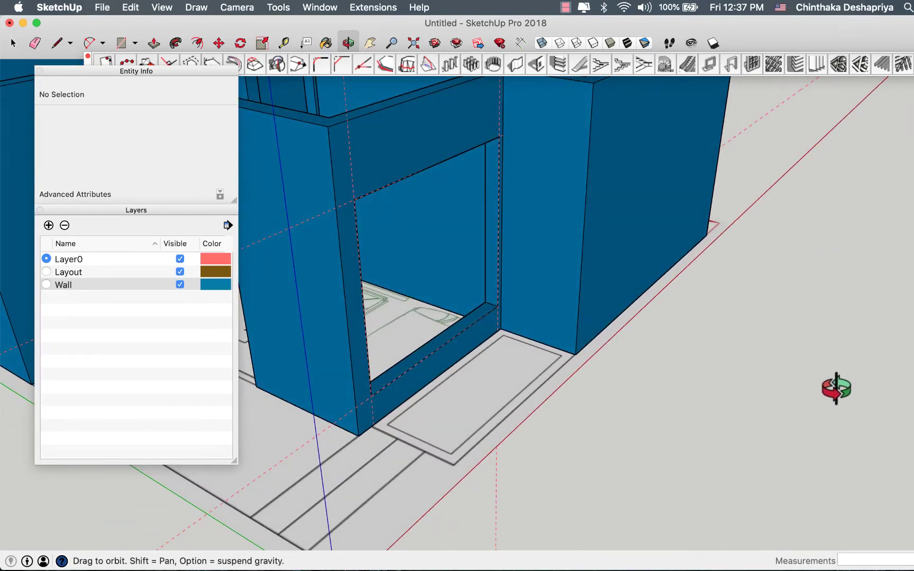
key(h)
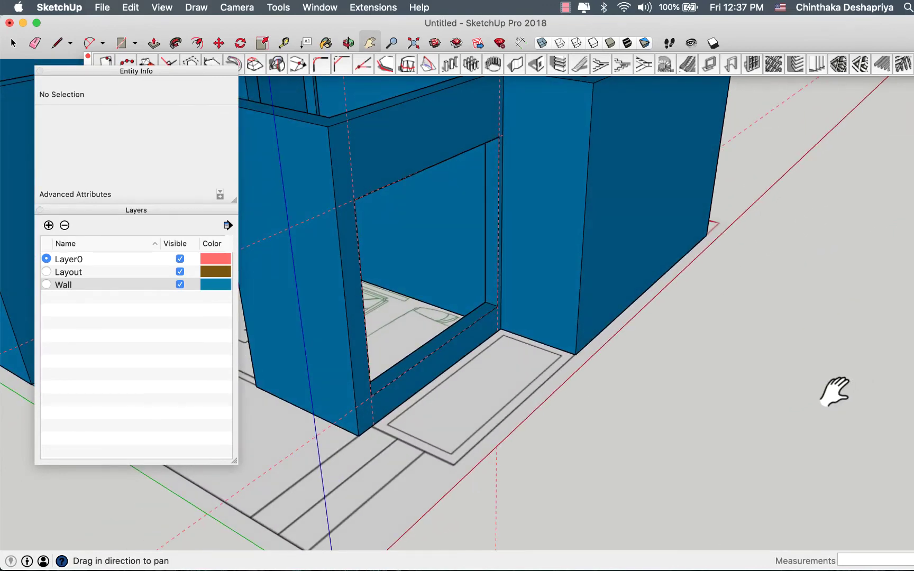
mouse_move(612, 418)
middle_down()
mouse_move(731, 406)
mouse_move(663, 413)
middle_up()
key(o)
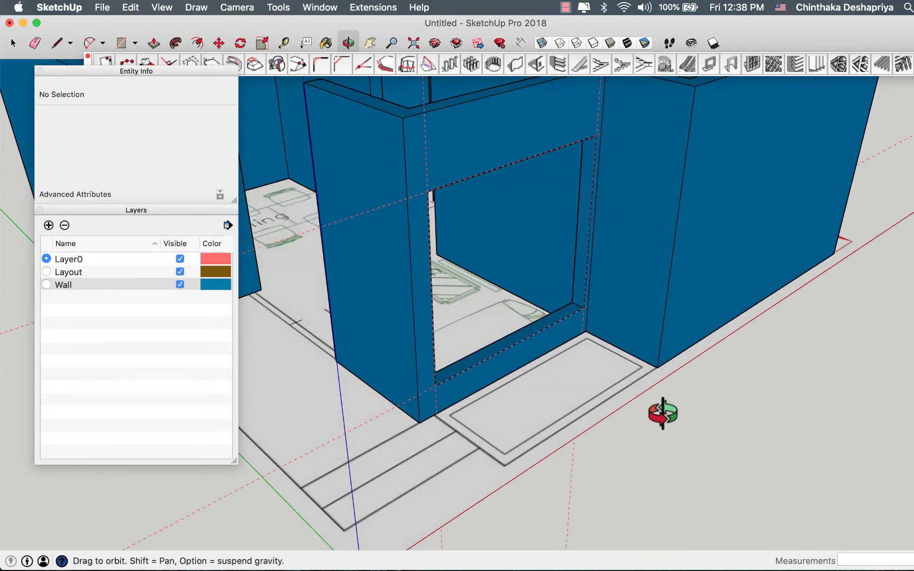
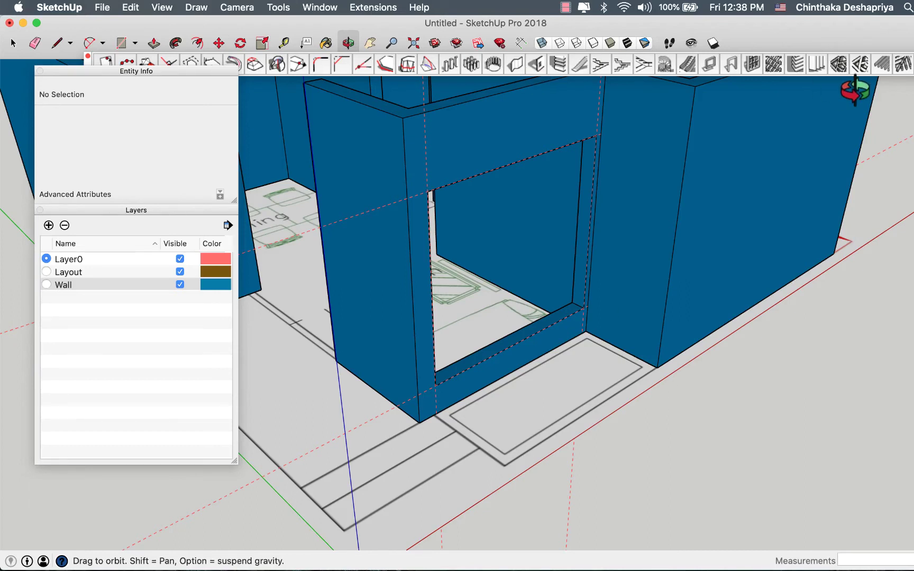
Undo the previously cut wall opening
key(super+z)
key(super+z)
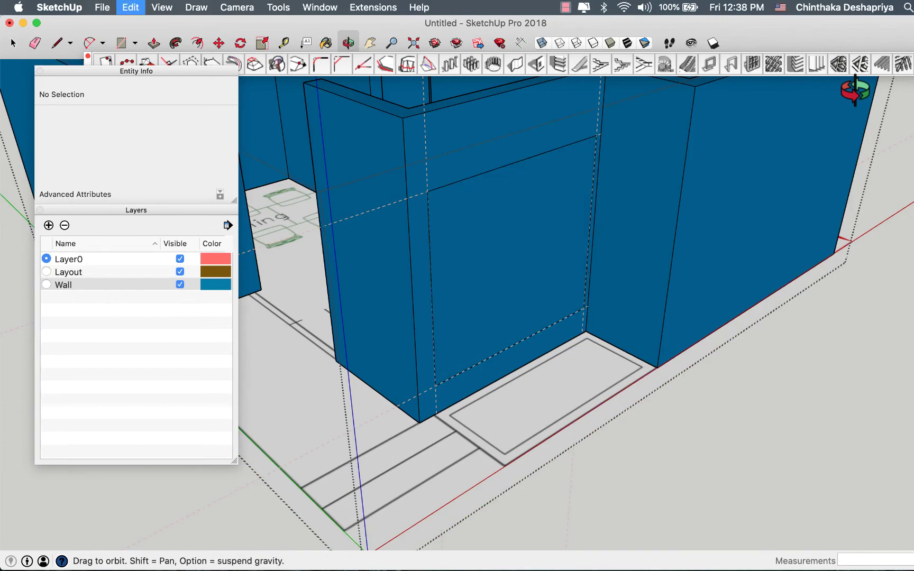
key(space)
key(super+z)
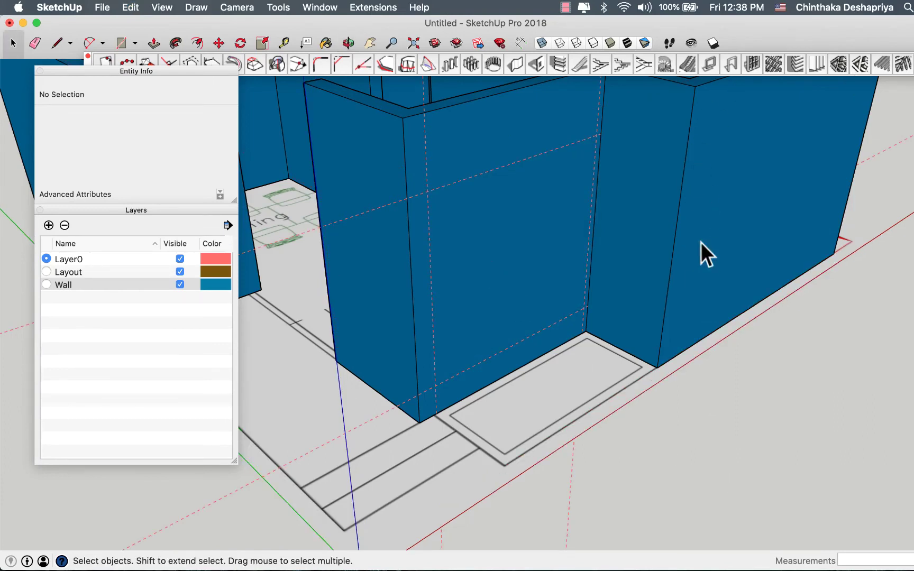
Cut a 200 cm wide, 180 cm high opening at the blue wall's base with 1001bit
click(540, 65)
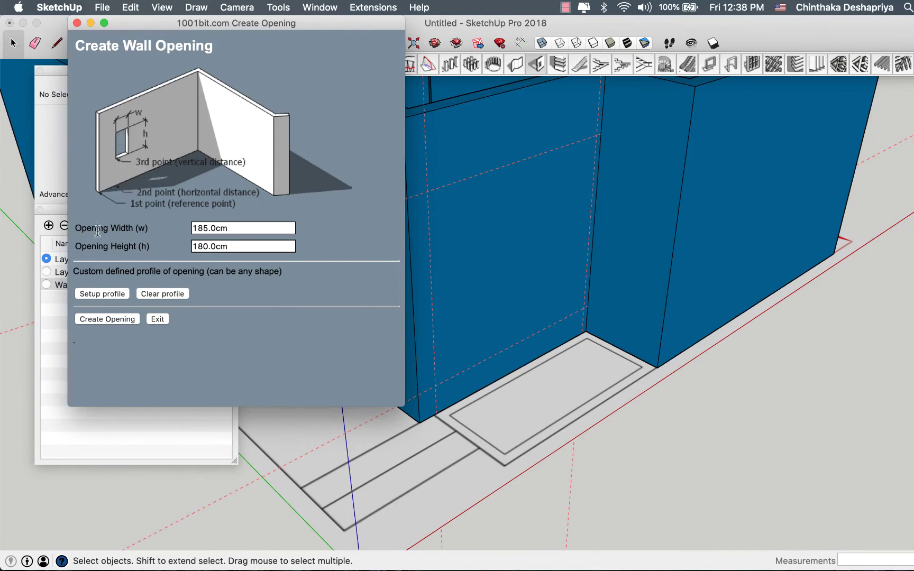
drag(230, 228, 151, 227)
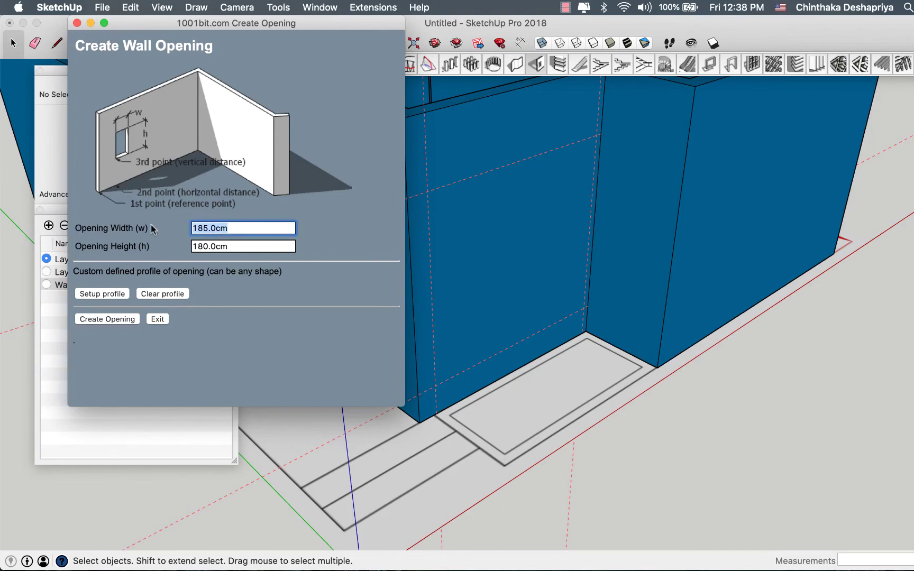
text(200)
drag(228, 247, 130, 241)
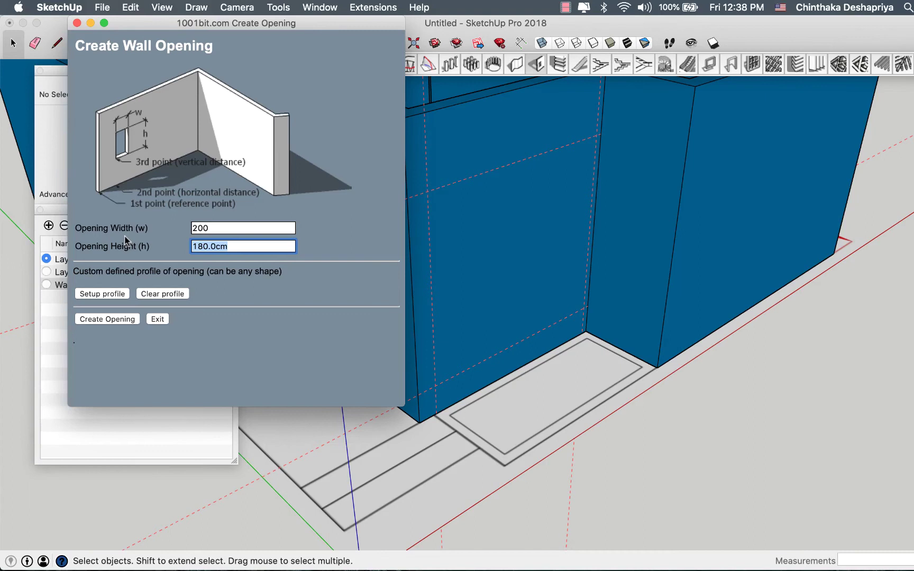
click(118, 319)
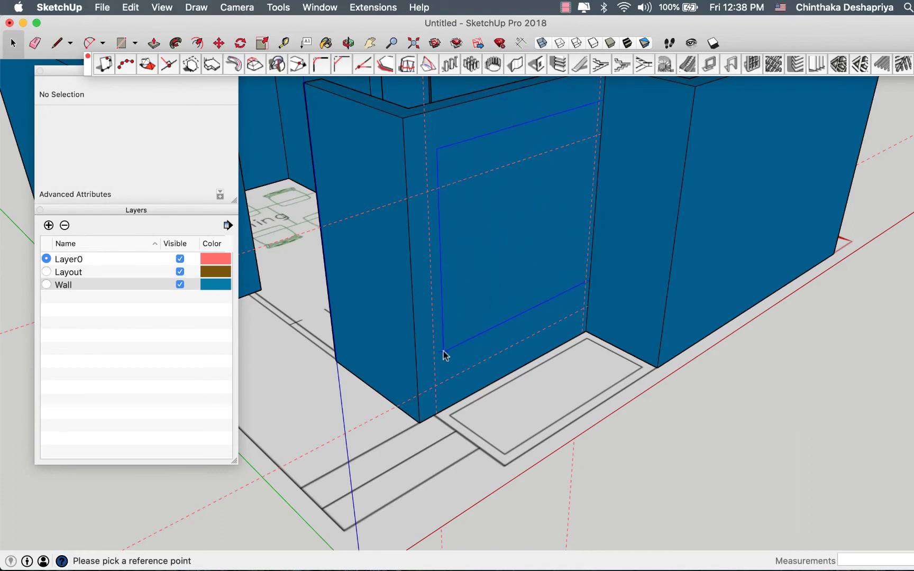
click(437, 387)
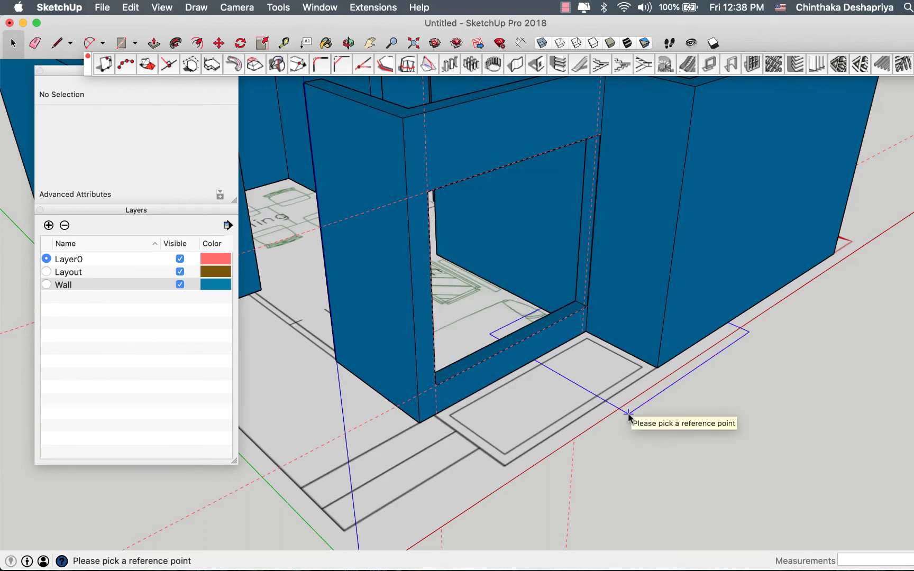
middle_drag(760, 327, 368, 317)
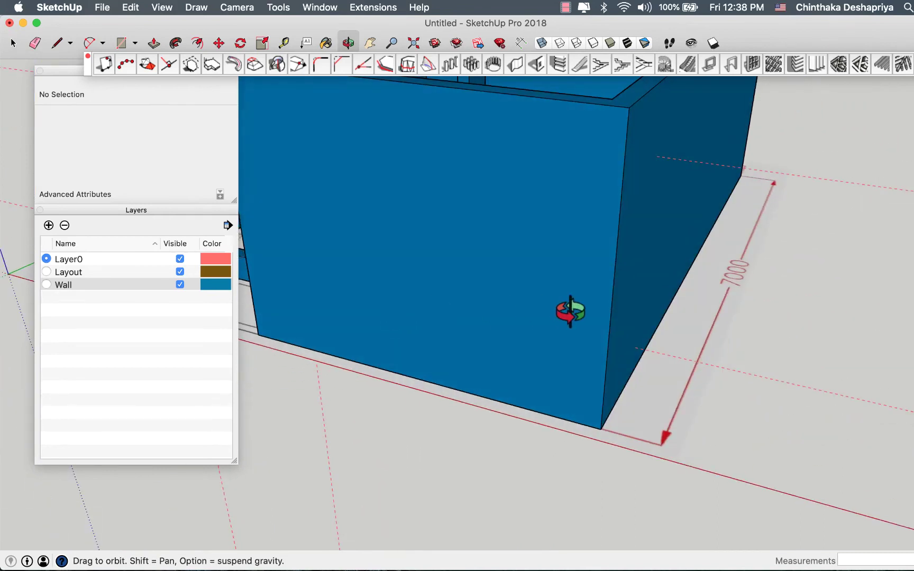
Turn on X-ray and place a tape-measure guide from the wall edge
drag(368, 316, 364, 339)
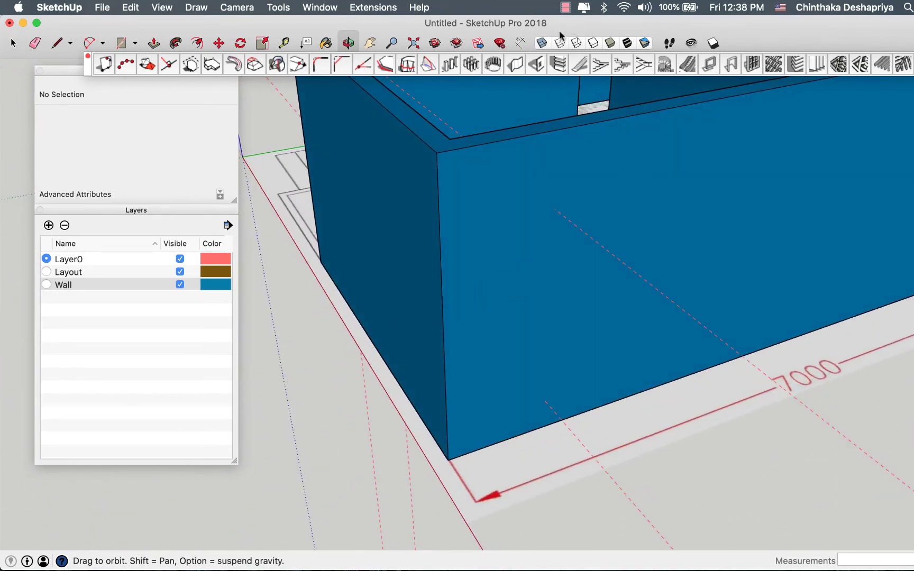
click(542, 44)
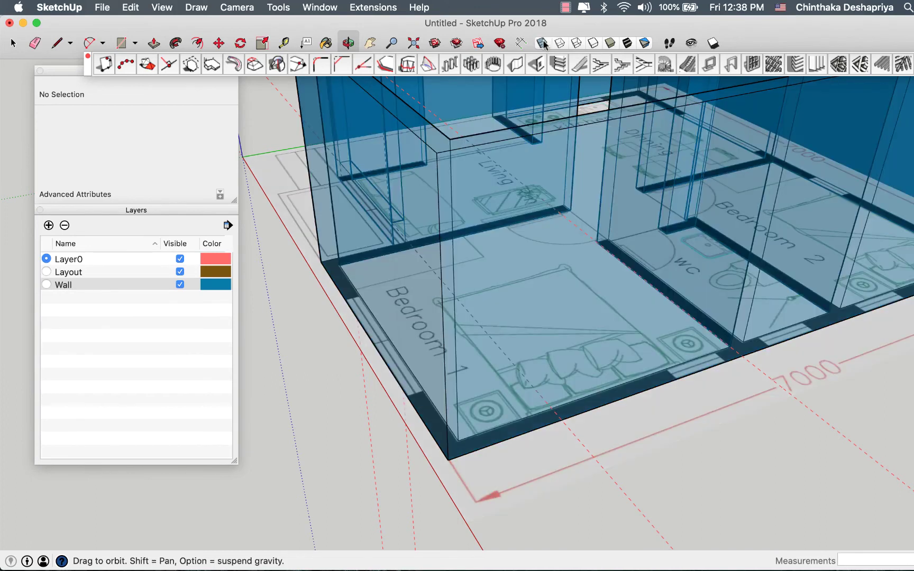
drag(445, 258, 754, 353)
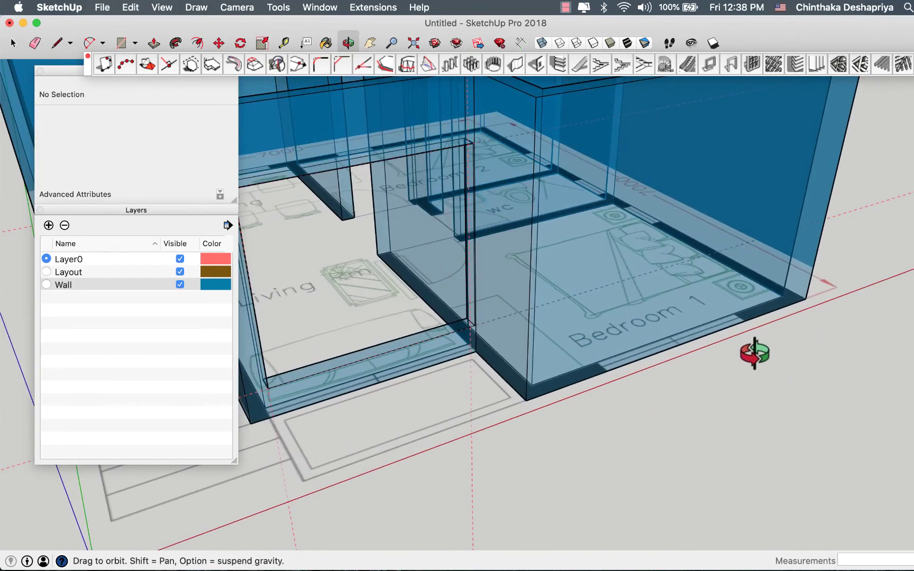
click(284, 43)
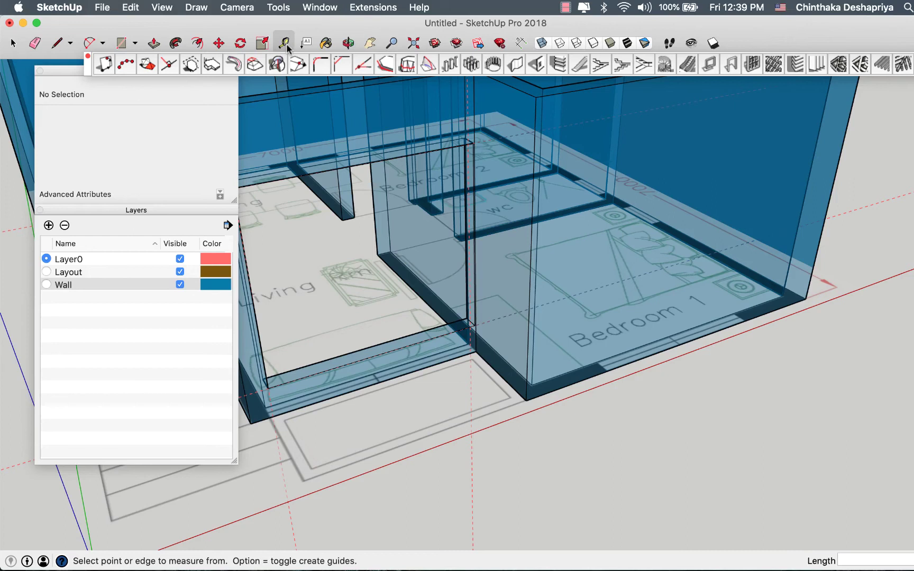
click(583, 380)
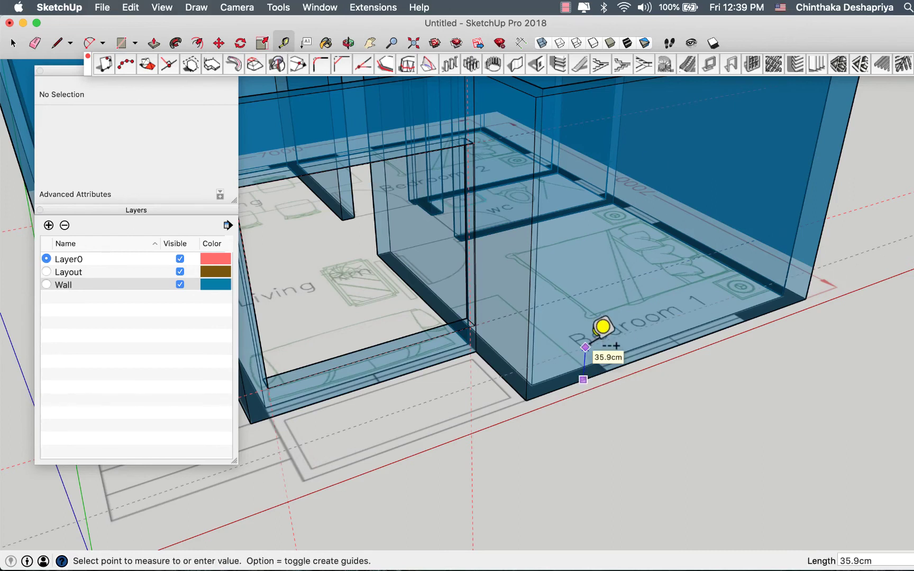
key(Return)
key(space)
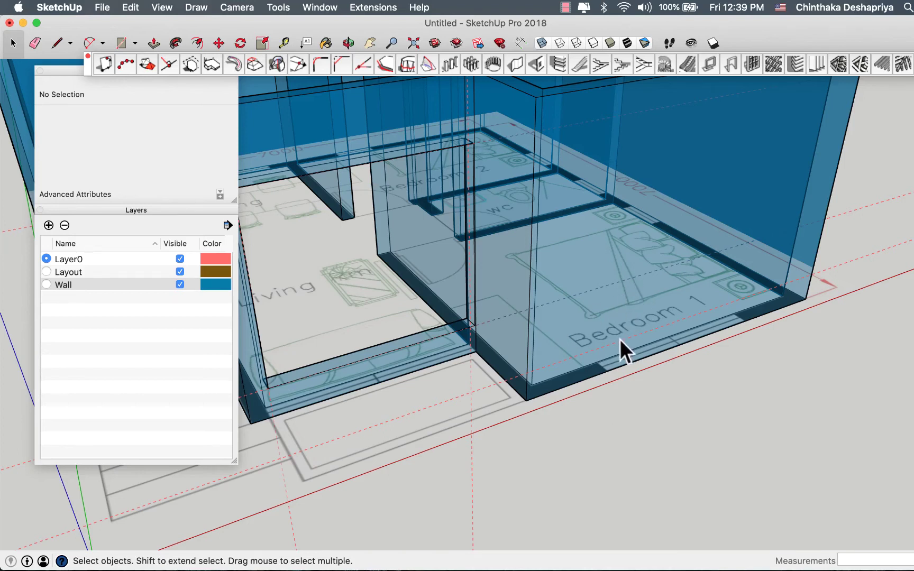
Measure offsets near the Bedroom 1 corner and up from its outer wall edge
mouse_move(765, 322)
middle_down()
mouse_move(565, 320)
mouse_move(726, 312)
mouse_move(529, 328)
mouse_move(402, 350)
mouse_move(526, 337)
middle_up()
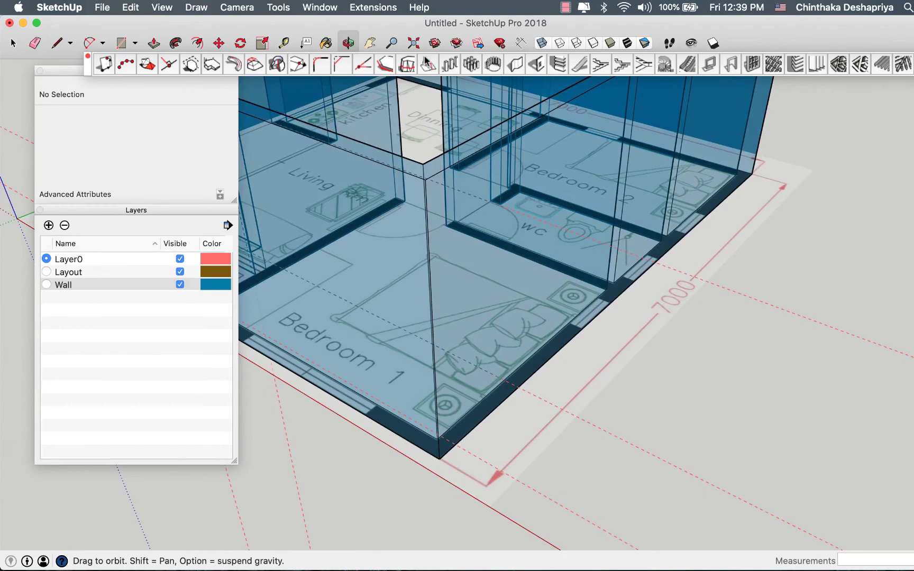
click(284, 43)
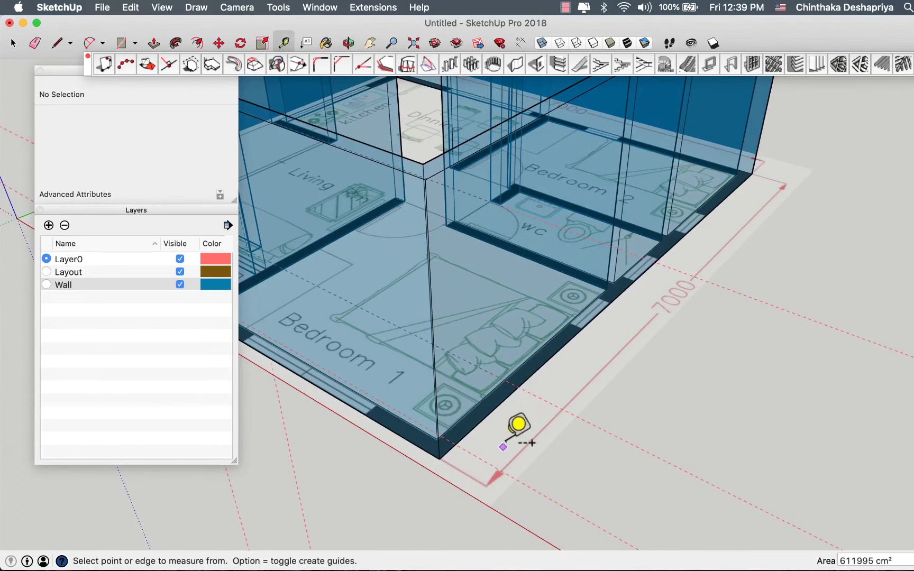
click(481, 421)
click(440, 431)
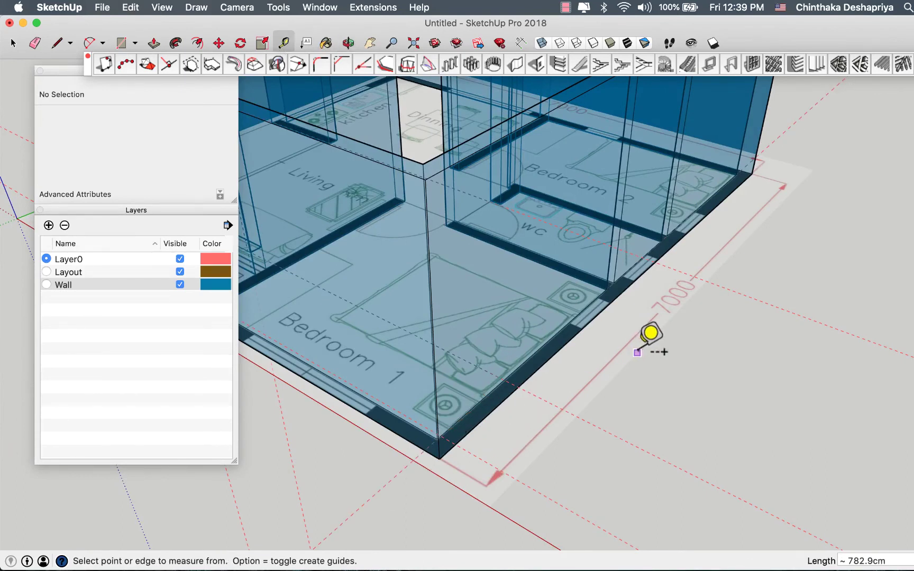
click(491, 412)
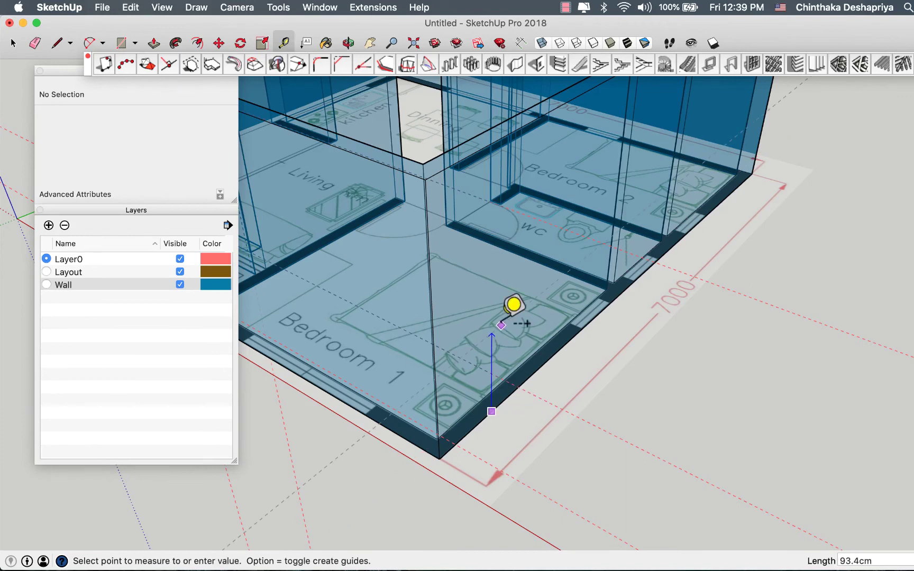
click(513, 305)
Start a measurement on the opposite wall edge, then cancel it
key(space)
mouse_move(541, 347)
middle_down()
mouse_move(607, 369)
mouse_move(520, 376)
mouse_move(320, 345)
mouse_move(286, 314)
middle_up()
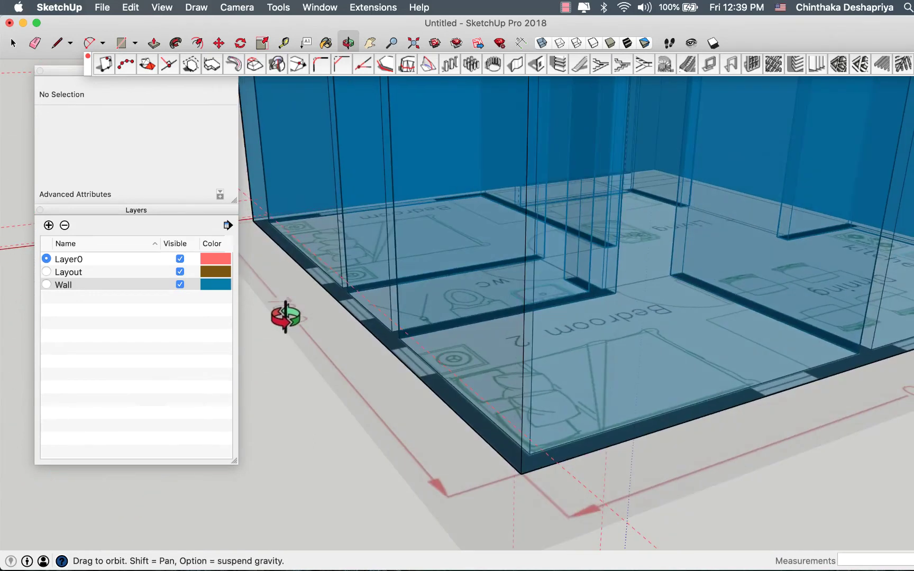
click(284, 44)
click(665, 429)
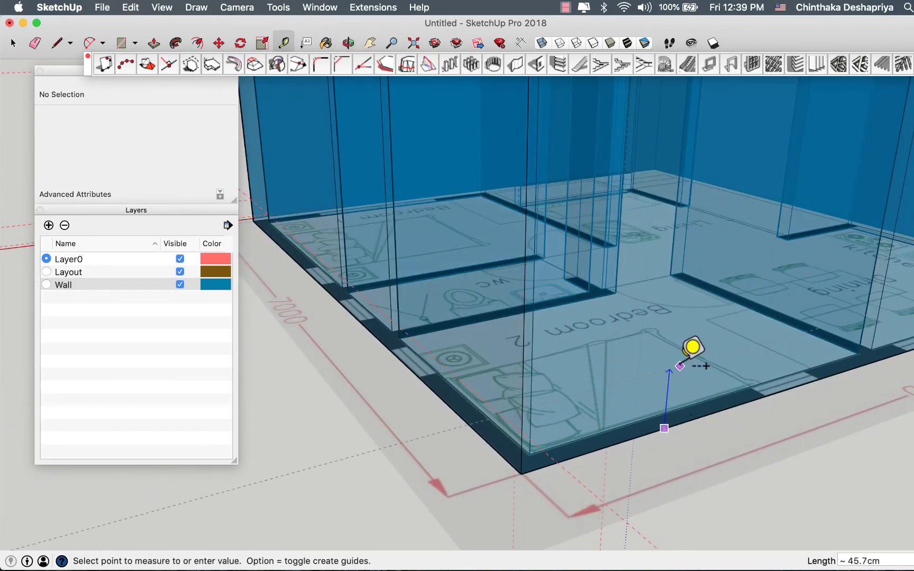
key(Escape)
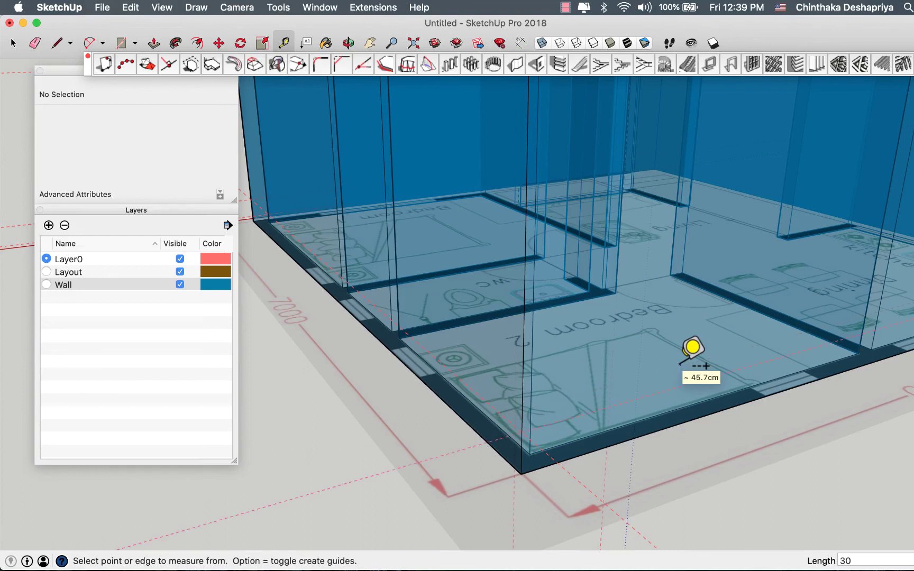
key(space)
mouse_move(712, 400)
middle_down()
mouse_move(602, 412)
mouse_move(474, 286)
mouse_move(768, 332)
mouse_move(581, 376)
mouse_move(792, 373)
mouse_move(716, 400)
middle_up()
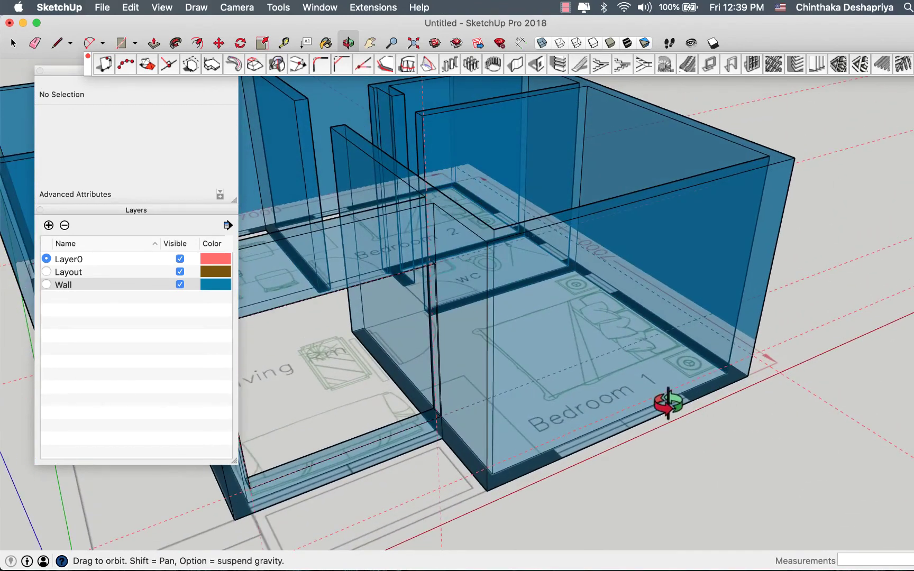
click(543, 43)
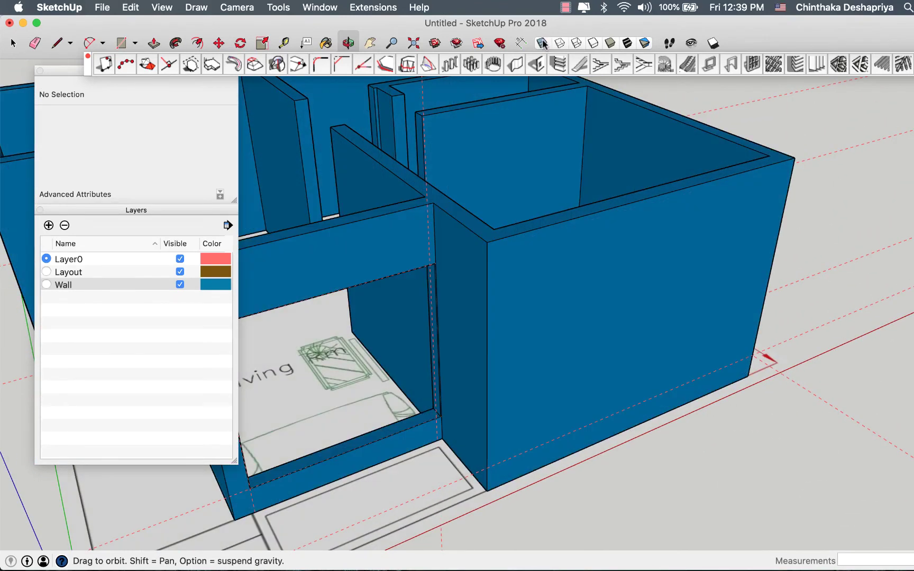
click(538, 65)
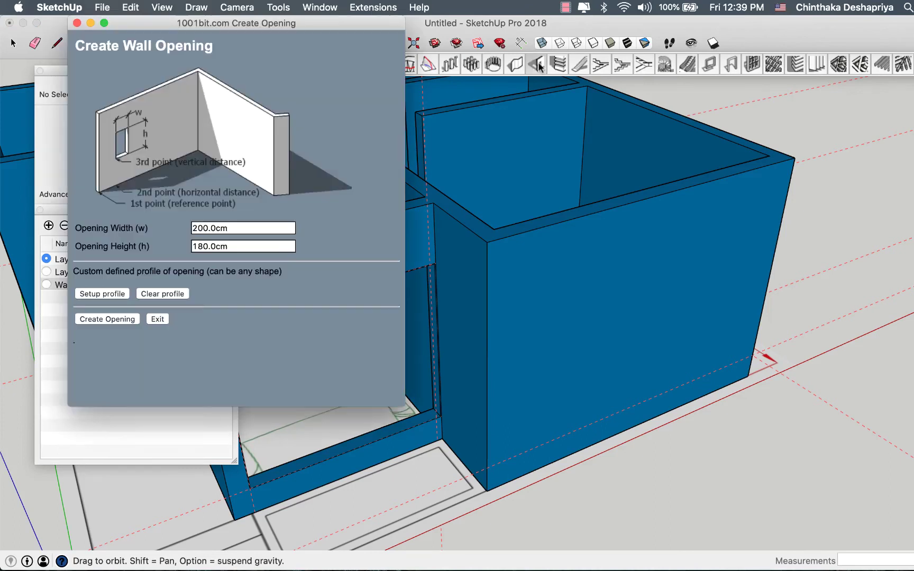
click(97, 320)
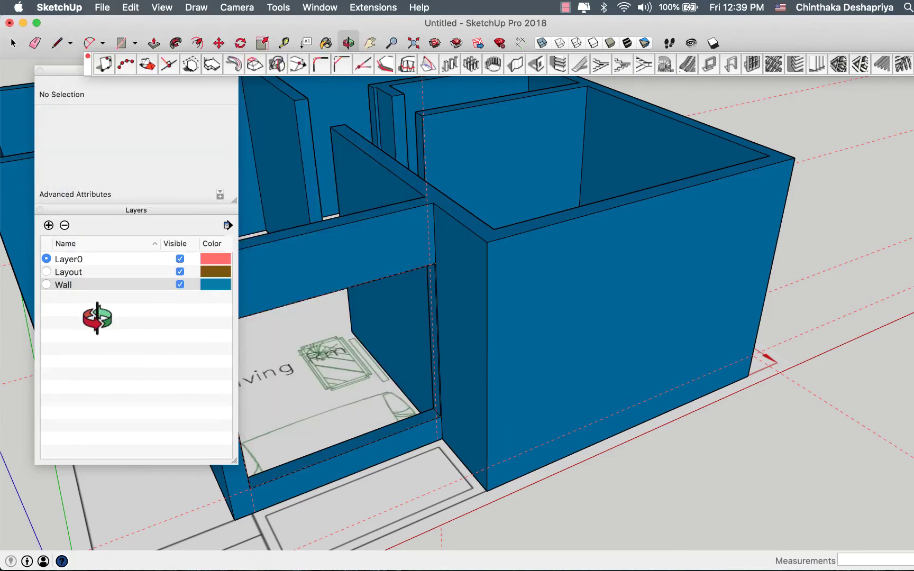
click(563, 437)
mouse_move(751, 326)
middle_down()
mouse_move(543, 312)
mouse_move(558, 243)
middle_up()
click(543, 44)
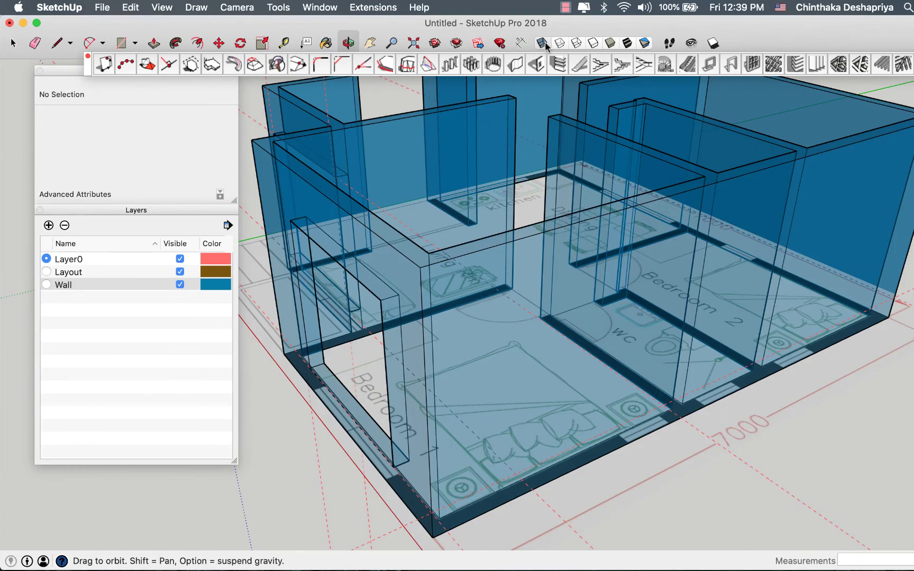
click(543, 44)
mouse_move(639, 150)
mouse_down()
mouse_move(418, 178)
mouse_move(422, 224)
mouse_up()
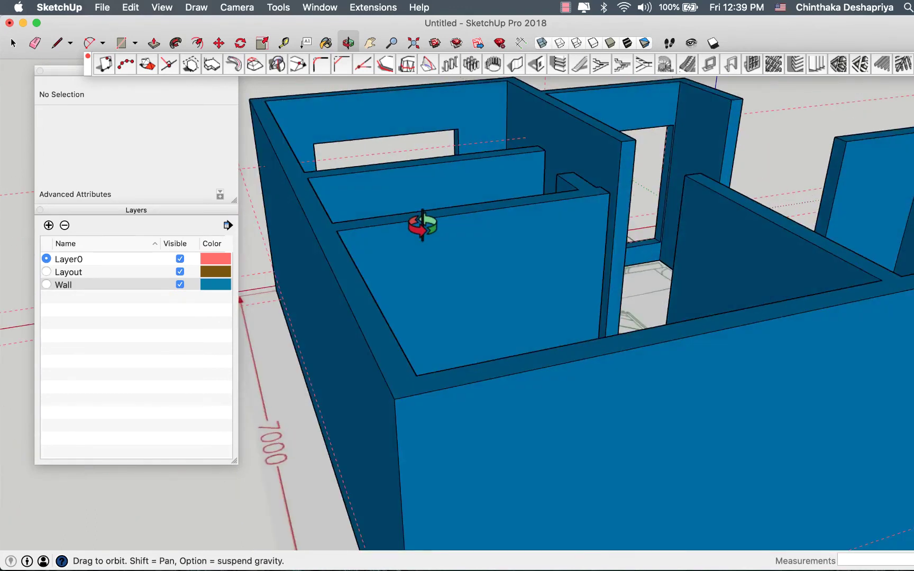
scroll(423, 224, down, 5)
scroll(474, 295, up, 2)
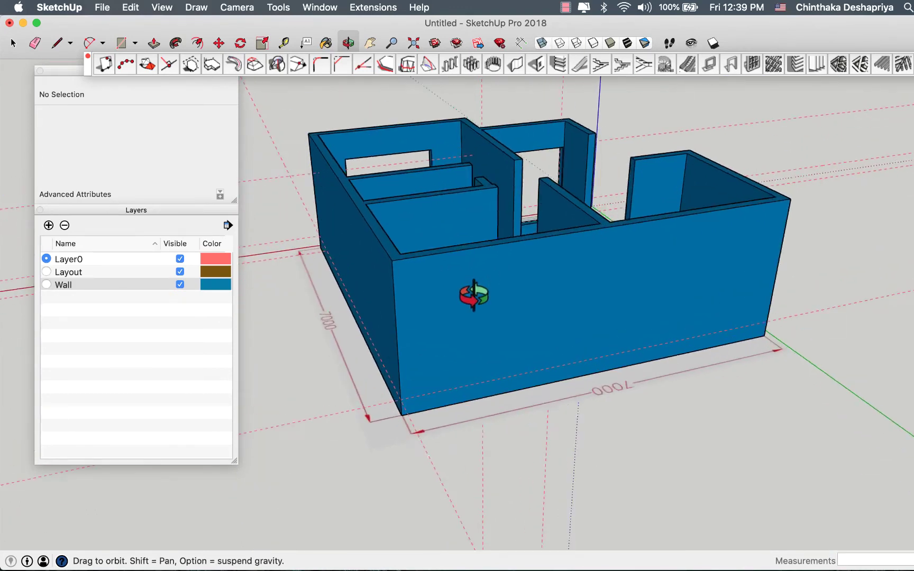
scroll(474, 294, up, 1)
click(543, 43)
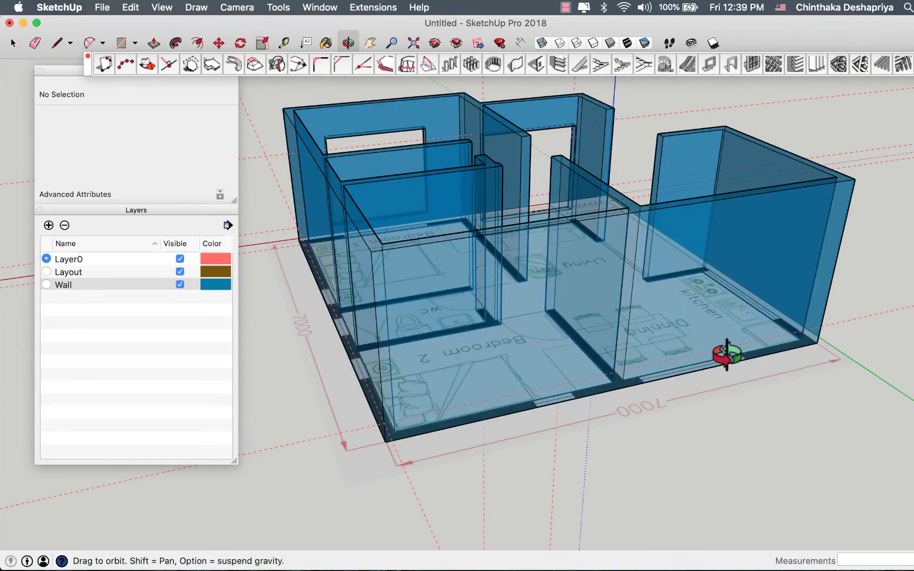
click(542, 45)
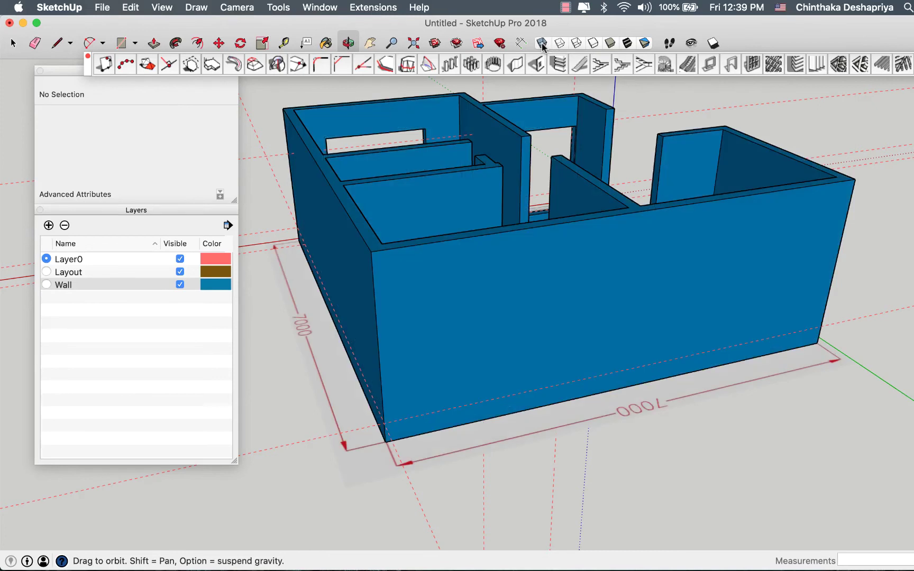
key(space)
click(718, 329)
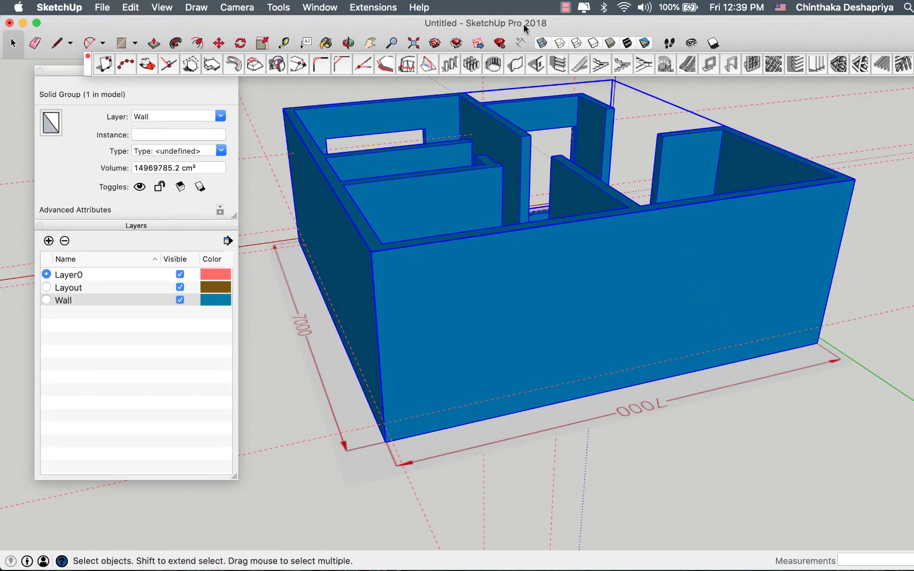
Cut a 200 × 180 cm opening into the front wall by the kitchen
click(543, 65)
click(106, 320)
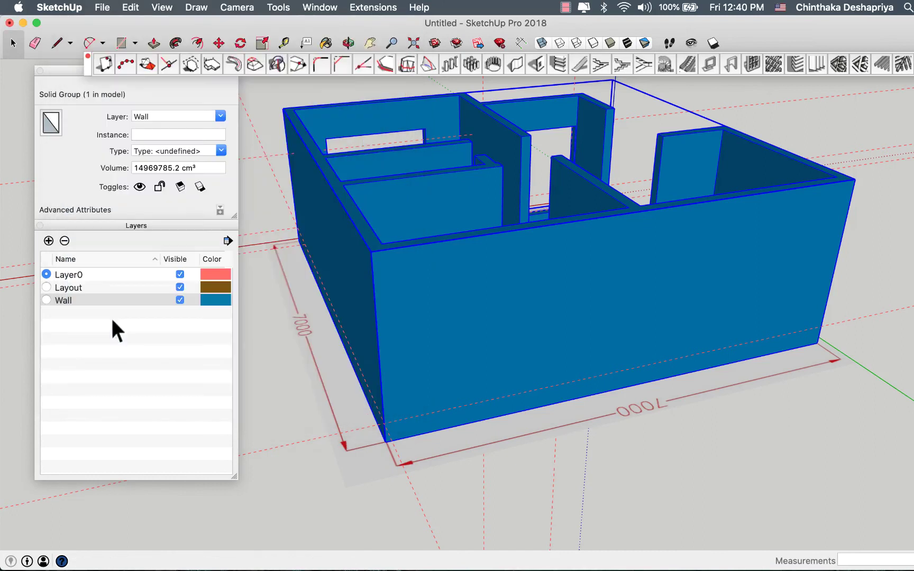
click(688, 358)
key(o)
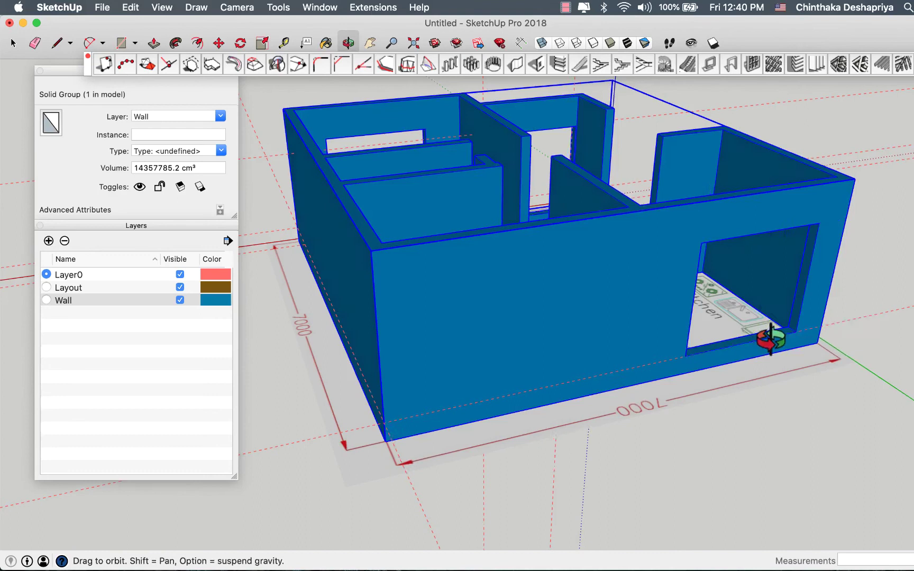
drag(771, 338, 367, 322)
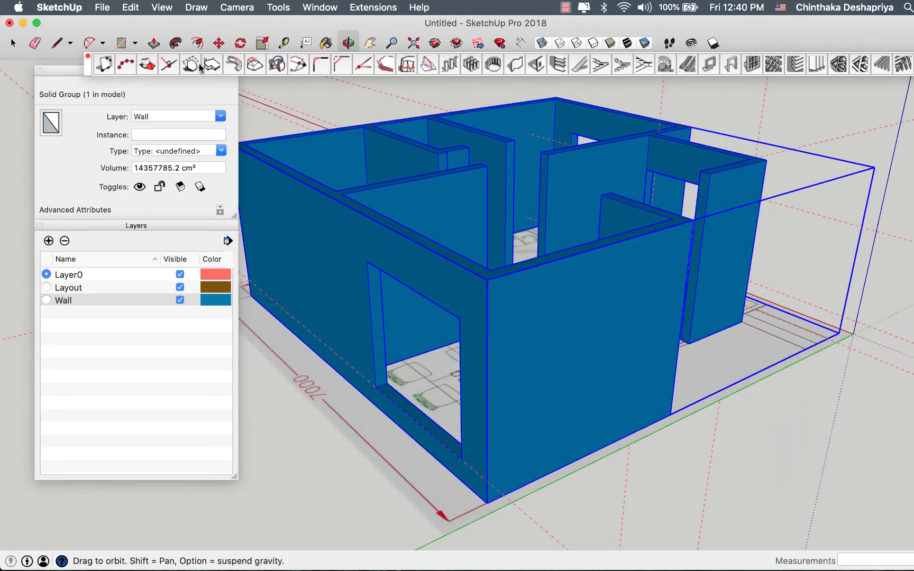
Measure a guide from the base of another outer wall
click(283, 43)
click(559, 468)
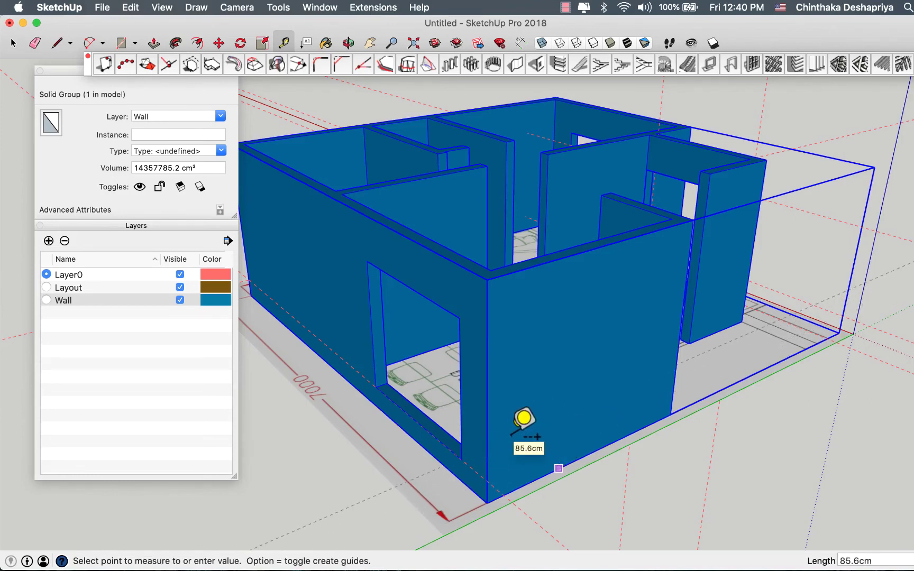
text(30)
key(Return)
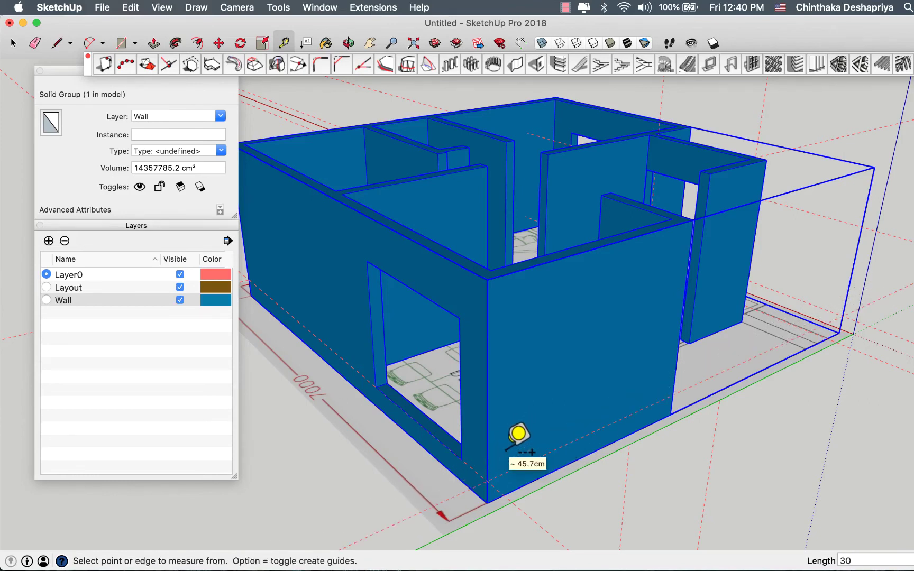
key(space)
Cut a second 200 × 180 cm opening into that wall
click(539, 63)
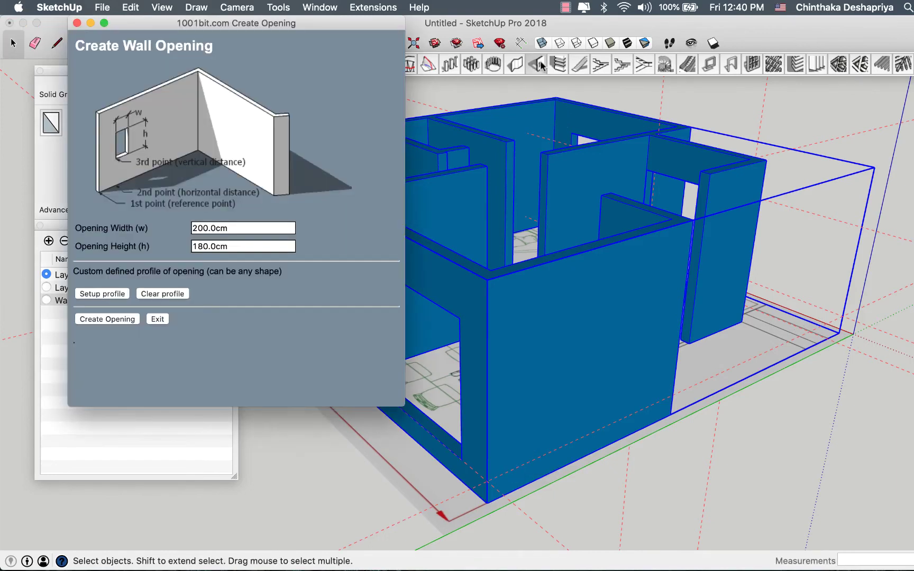
click(122, 320)
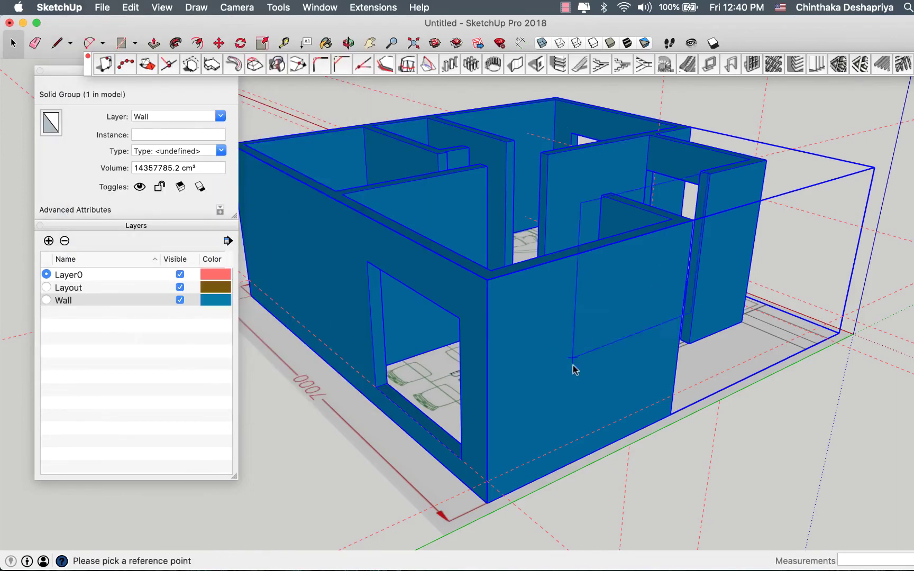
click(521, 467)
mouse_move(690, 397)
middle_down()
mouse_move(633, 357)
mouse_move(265, 230)
mouse_move(802, 351)
mouse_move(344, 382)
mouse_move(435, 279)
mouse_move(816, 320)
mouse_move(524, 484)
mouse_move(247, 422)
mouse_move(728, 439)
mouse_move(679, 428)
mouse_move(517, 435)
mouse_move(817, 383)
mouse_move(788, 407)
mouse_move(829, 441)
middle_up()
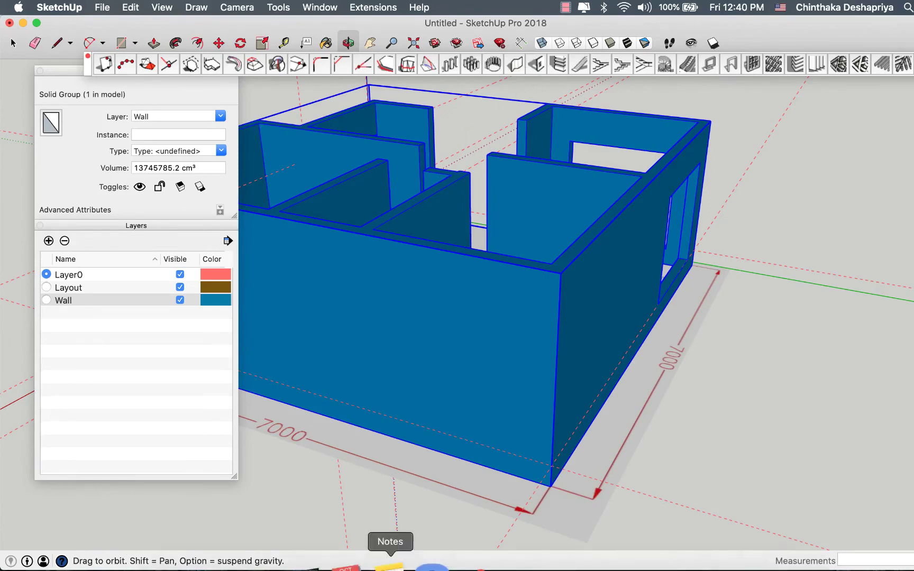
mouse_move(701, 286)
middle_down()
mouse_move(660, 316)
mouse_move(574, 316)
middle_up()
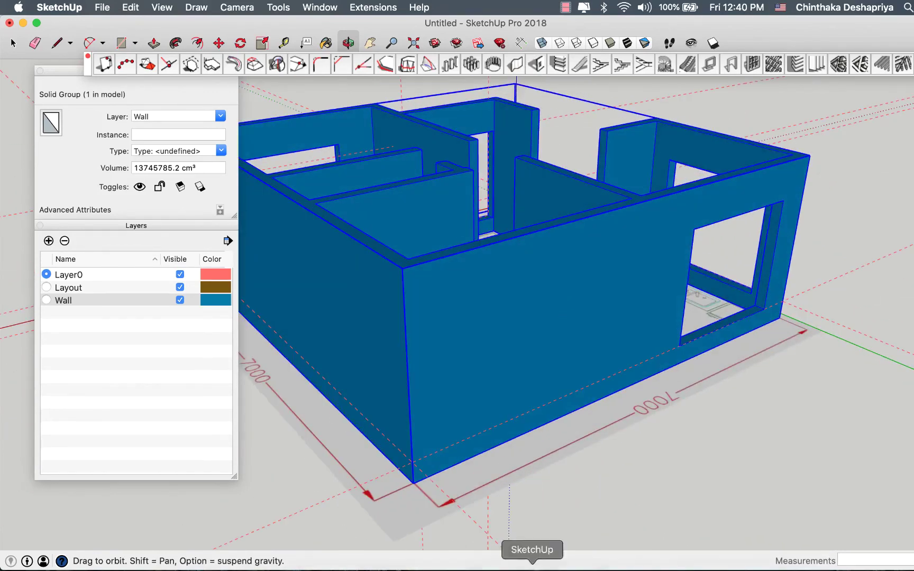
Divide 200 by 3 in Calculator, getting 66.666666666666667, then close it
click(327, 565)
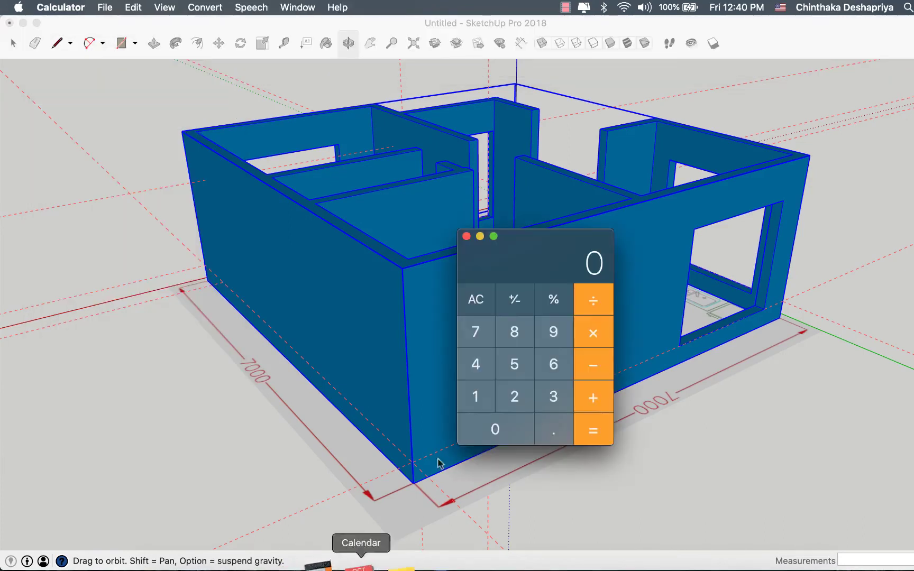
double_click(510, 427)
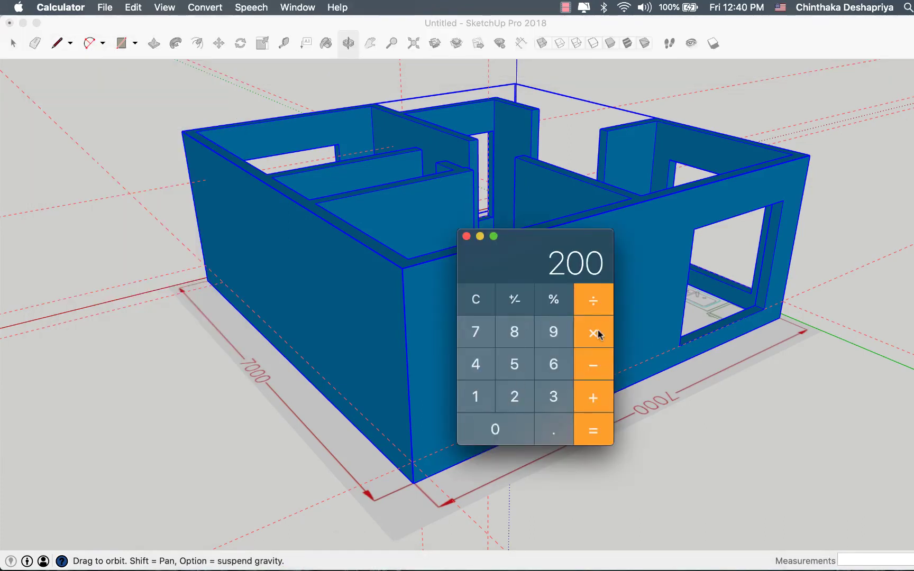
click(556, 398)
click(589, 428)
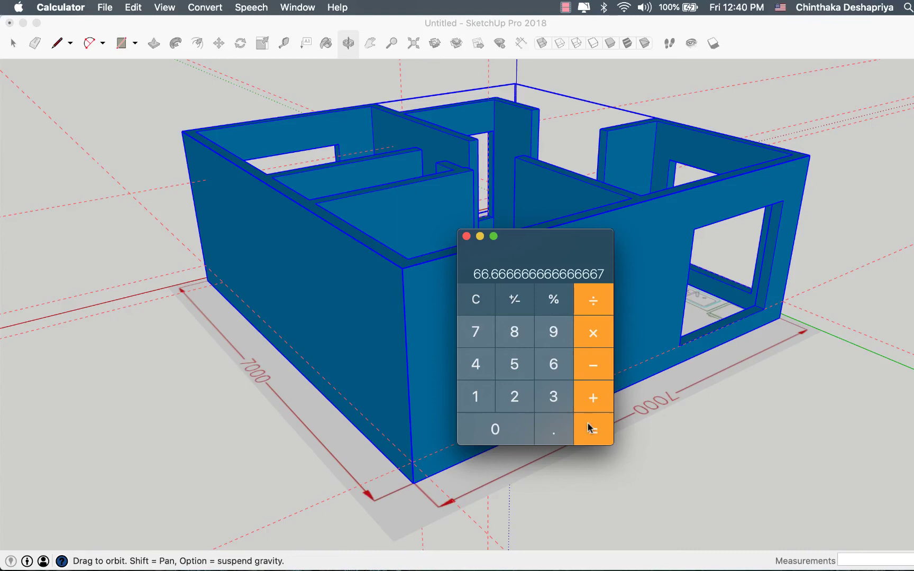
click(467, 237)
mouse_move(622, 445)
mouse_down()
mouse_move(702, 494)
mouse_move(665, 292)
mouse_up()
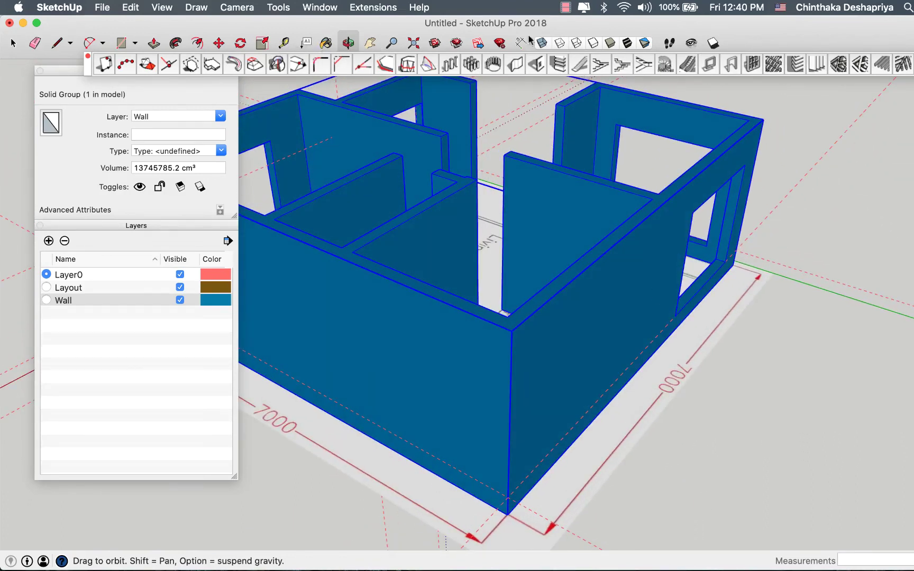
Check the floor plan in X-ray, then set the opening width to 65 cm
click(544, 44)
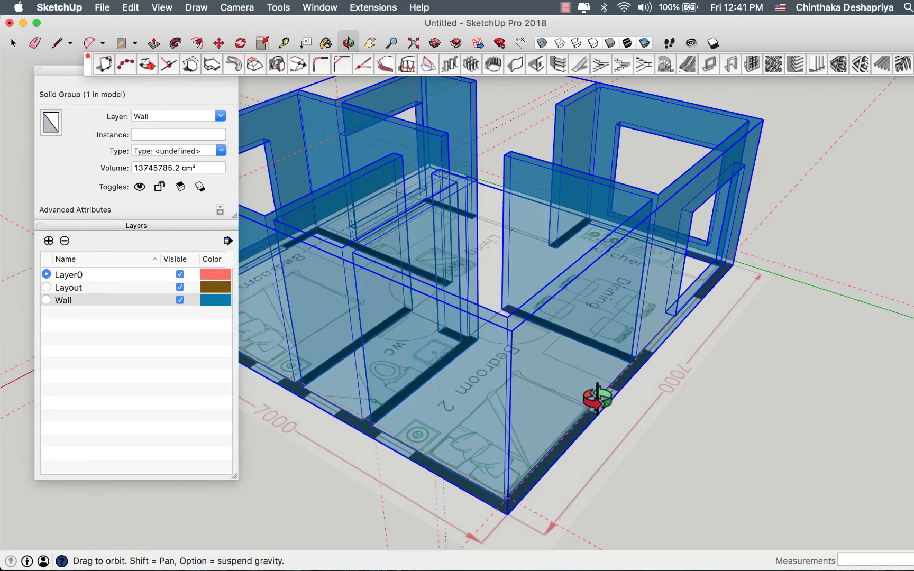
click(544, 44)
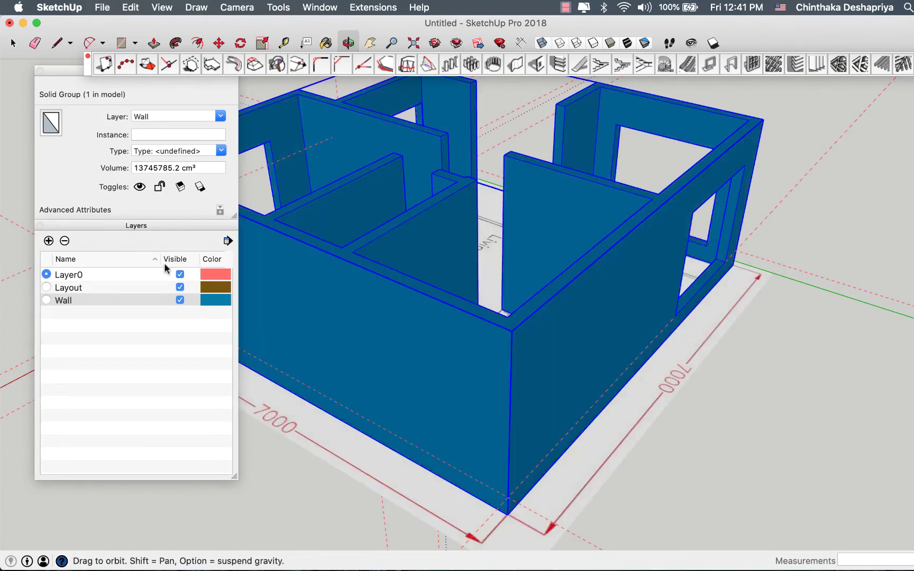
click(540, 67)
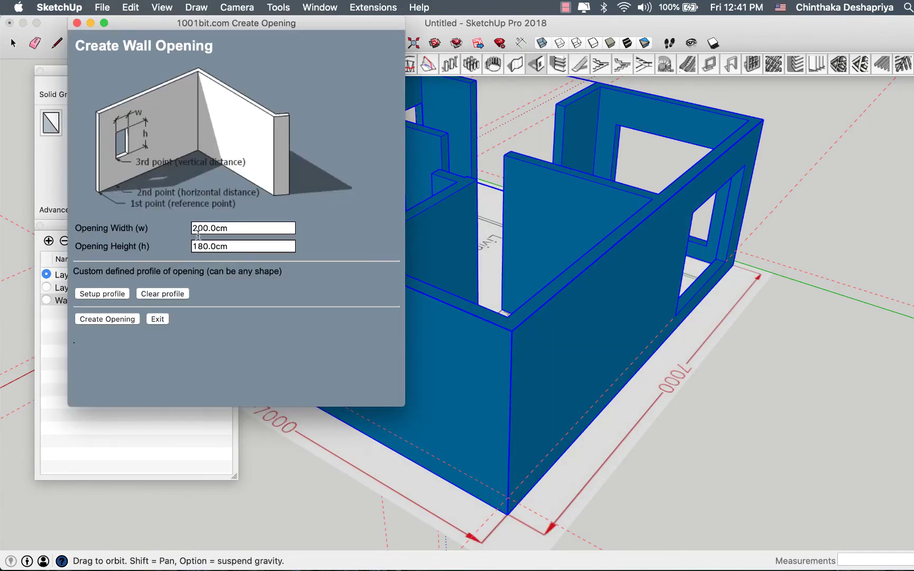
double_click(231, 227)
text(5)
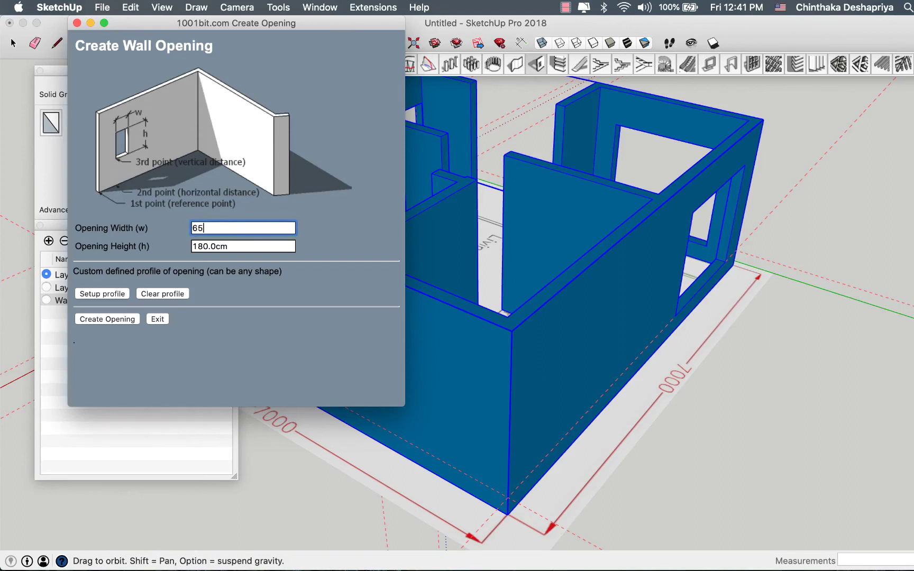
click(115, 317)
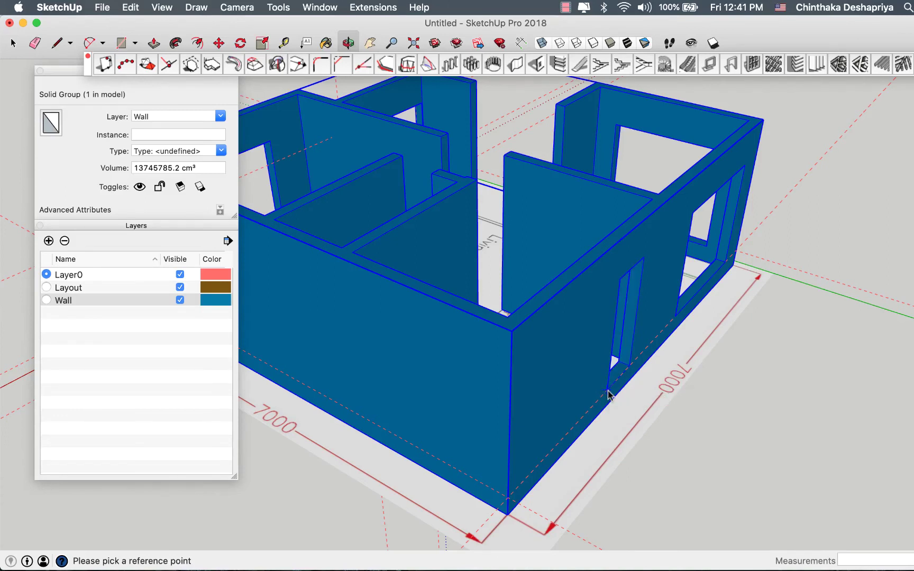
mouse_move(669, 418)
middle_down()
mouse_move(760, 362)
mouse_move(662, 418)
middle_up()
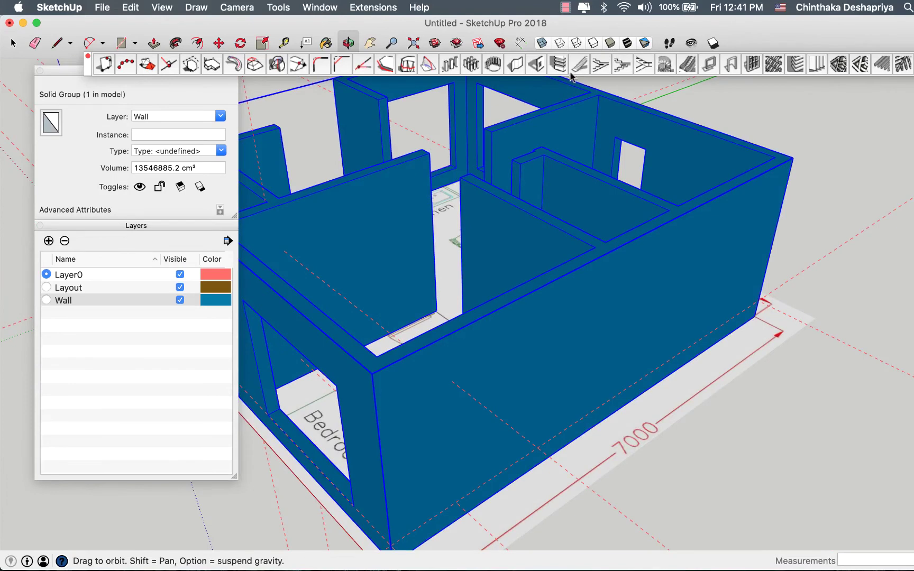
Cut a narrow 65 × 180 cm opening near the wall's right end
click(541, 48)
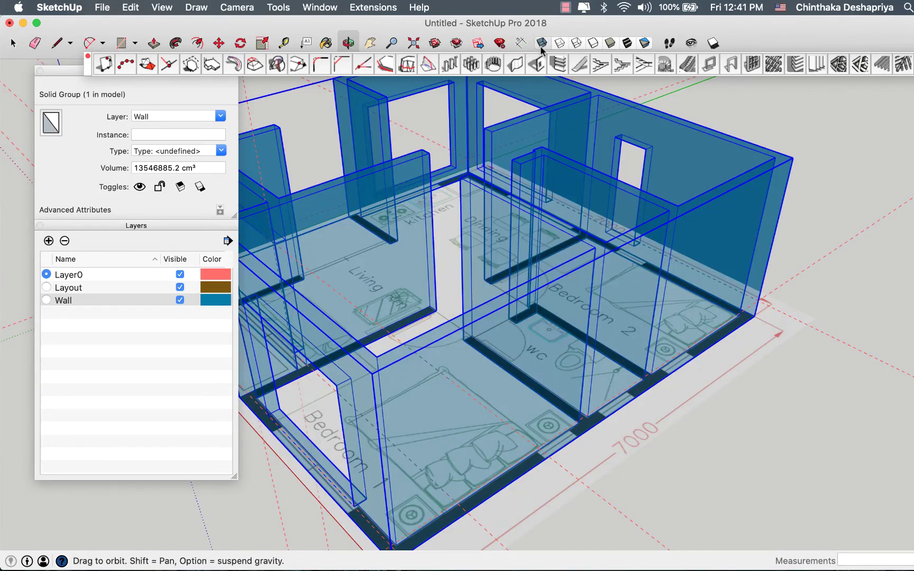
click(541, 47)
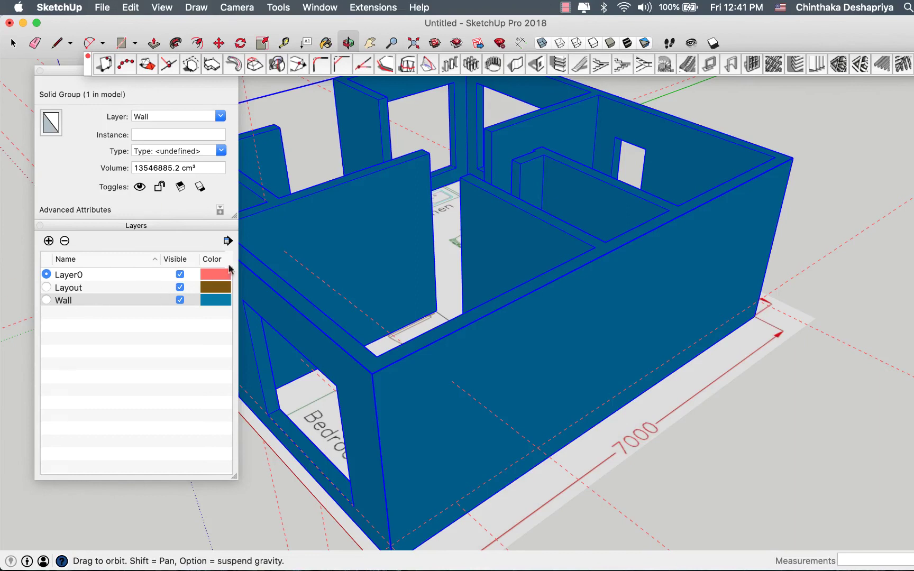
click(535, 65)
click(107, 319)
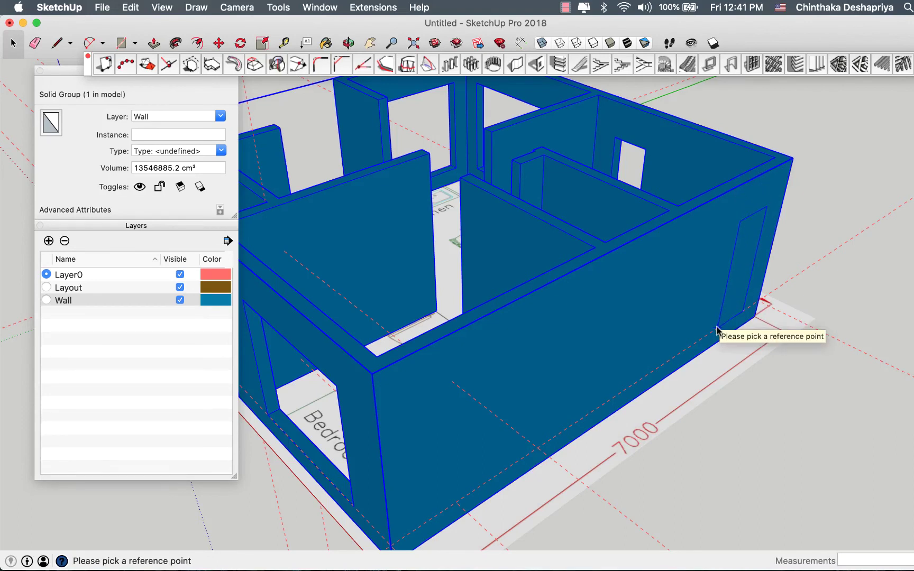
click(722, 323)
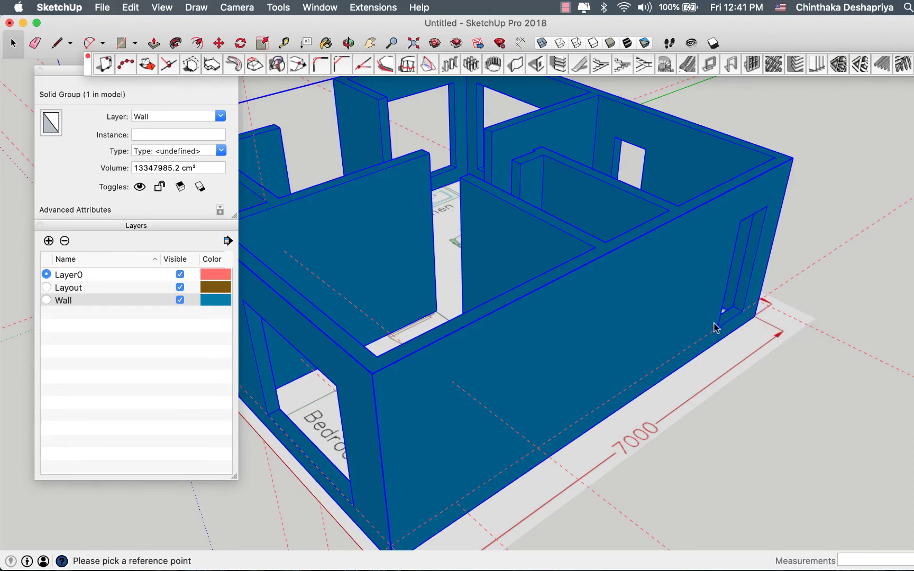
key(o)
mouse_move(715, 307)
mouse_down()
mouse_move(821, 417)
mouse_move(826, 480)
mouse_move(639, 381)
mouse_move(465, 238)
mouse_up()
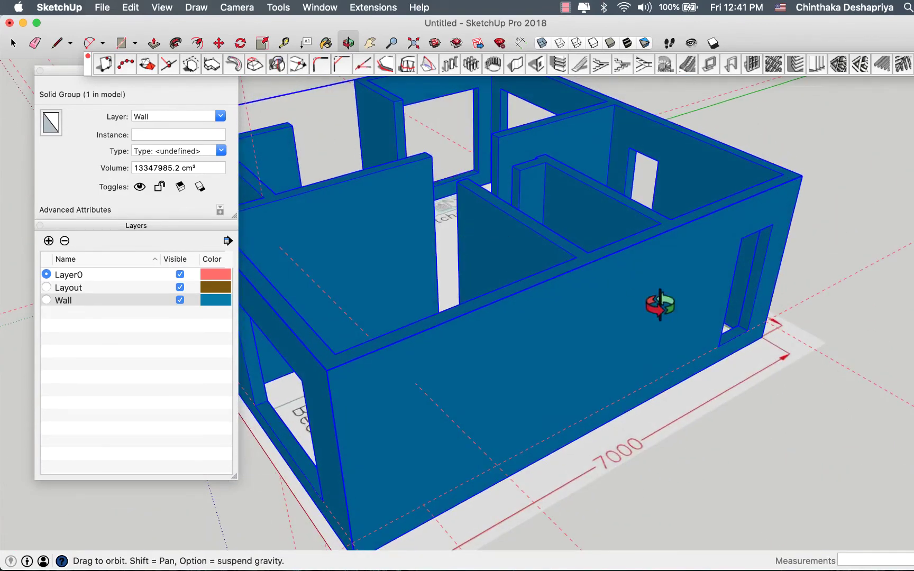
Place a 140 cm tape-measure guide along the front wall
click(284, 43)
click(665, 375)
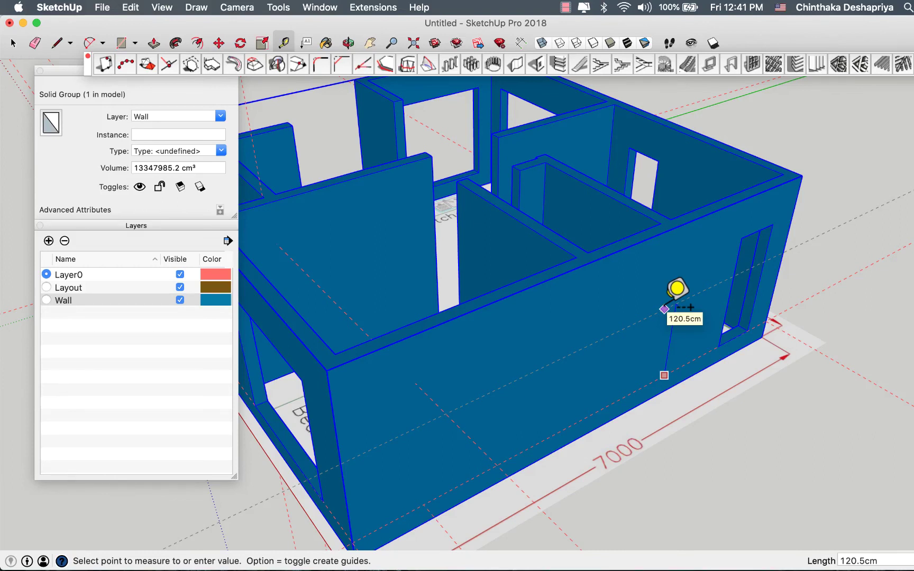
text(140)
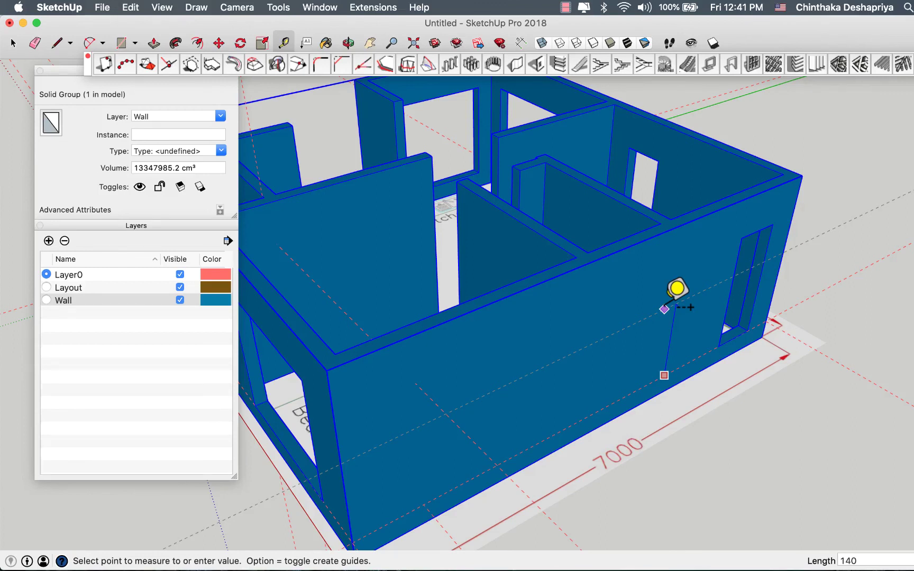
key(Return)
key(space)
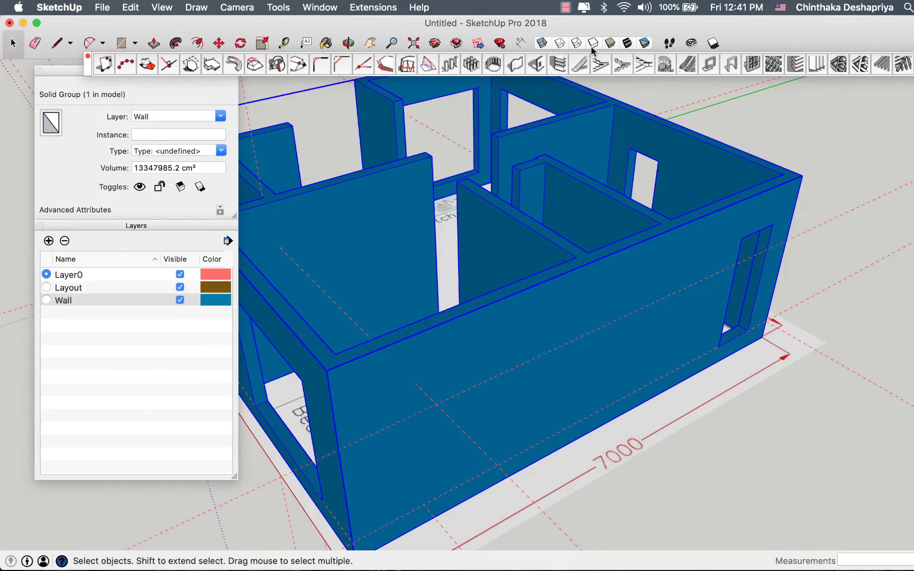
Cut a 40 × 40 cm window opening into the front wall
click(538, 66)
drag(218, 246, 144, 247)
text(56)
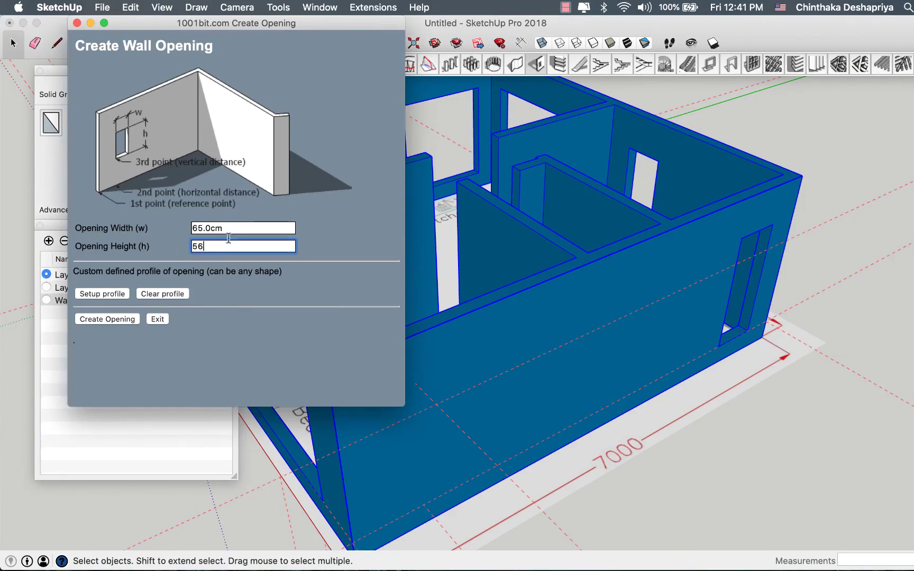
drag(228, 228, 98, 229)
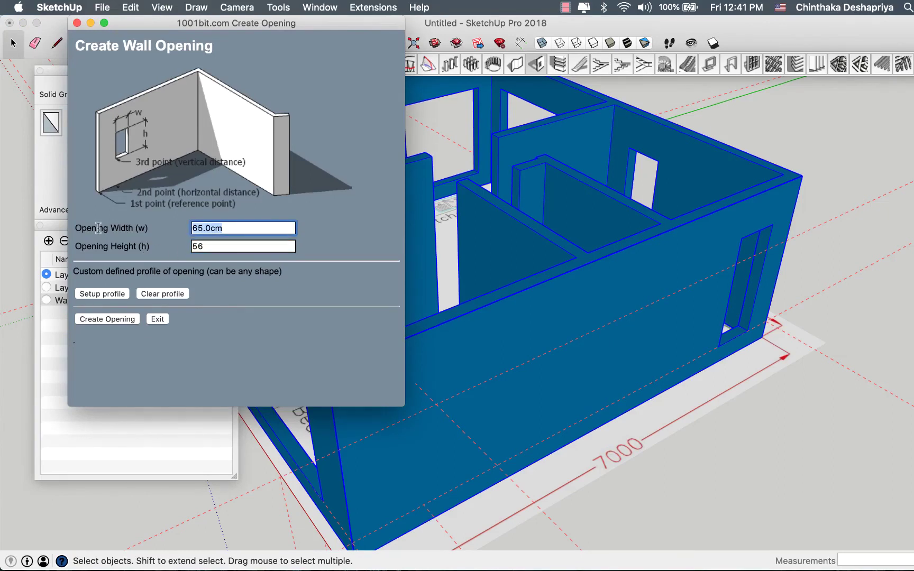
text(40)
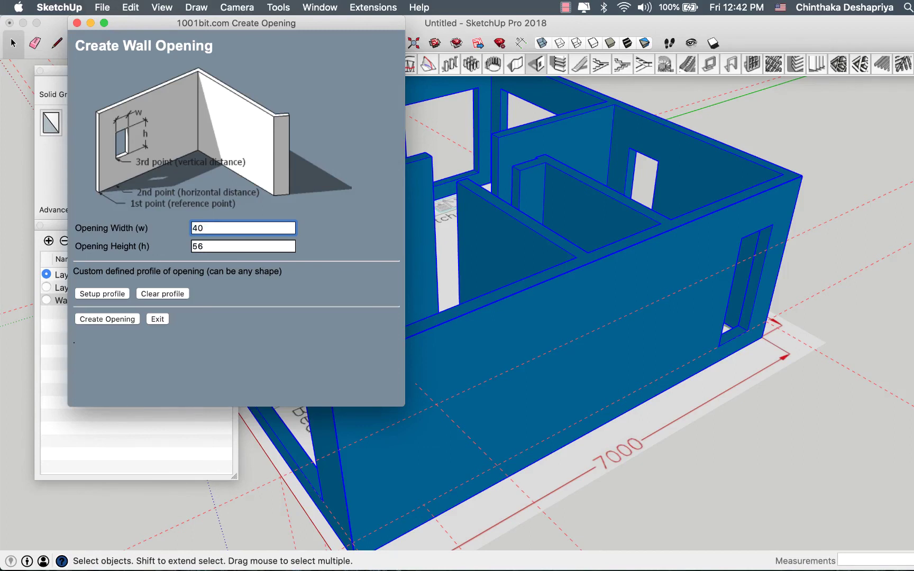
drag(203, 248, 170, 249)
text(40)
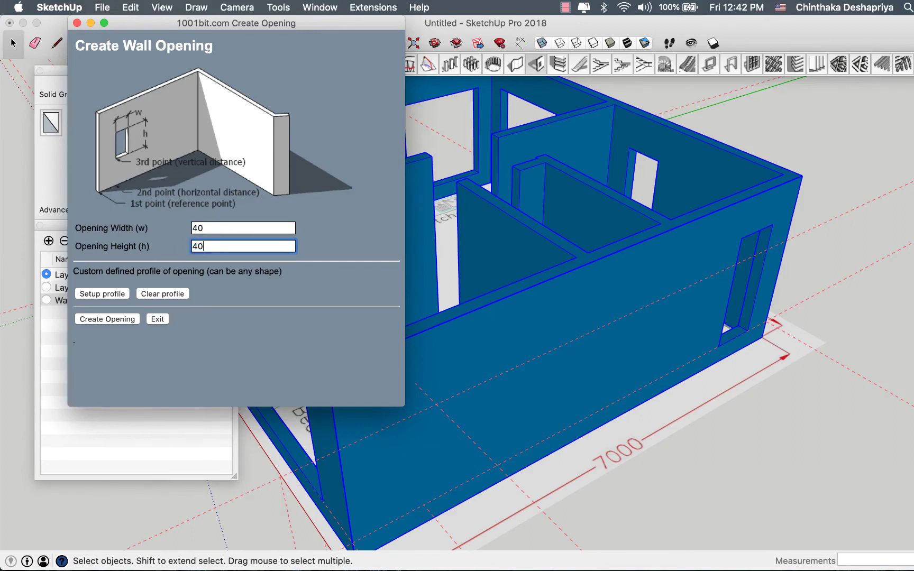
click(108, 319)
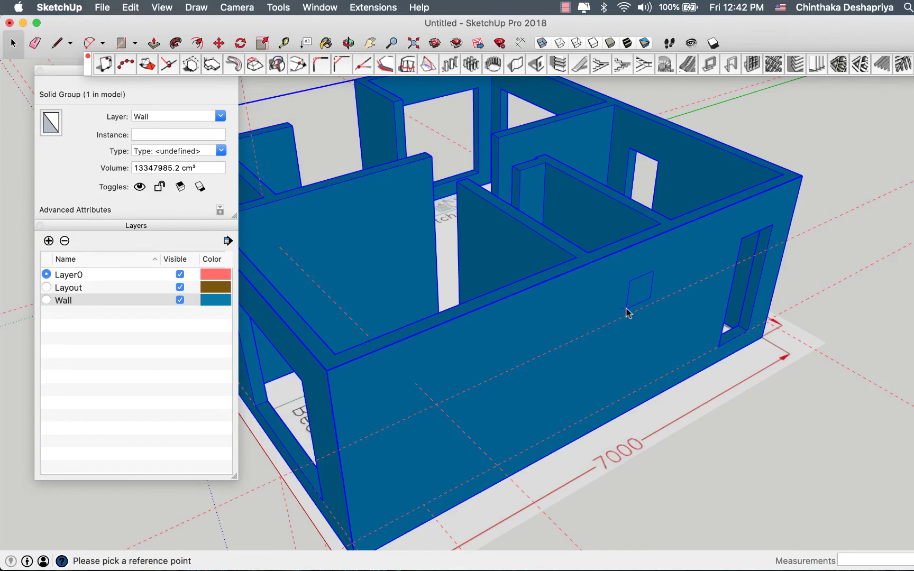
click(648, 308)
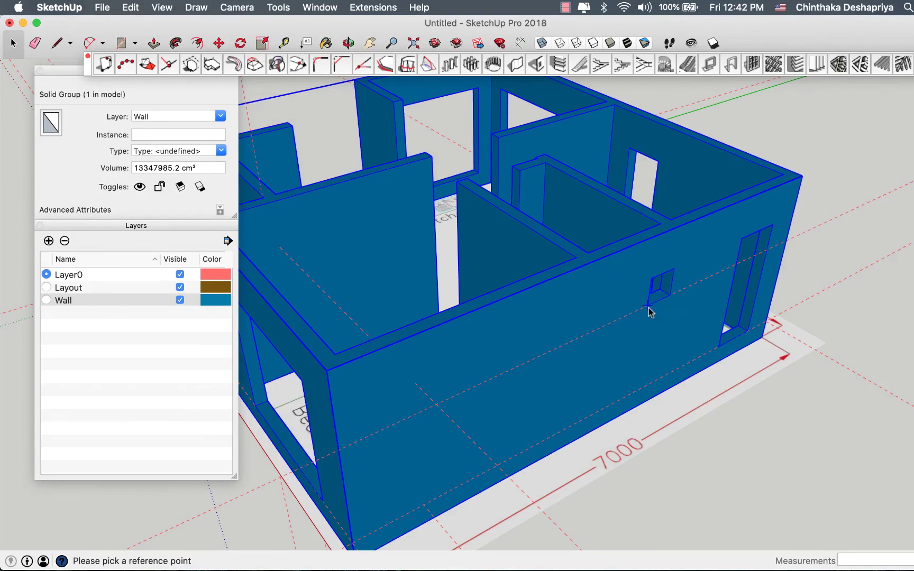
mouse_move(673, 408)
middle_down()
mouse_move(388, 259)
mouse_move(636, 347)
mouse_move(603, 391)
mouse_move(484, 290)
mouse_move(686, 350)
mouse_move(767, 473)
mouse_move(684, 428)
mouse_move(816, 435)
mouse_move(635, 349)
mouse_move(810, 407)
mouse_move(392, 344)
mouse_move(353, 323)
middle_up()
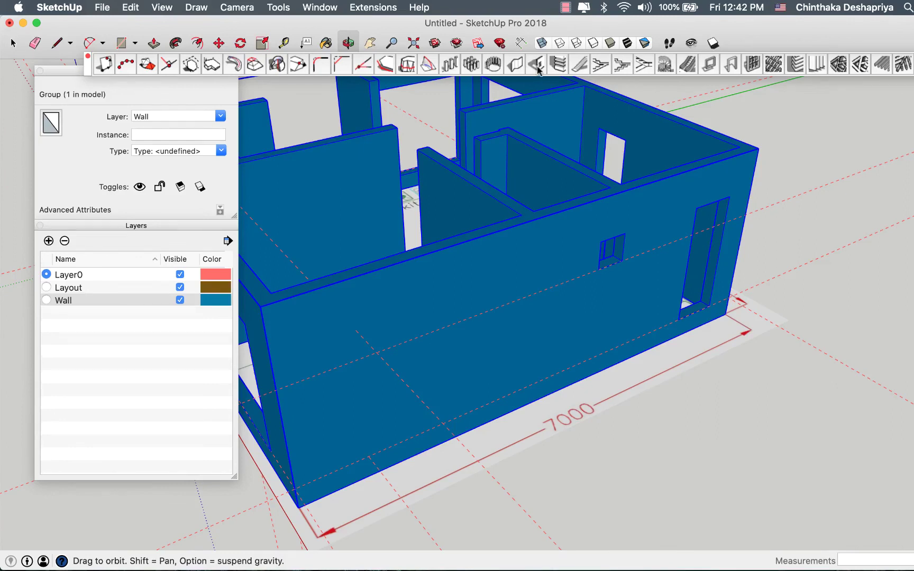
Cut a 65 × 180 cm door opening in the front wall, left of the small window
click(536, 64)
click(545, 42)
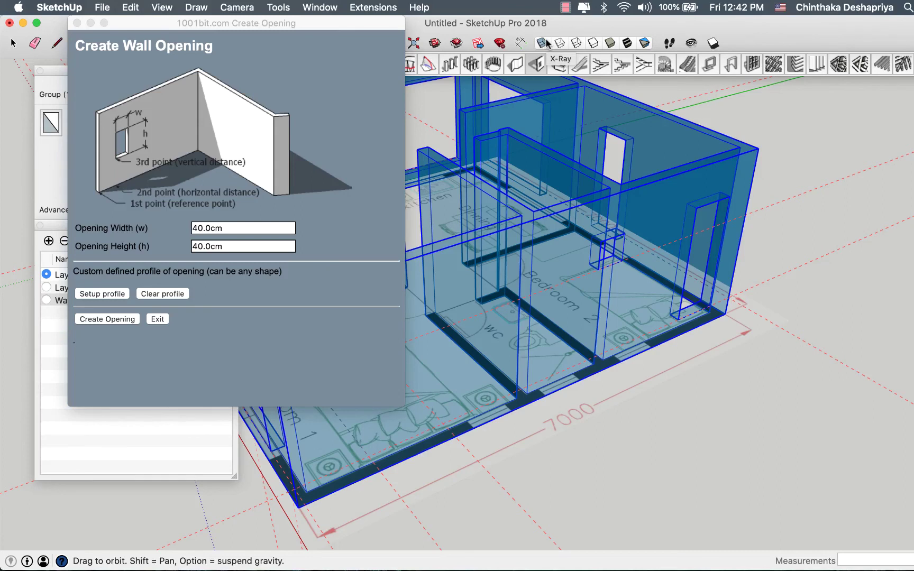
click(545, 42)
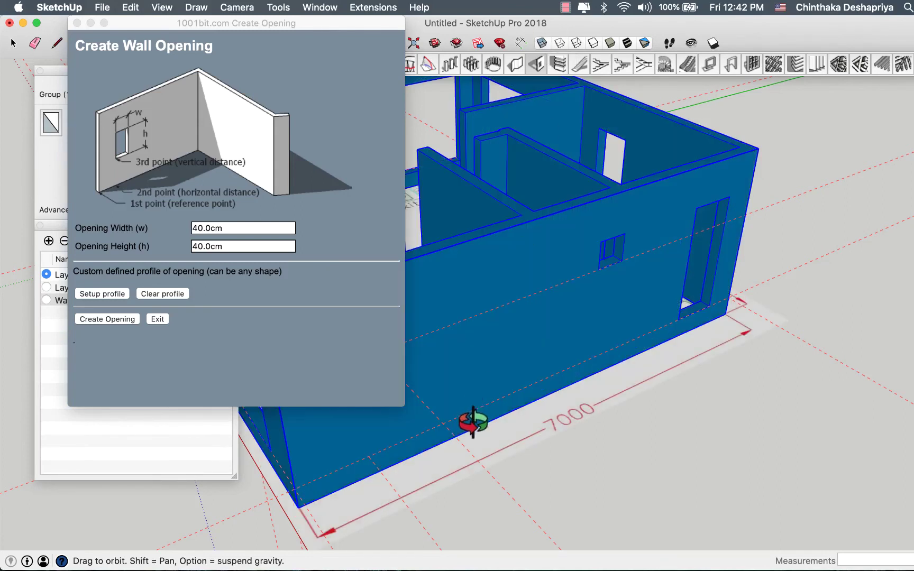
click(231, 229)
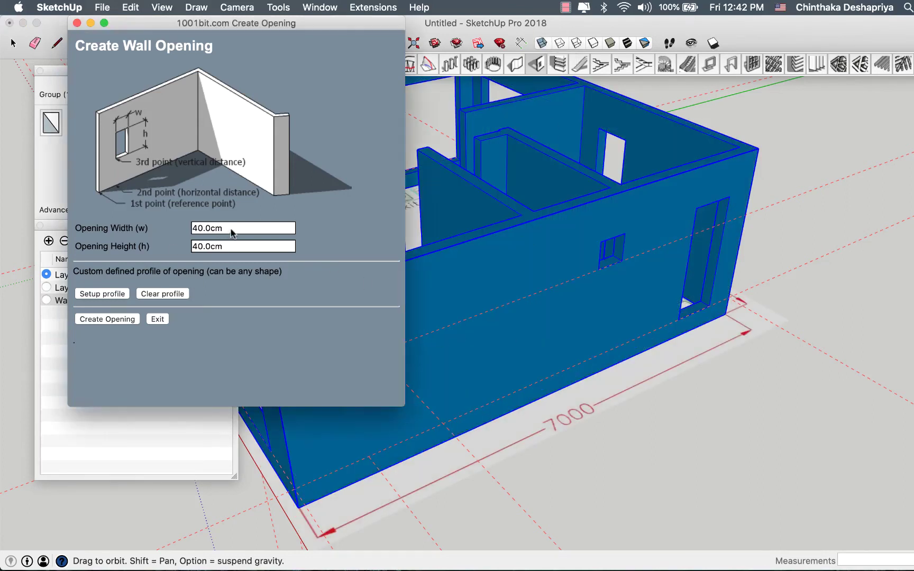
drag(231, 229, 145, 210)
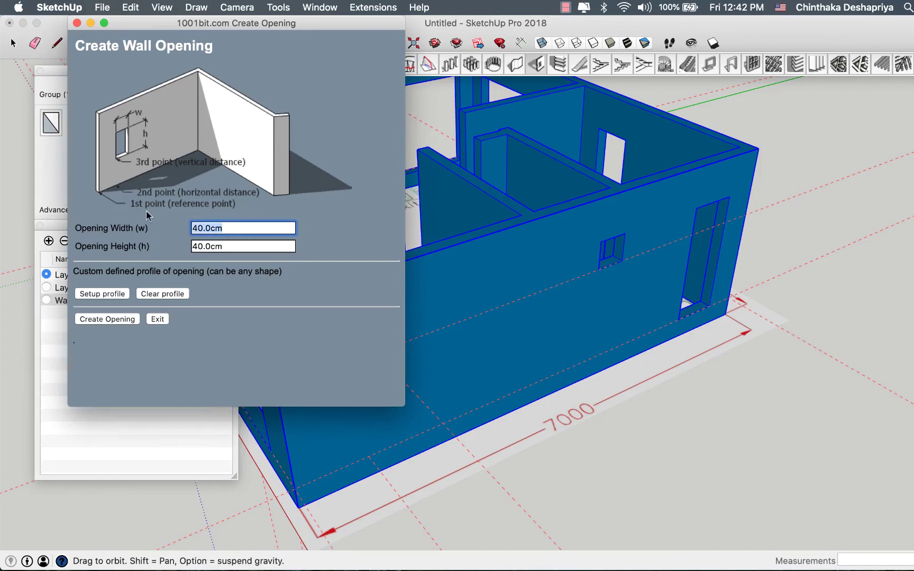
text(65)
key(Tab)
text(1)
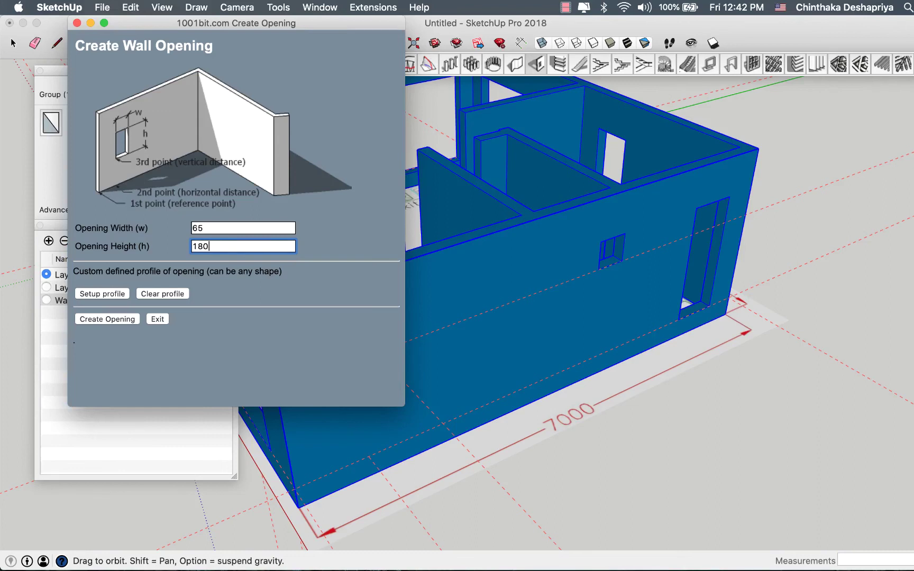
click(108, 319)
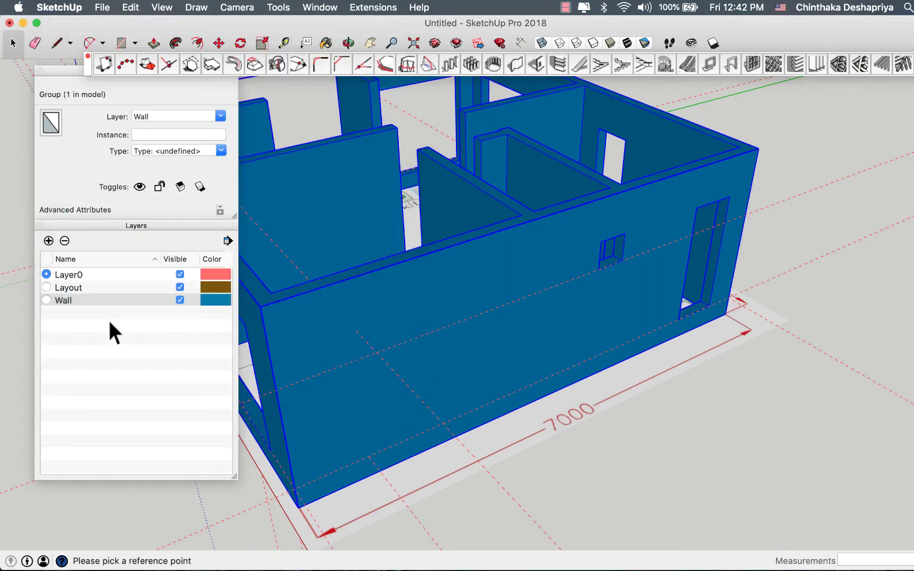
click(468, 412)
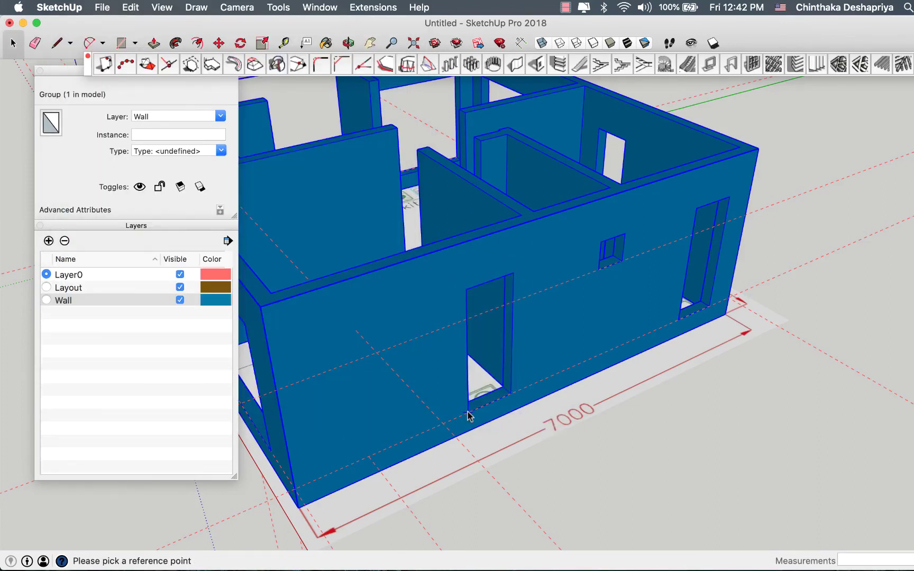
mouse_move(629, 383)
middle_down()
mouse_move(837, 385)
mouse_move(598, 265)
mouse_move(502, 202)
mouse_move(447, 381)
mouse_move(407, 340)
mouse_move(619, 306)
middle_up()
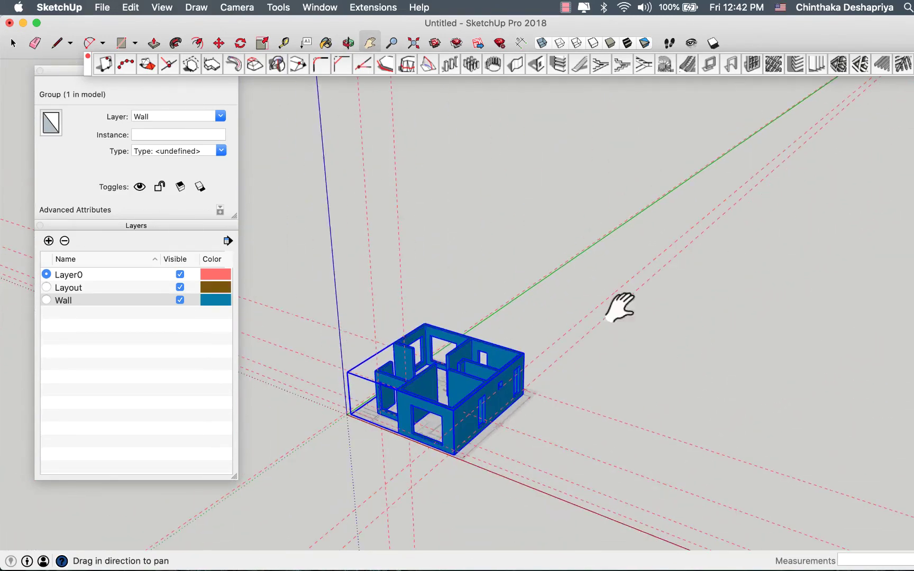
click(629, 213)
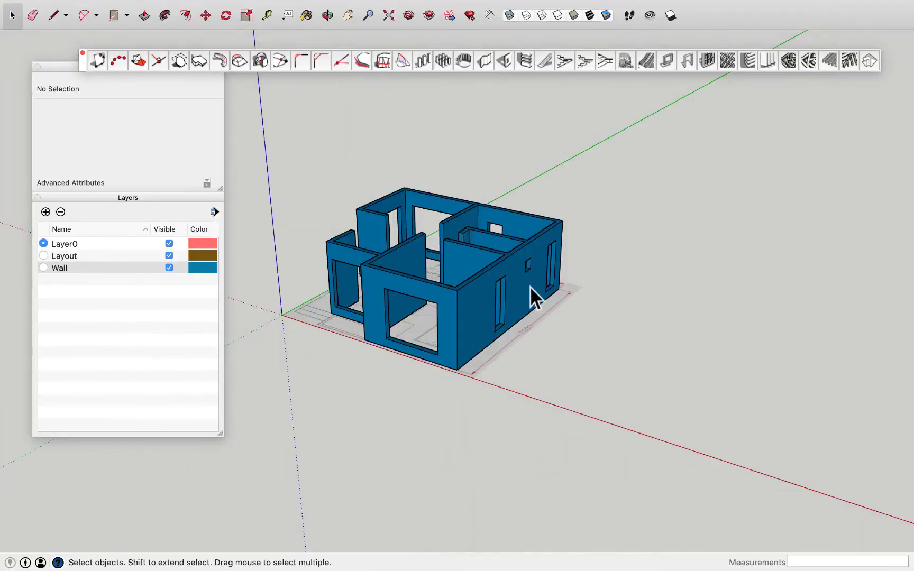
scroll(529, 286, up, 3)
scroll(529, 287, down, 2)
mouse_move(529, 286)
shift+middle_down()
mouse_move(600, 286)
mouse_move(677, 312)
mouse_move(657, 327)
mouse_move(581, 185)
mouse_move(598, 255)
mouse_move(745, 261)
mouse_move(555, 300)
mouse_move(810, 294)
mouse_move(500, 286)
shift+middle_up()
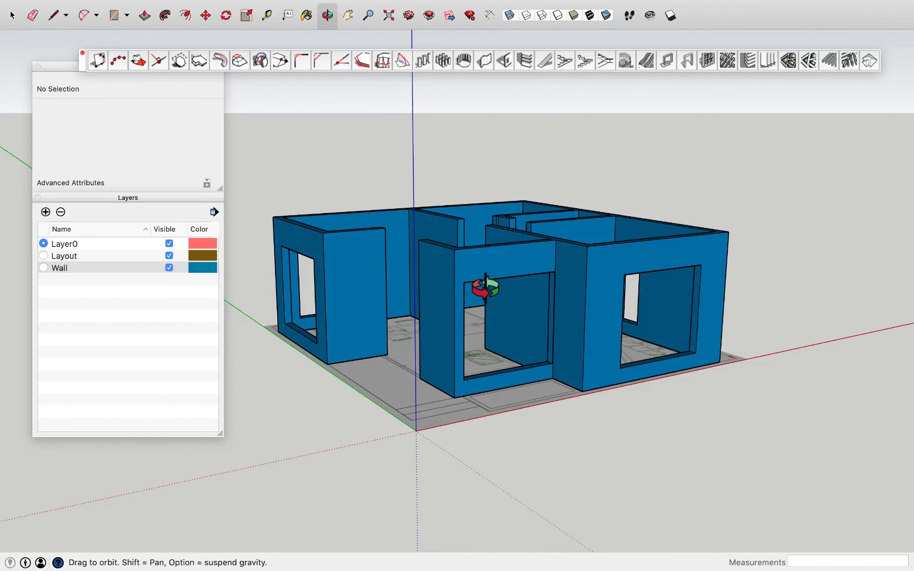
mouse_move(485, 288)
middle_down()
mouse_move(504, 286)
mouse_move(655, 343)
mouse_move(448, 369)
mouse_move(498, 360)
mouse_move(327, 347)
mouse_move(396, 227)
mouse_move(550, 290)
mouse_move(490, 393)
mouse_move(381, 407)
mouse_move(382, 380)
mouse_move(491, 411)
mouse_move(679, 387)
mouse_move(481, 397)
middle_up()
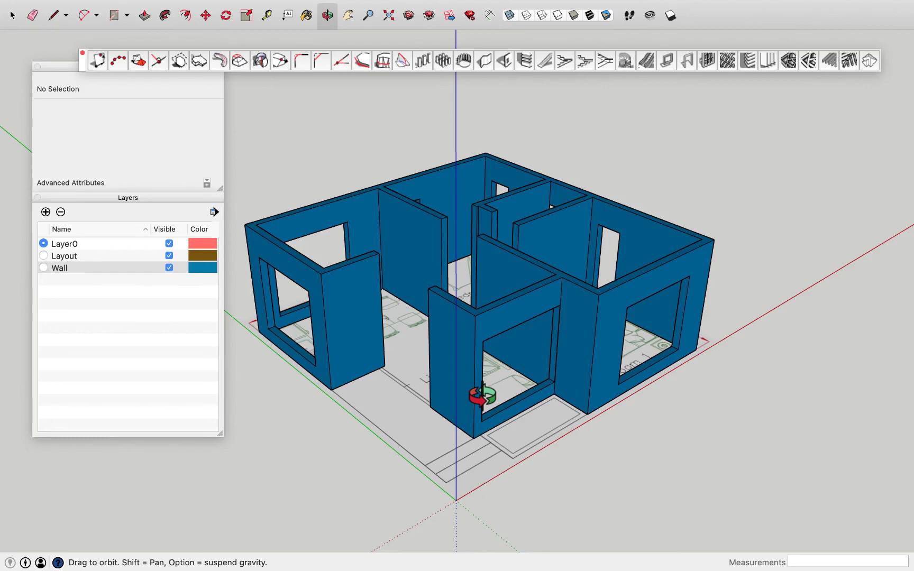
drag(465, 319, 476, 355)
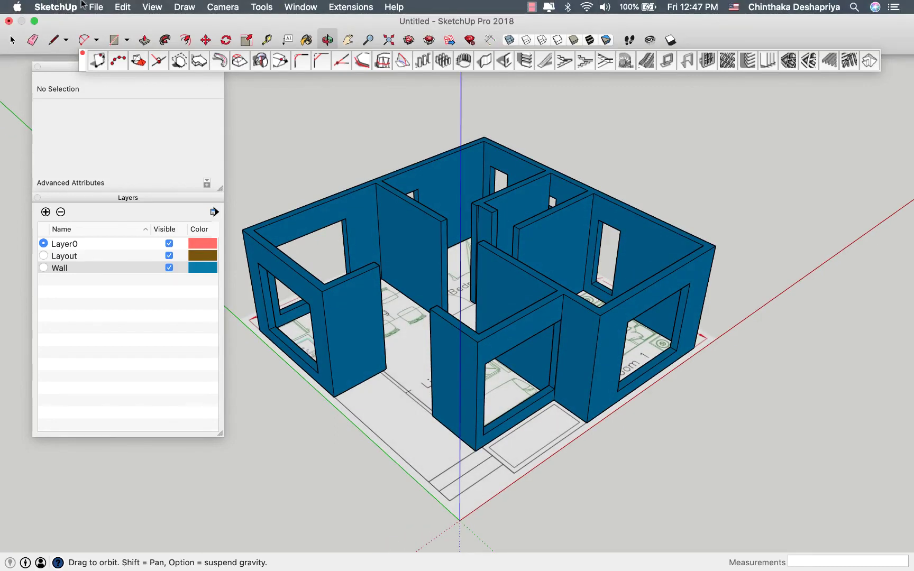
Start Save As and browse to the Desktop
click(95, 7)
click(121, 91)
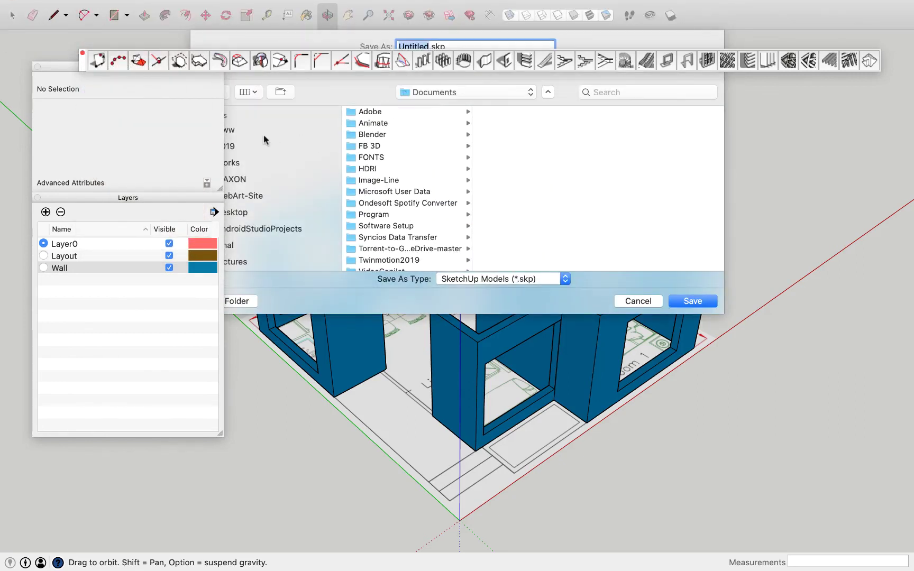
click(260, 150)
click(251, 216)
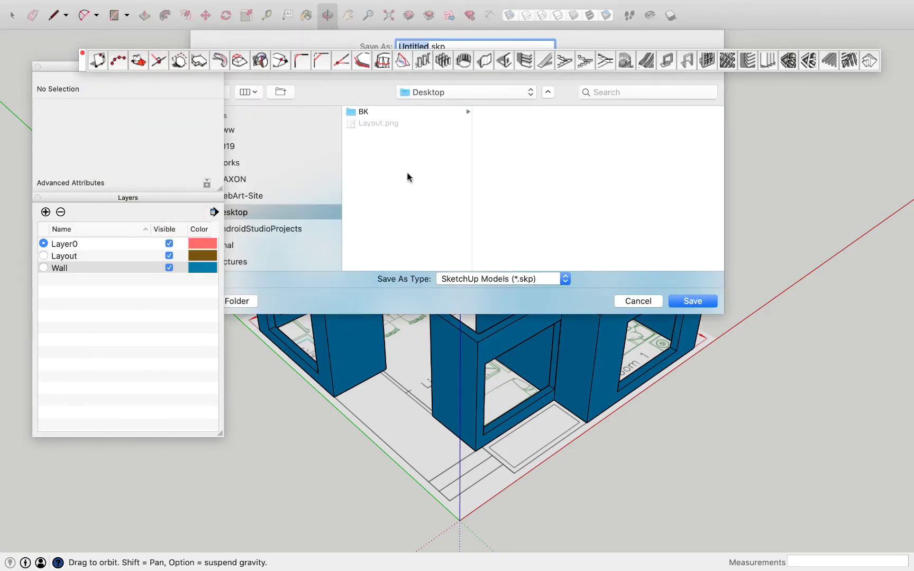
Create a new folder named '3D House' on the Desktop
click(239, 302)
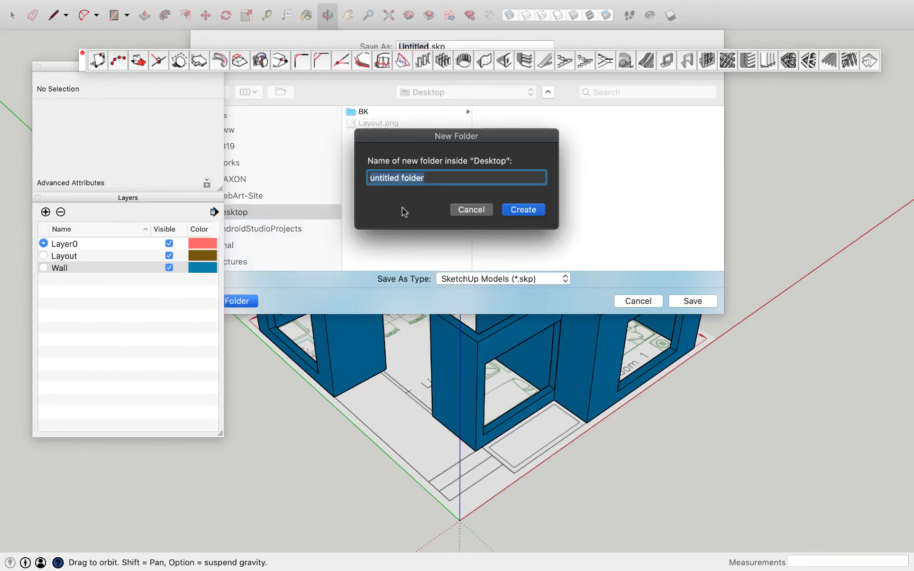
text(House)
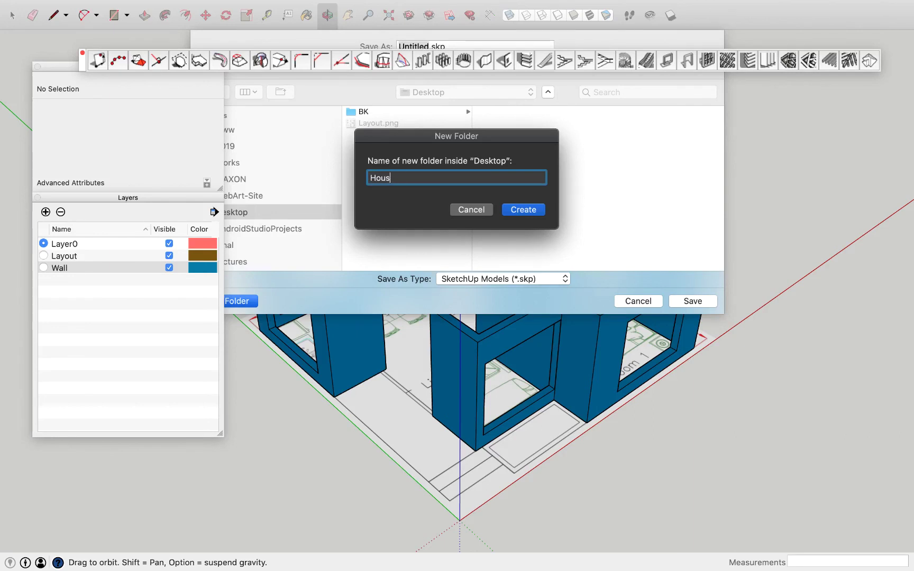
key(BackSpace)
key(BackSpace)
key(BackSpace)
text(3)
click(529, 211)
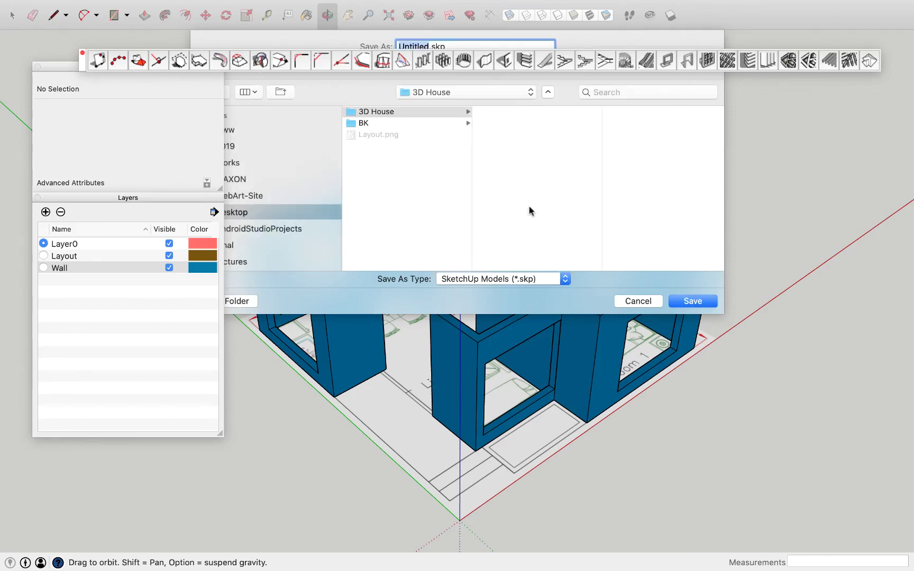